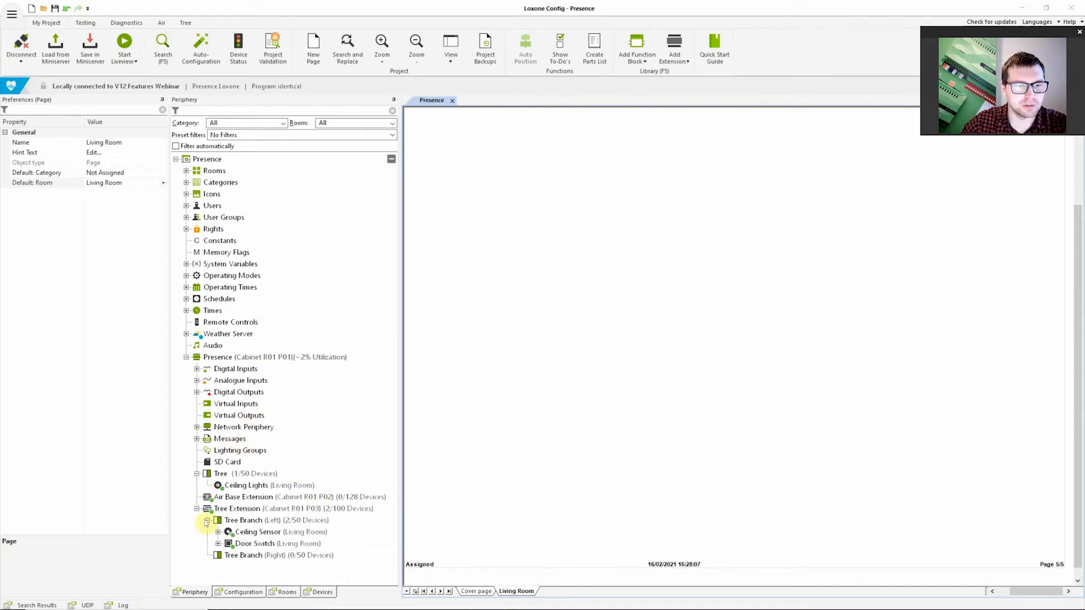
Examine the Ceiling Sensor's presence volume threshold and its volume threshold for the sound level alarm
click(240, 533)
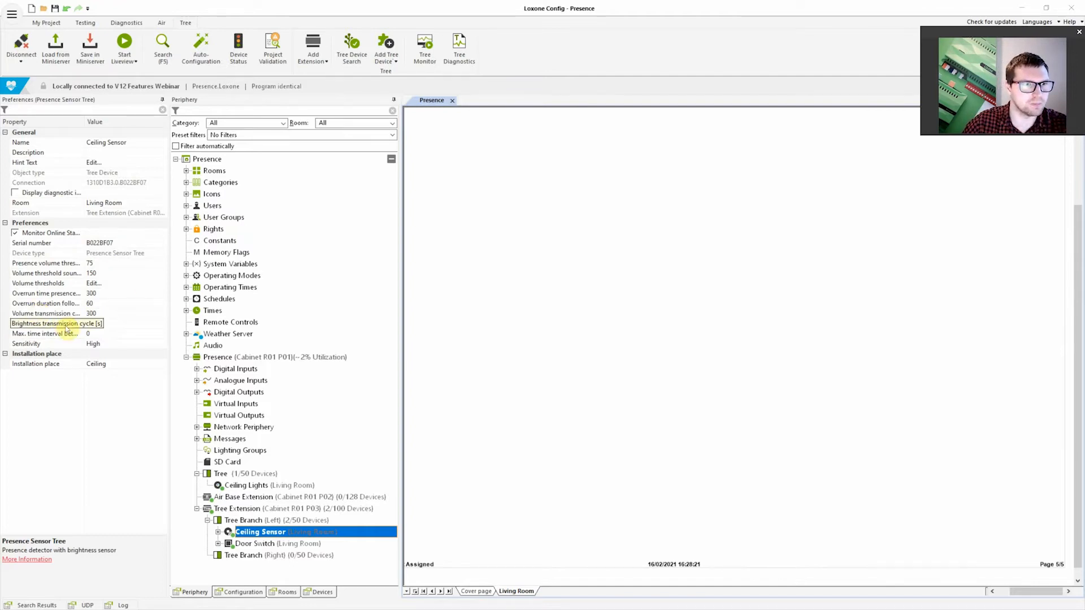
click(54, 273)
click(54, 264)
click(54, 274)
click(52, 264)
click(52, 273)
click(51, 264)
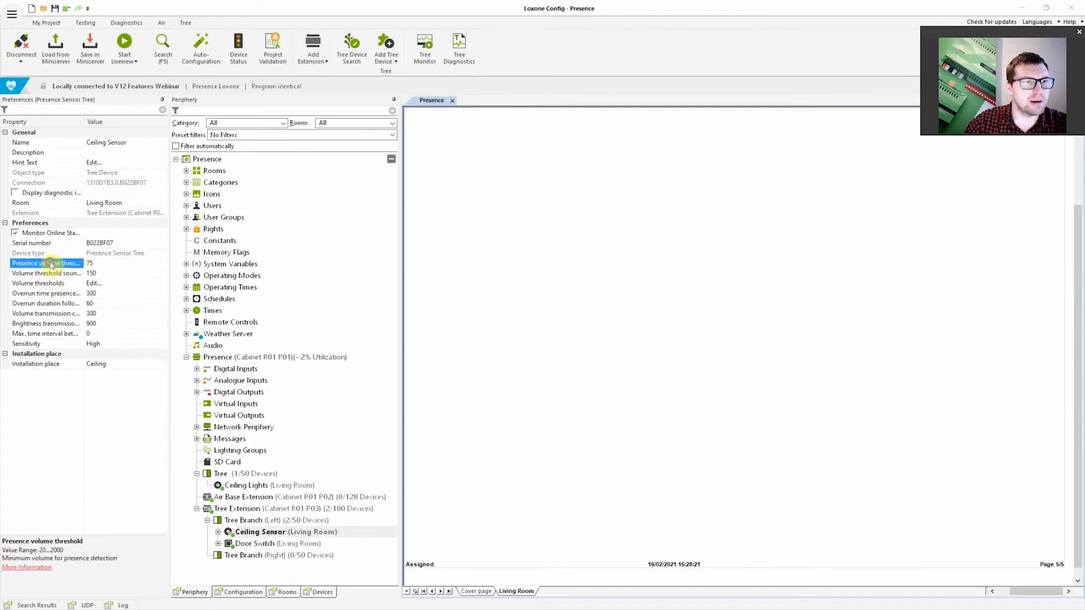
click(51, 274)
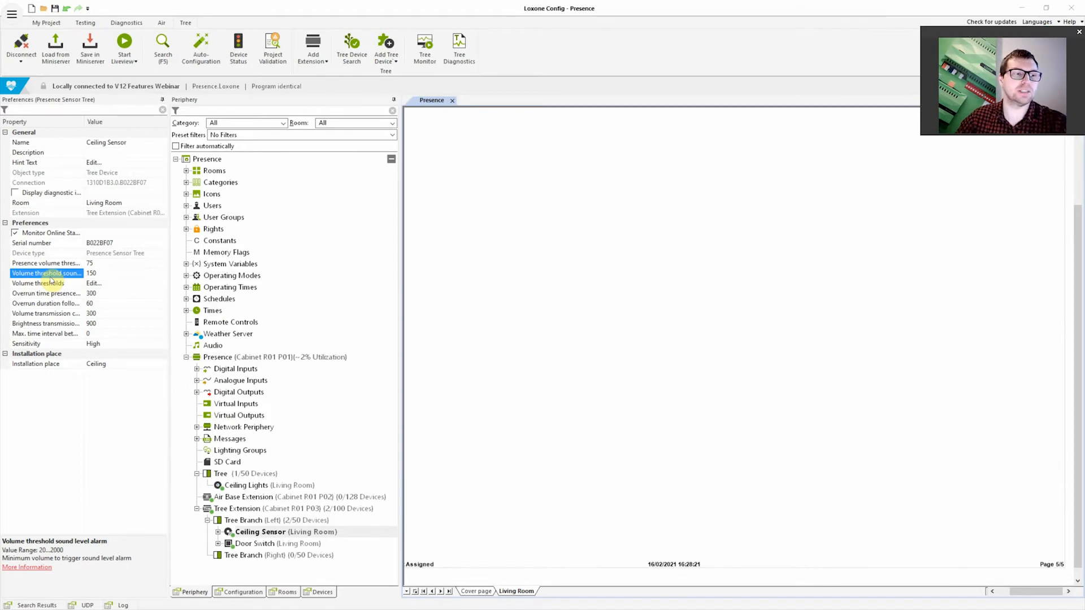
click(60, 264)
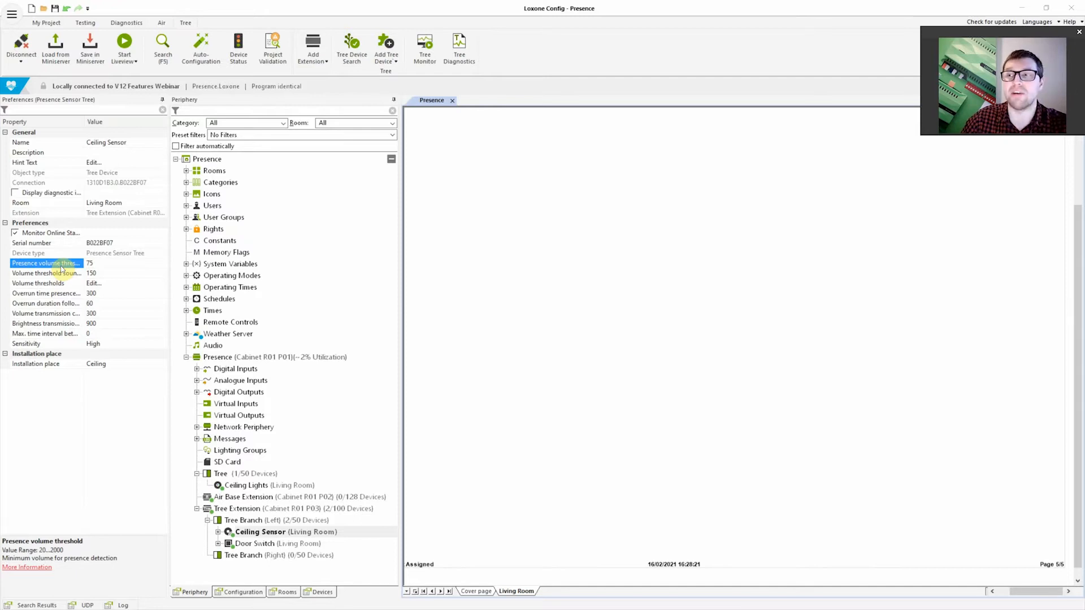
click(62, 275)
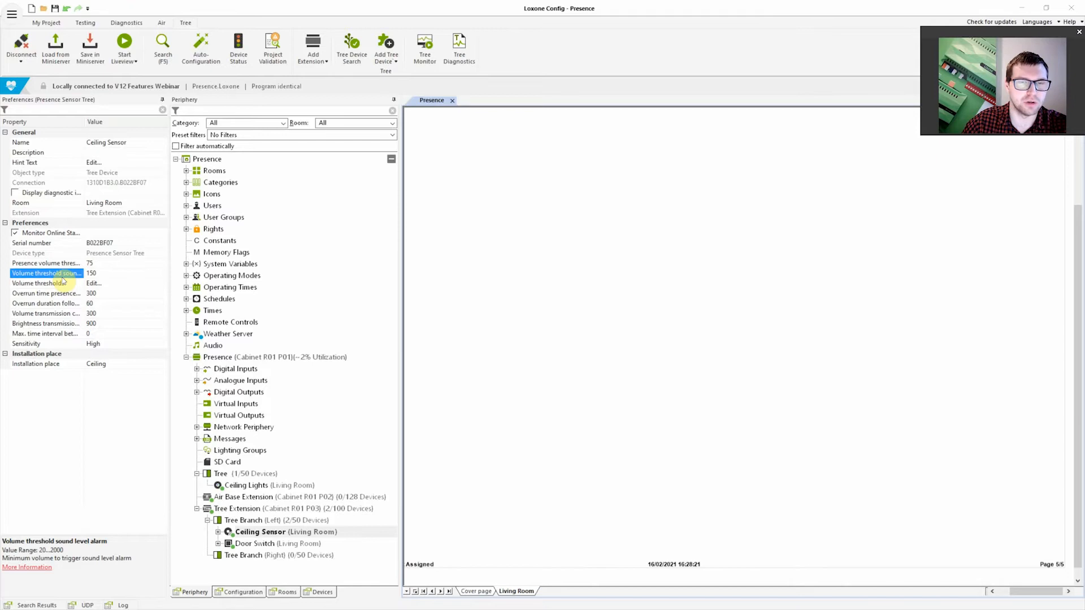
Expand the Ceiling Sensor's inputs and review the descriptions of Presence and Sound Level Alarm
click(218, 532)
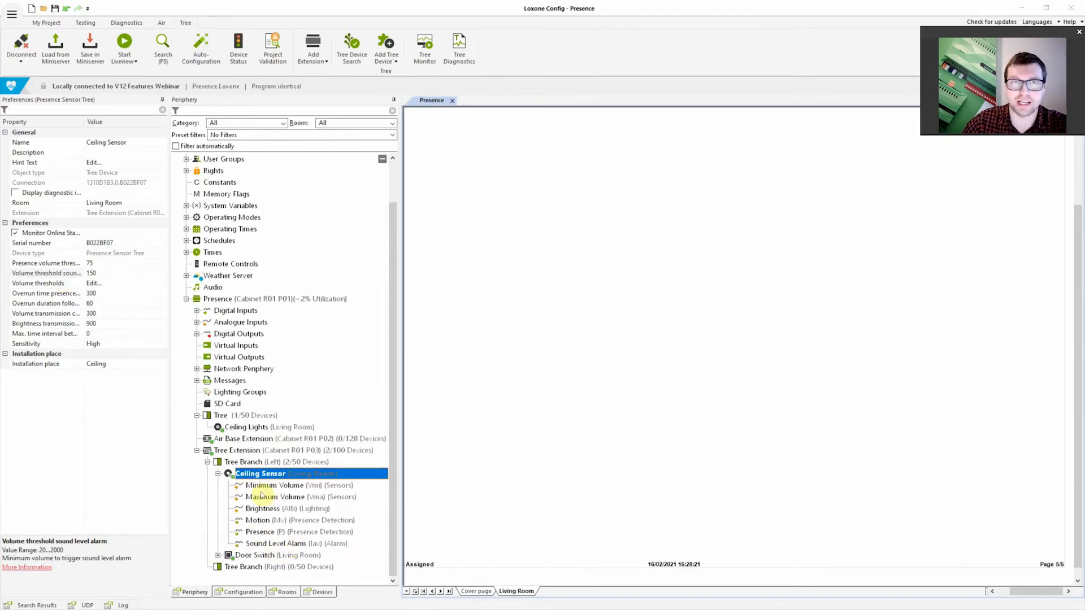
click(267, 533)
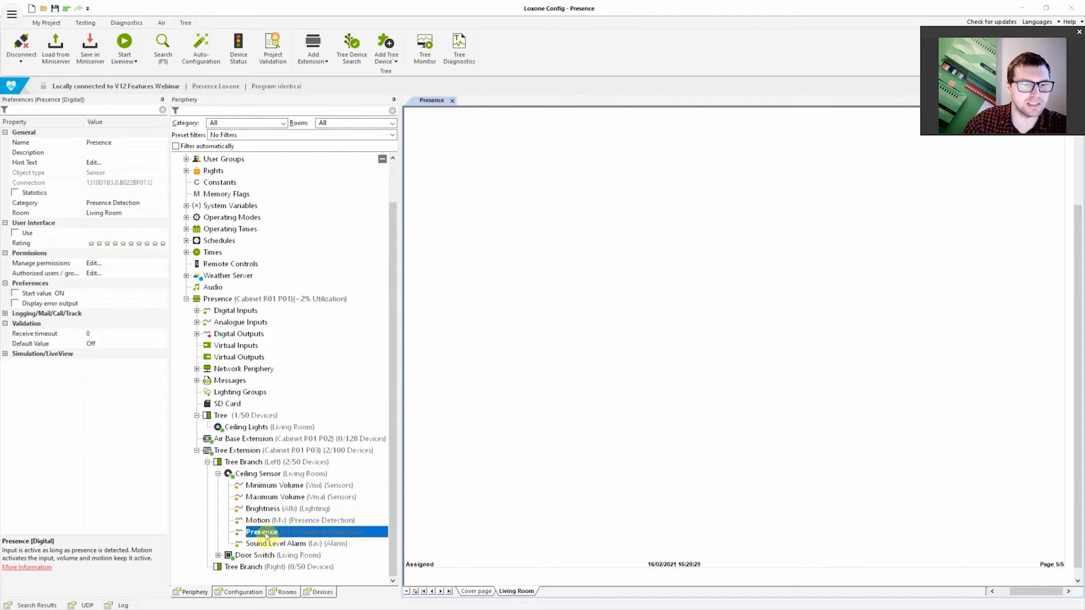
click(270, 544)
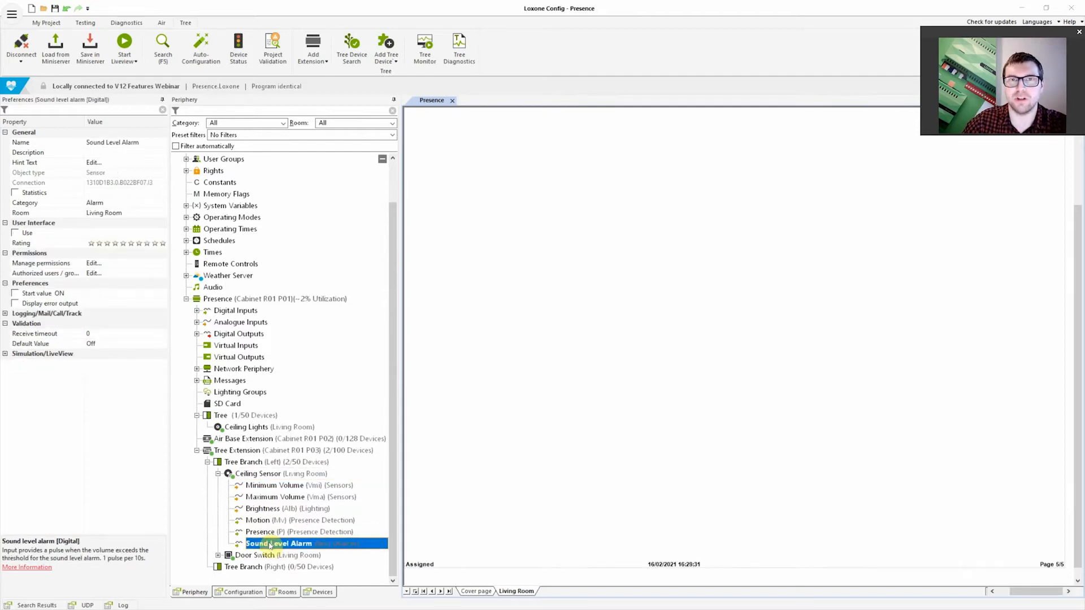
click(269, 533)
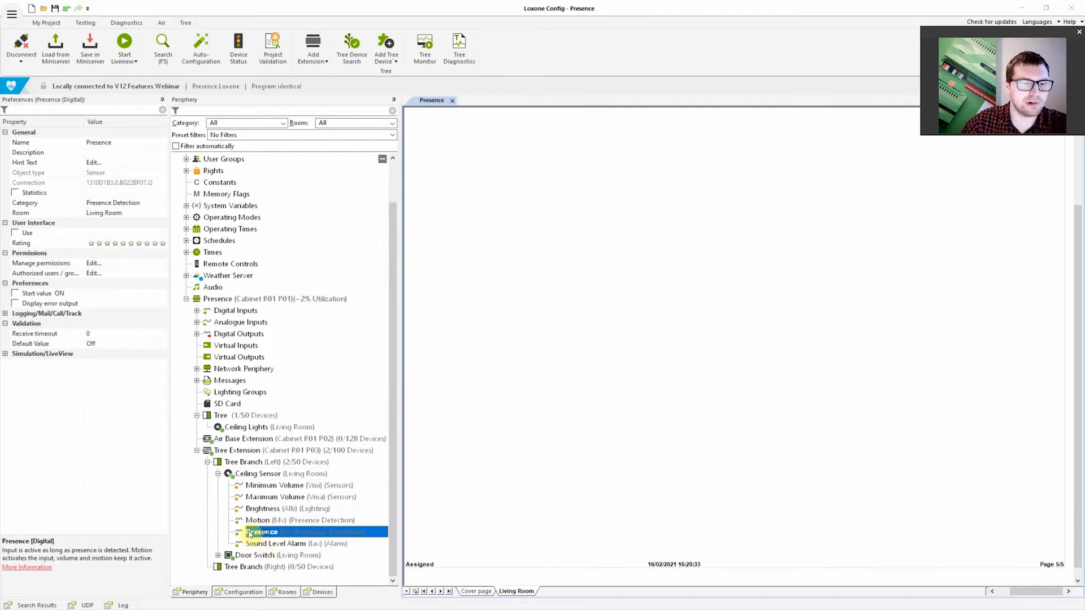
click(272, 545)
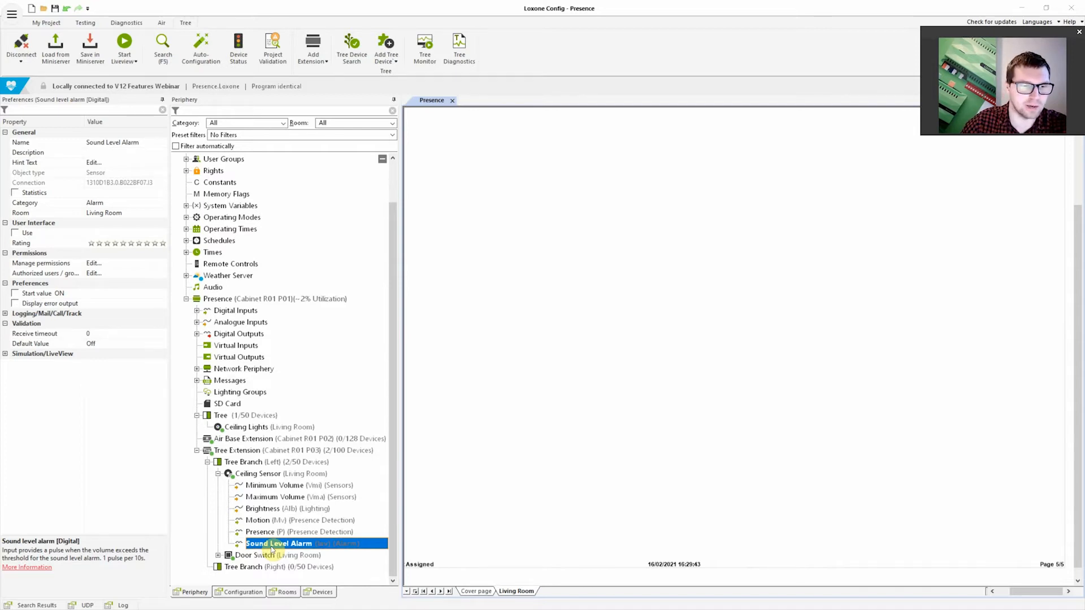
Open the live volume thresholds graph for the Ceiling Sensor and move its window clear of the device tree
click(247, 476)
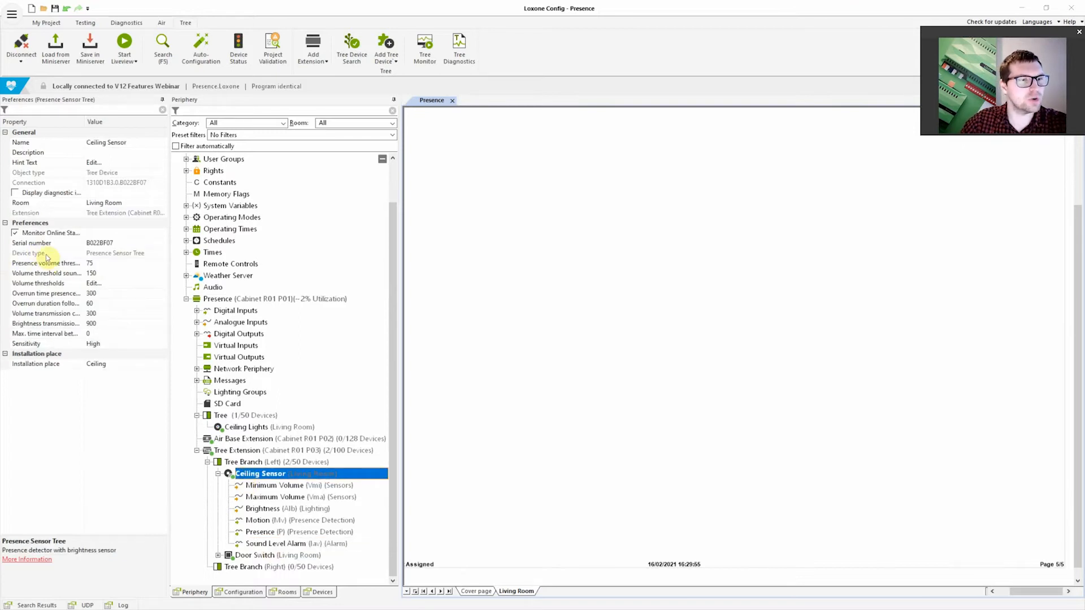
click(47, 261)
click(48, 273)
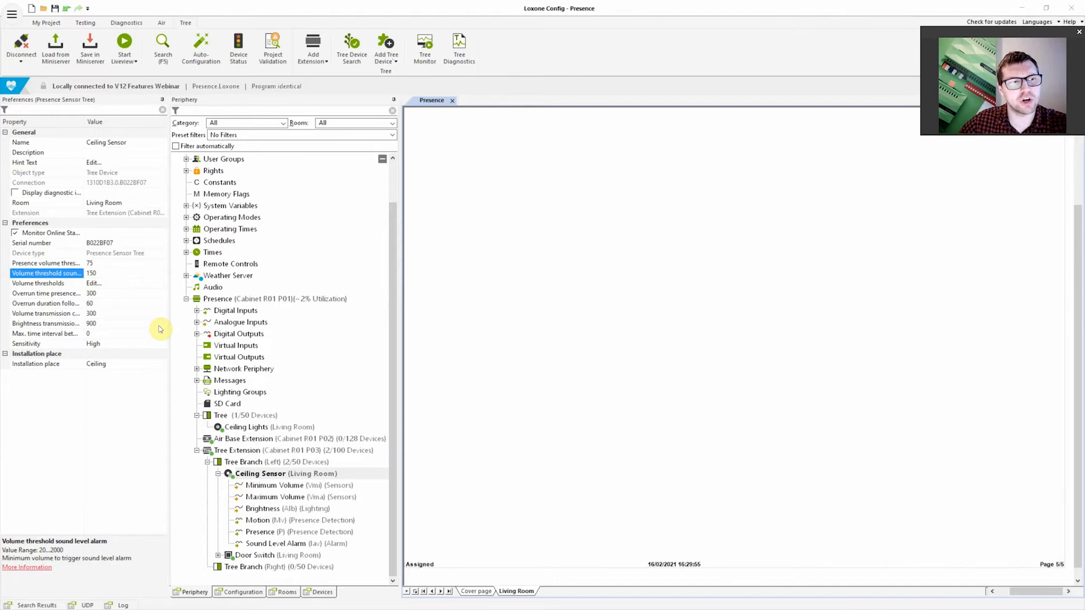
click(63, 284)
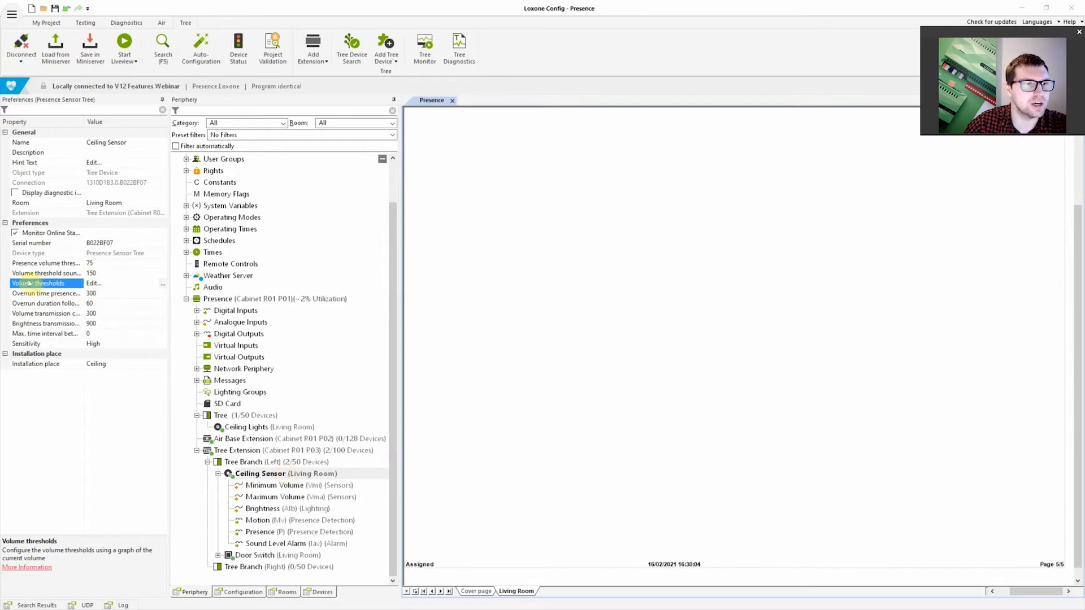
click(163, 284)
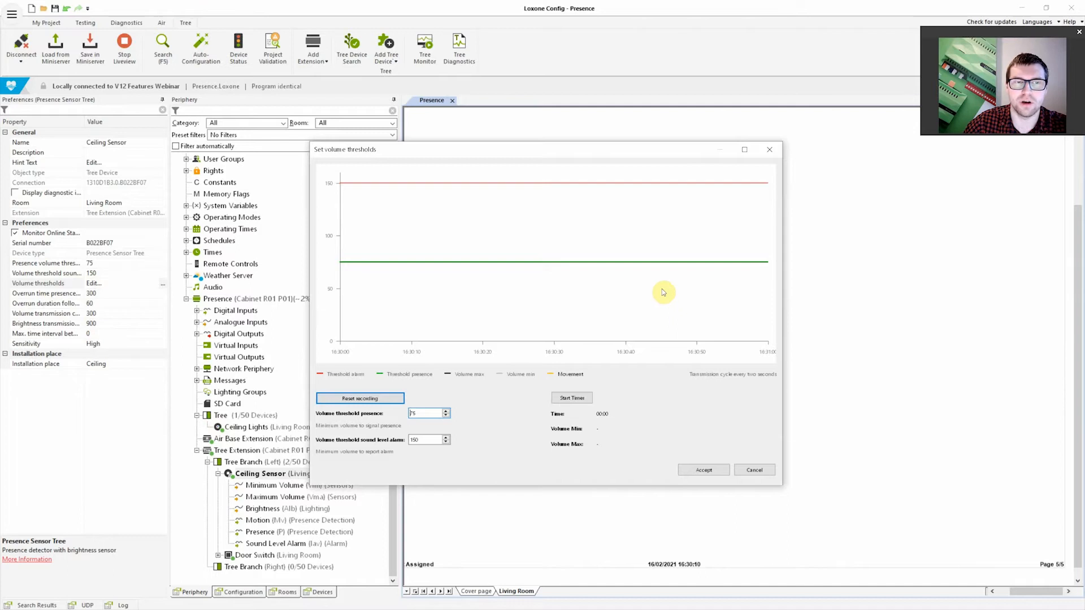
drag(561, 157, 658, 134)
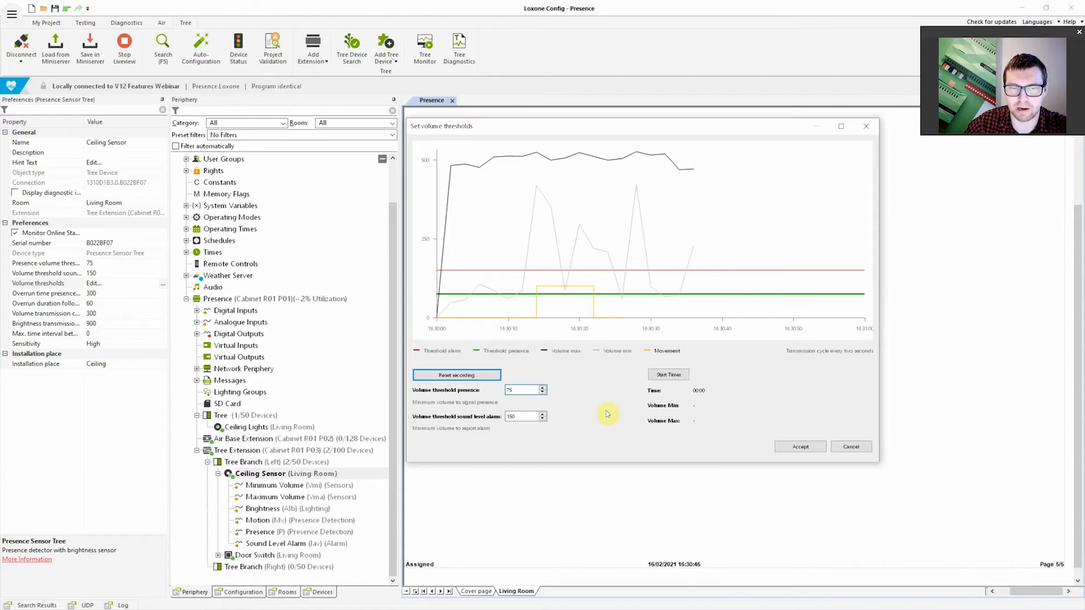
Set the volume threshold for presence to 505 in the volume thresholds graph
double_click(524, 390)
text(500)
double_click(525, 390)
text(505)
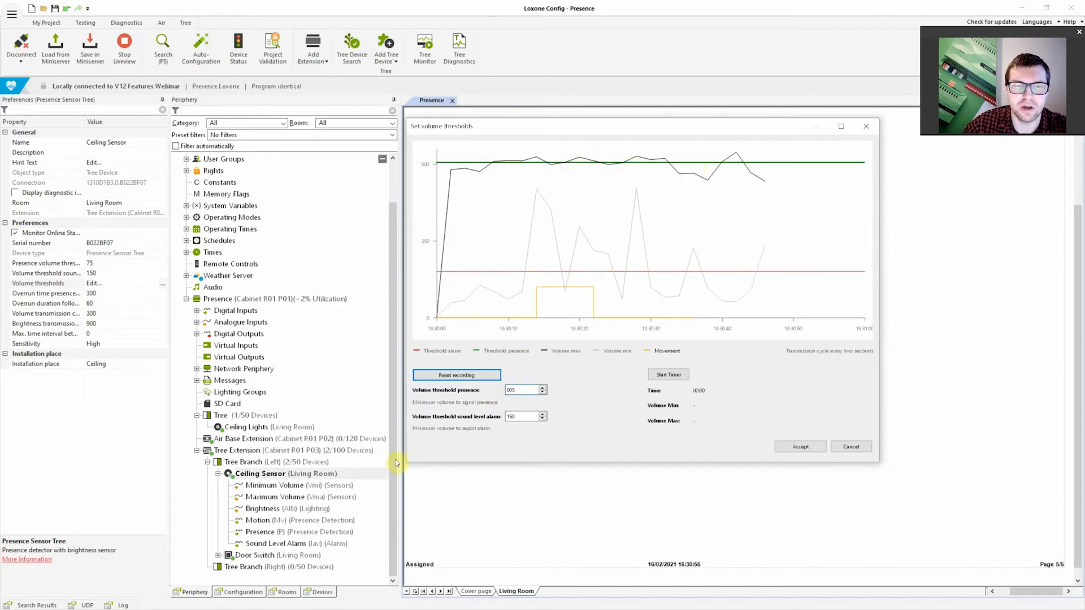
Set the volume threshold for the sound level alarm to 800 and accept the thresholds
click(525, 417)
double_click(524, 416)
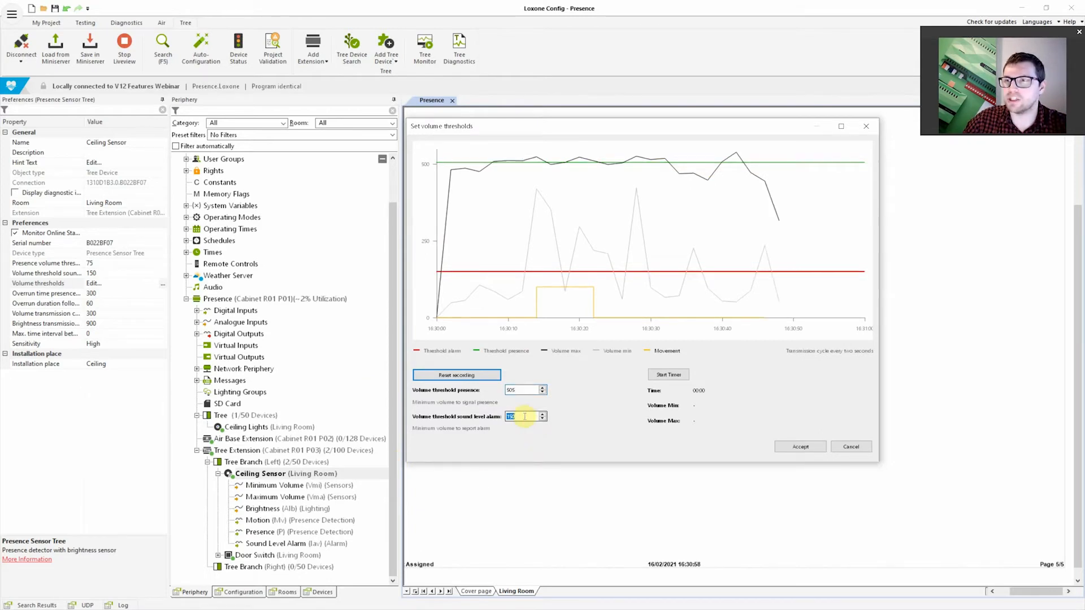
text(800)
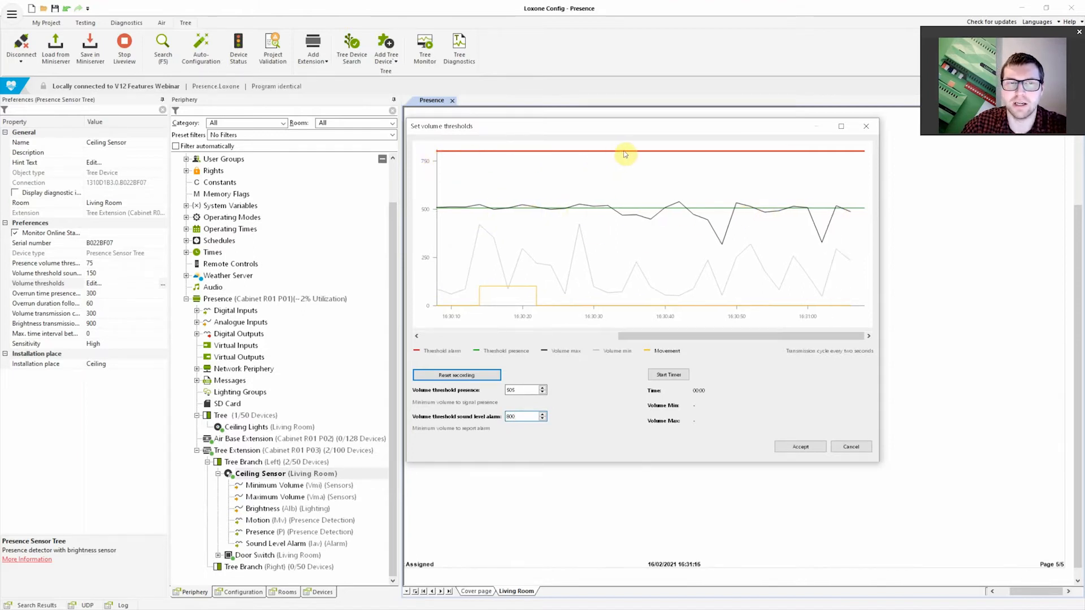
click(800, 448)
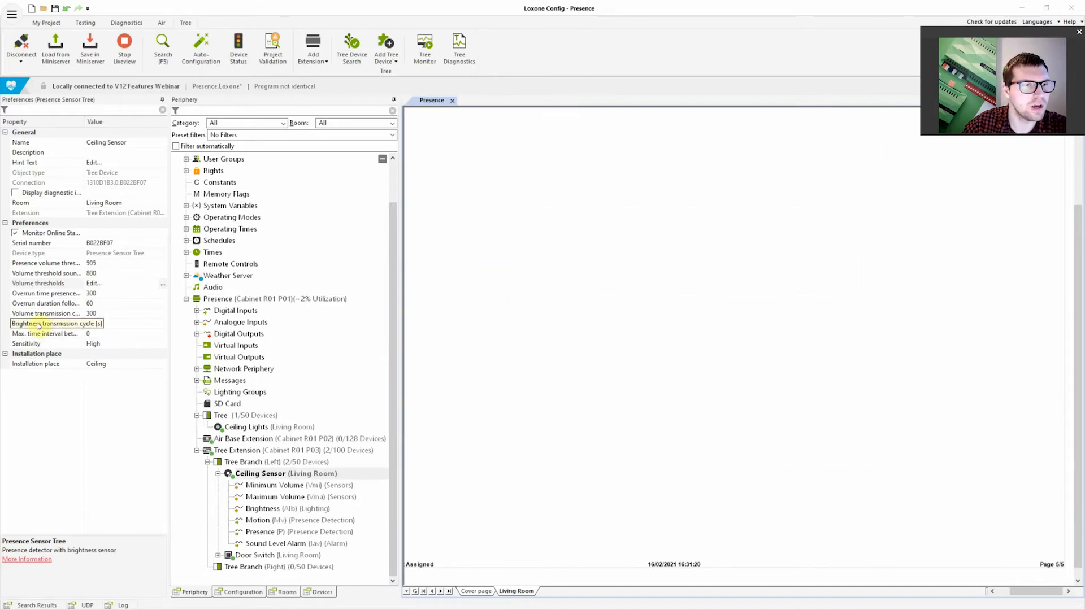
Compare the Ceiling Sensor's overrun time for presence with its overrun duration following motion
click(57, 295)
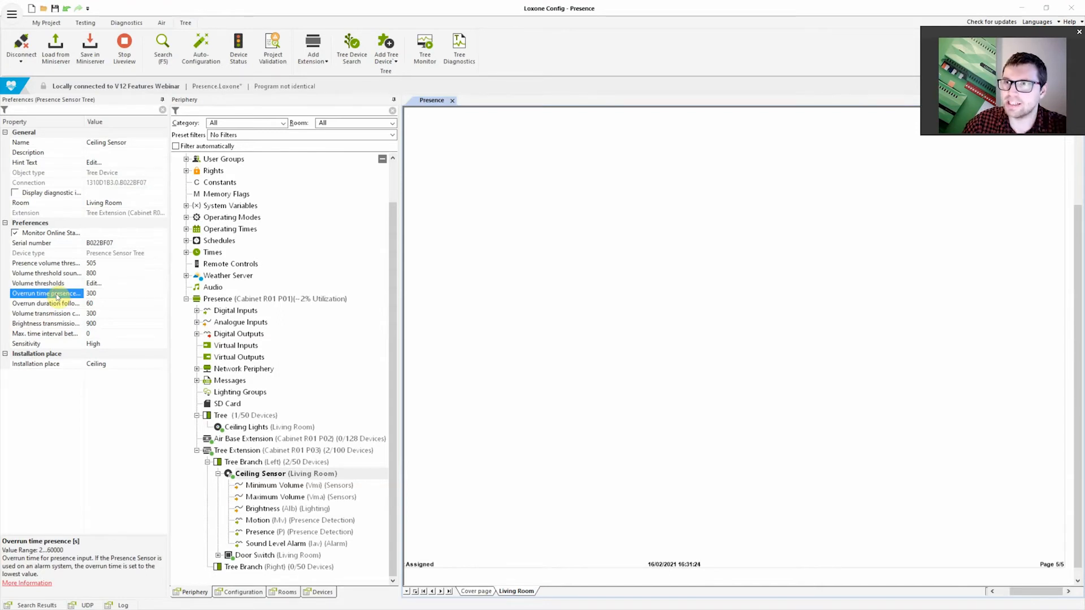
click(57, 304)
click(57, 295)
click(57, 304)
click(55, 294)
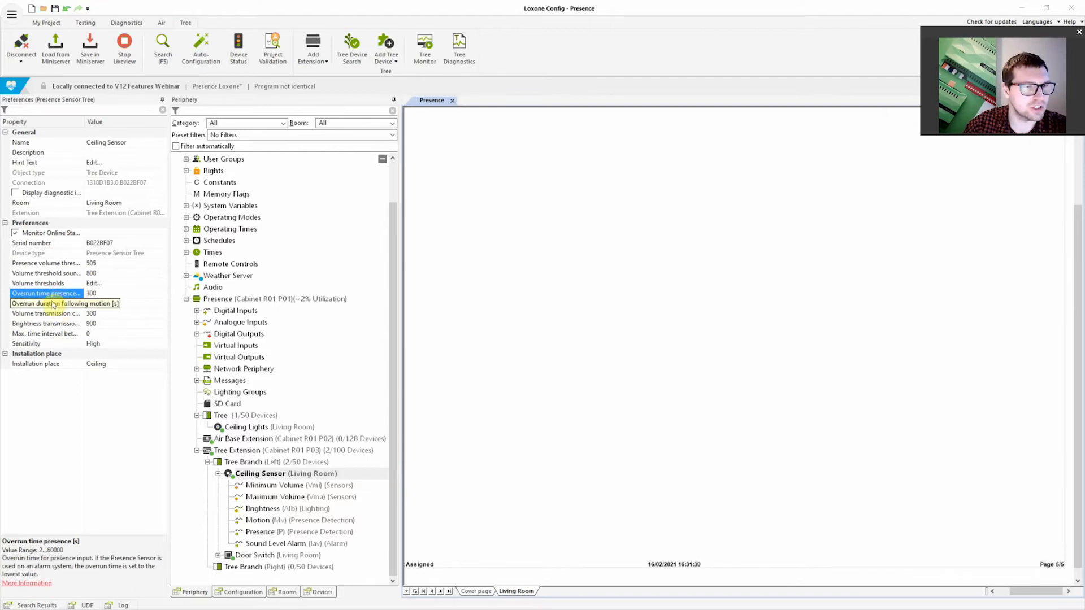
click(54, 305)
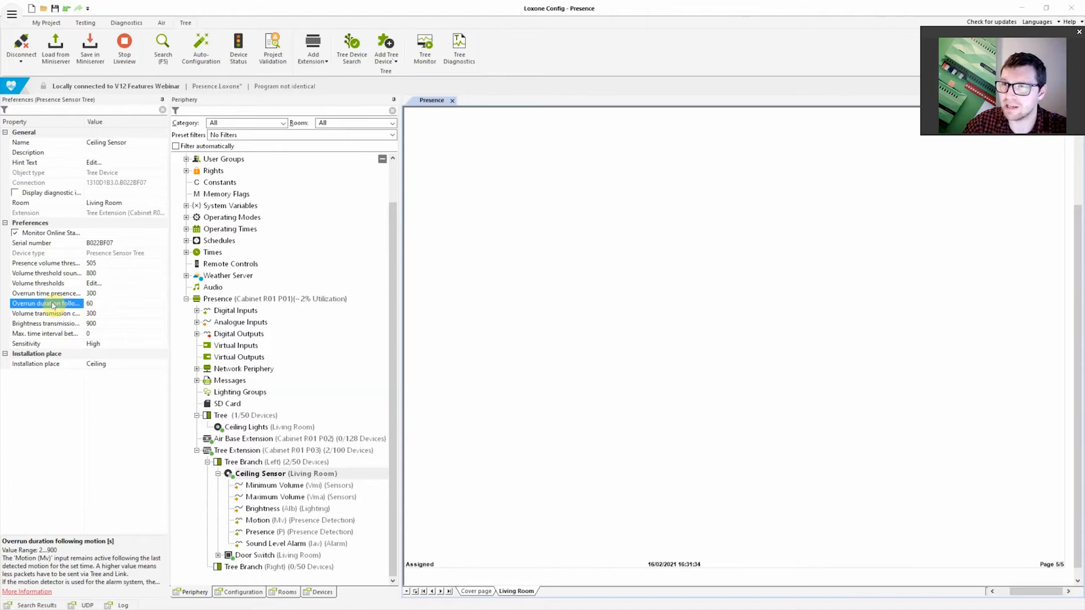
click(52, 295)
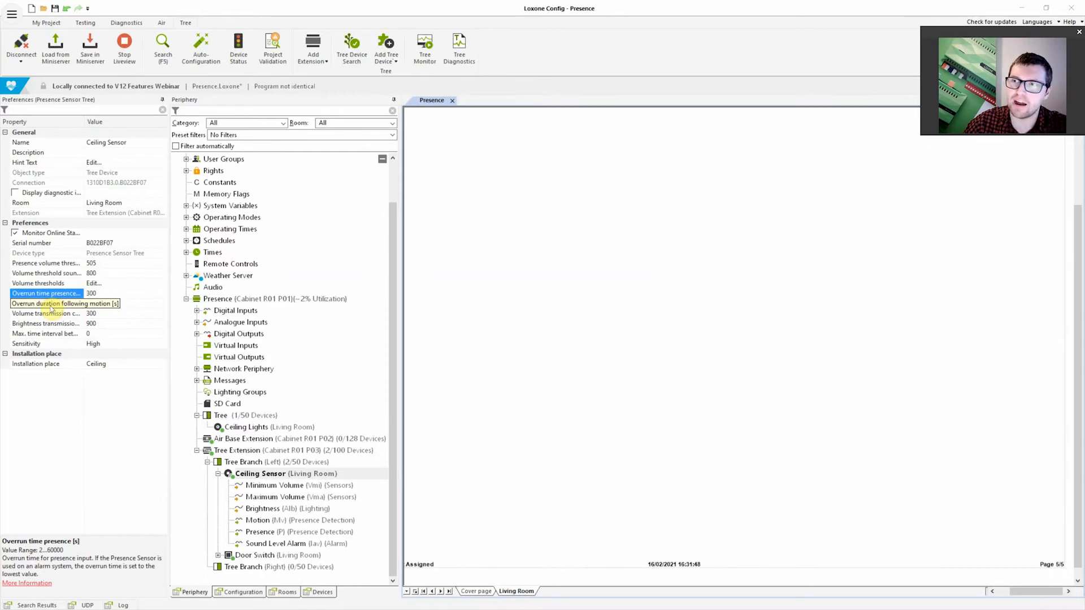
click(51, 306)
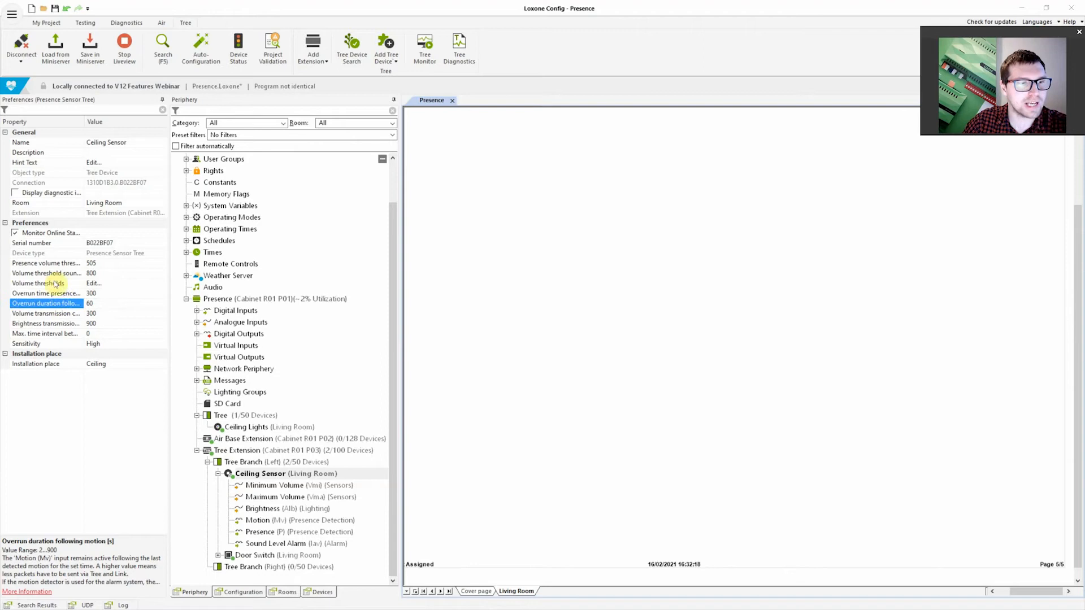
click(58, 292)
click(62, 303)
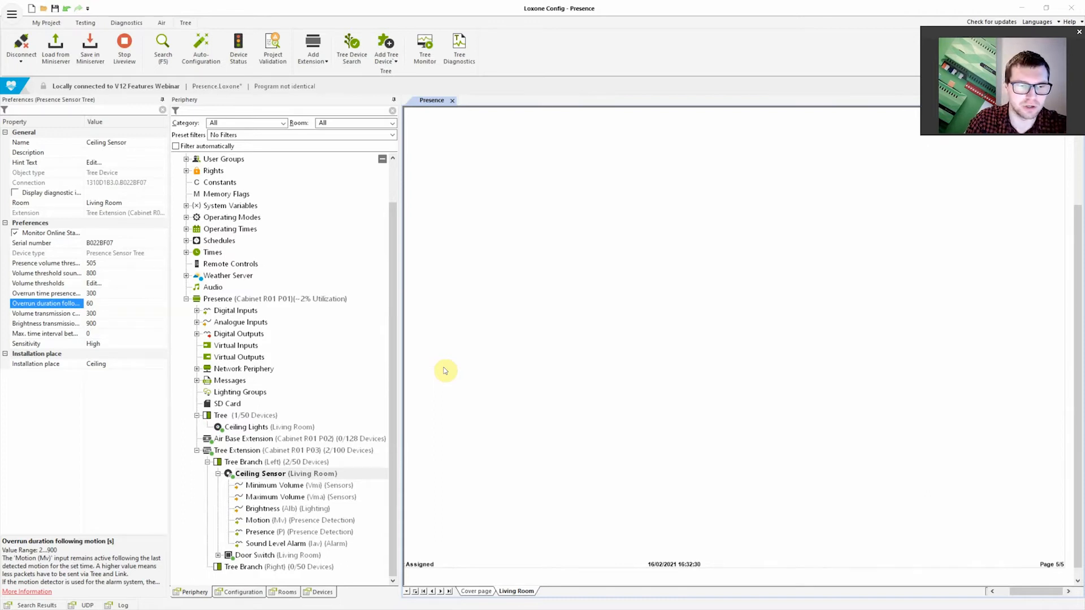
Check the Motion input, and set the Ceiling Sensor's overrun duration following motion to 2 seconds
click(260, 520)
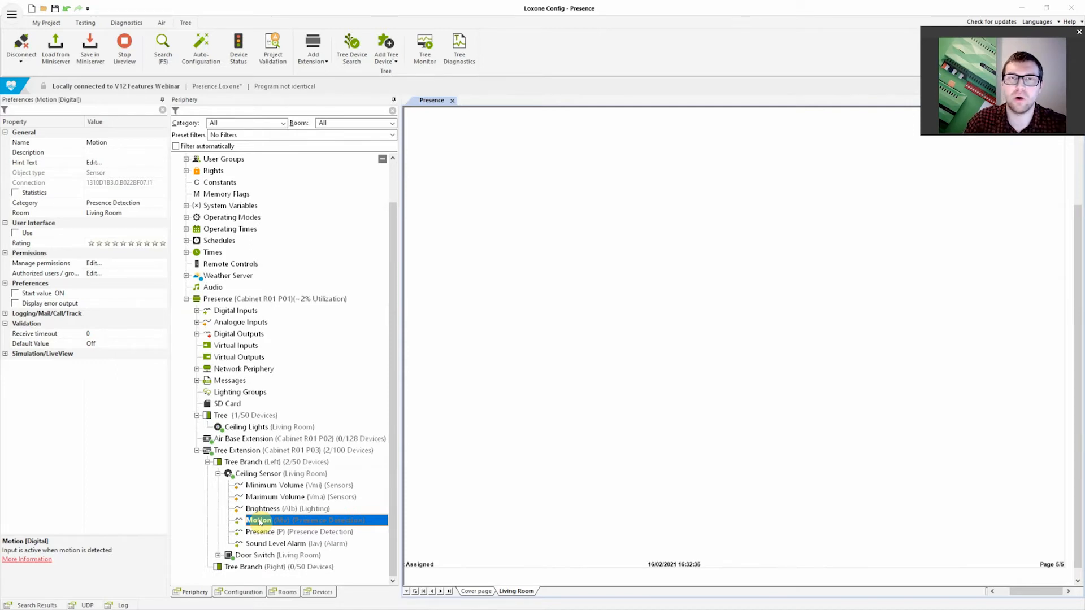
click(233, 451)
click(237, 472)
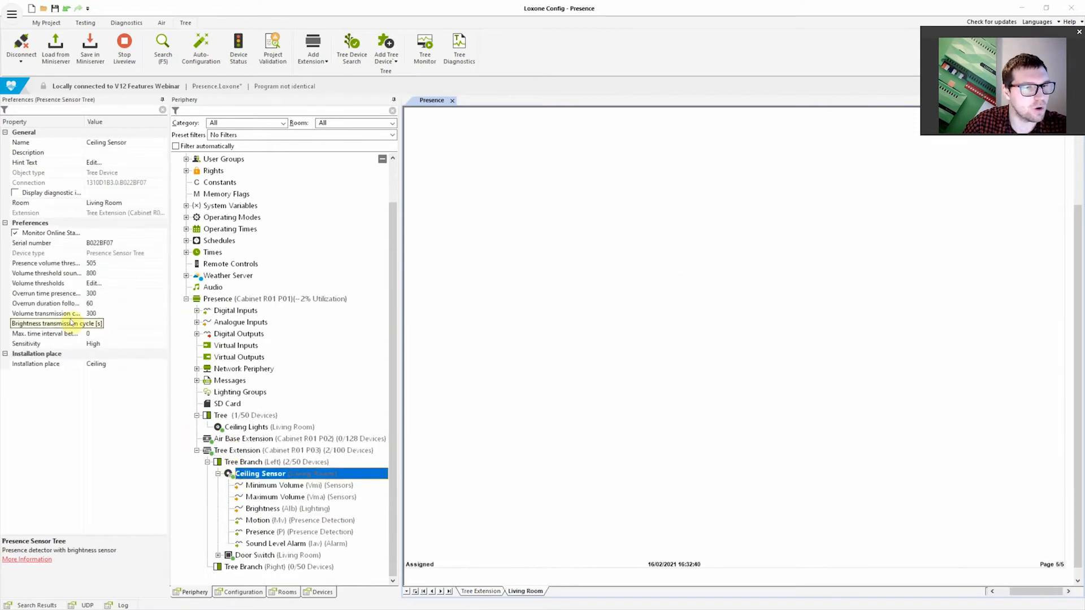
click(44, 306)
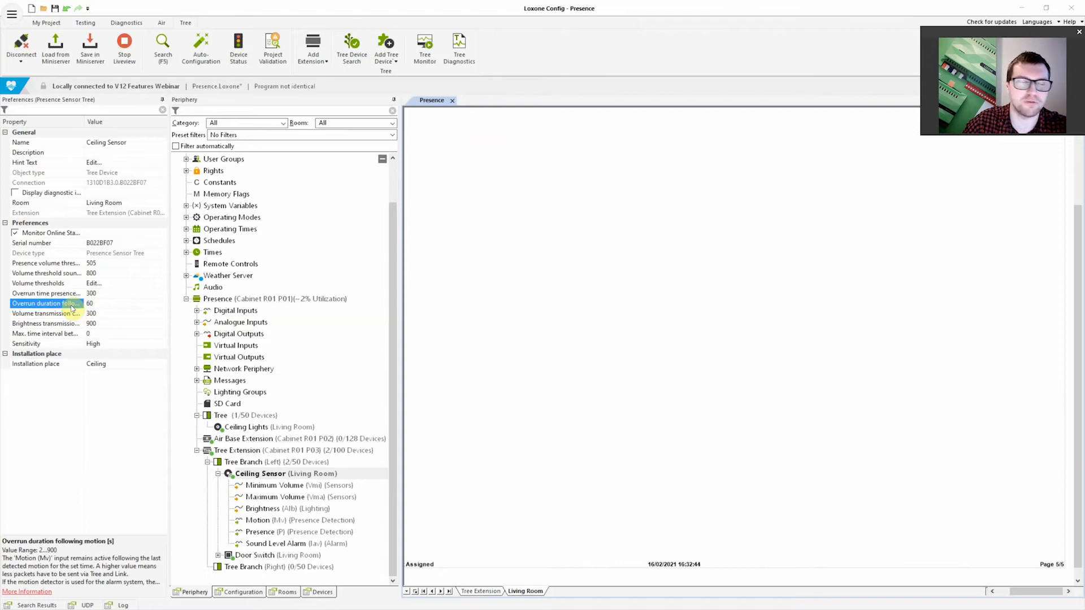
click(102, 303)
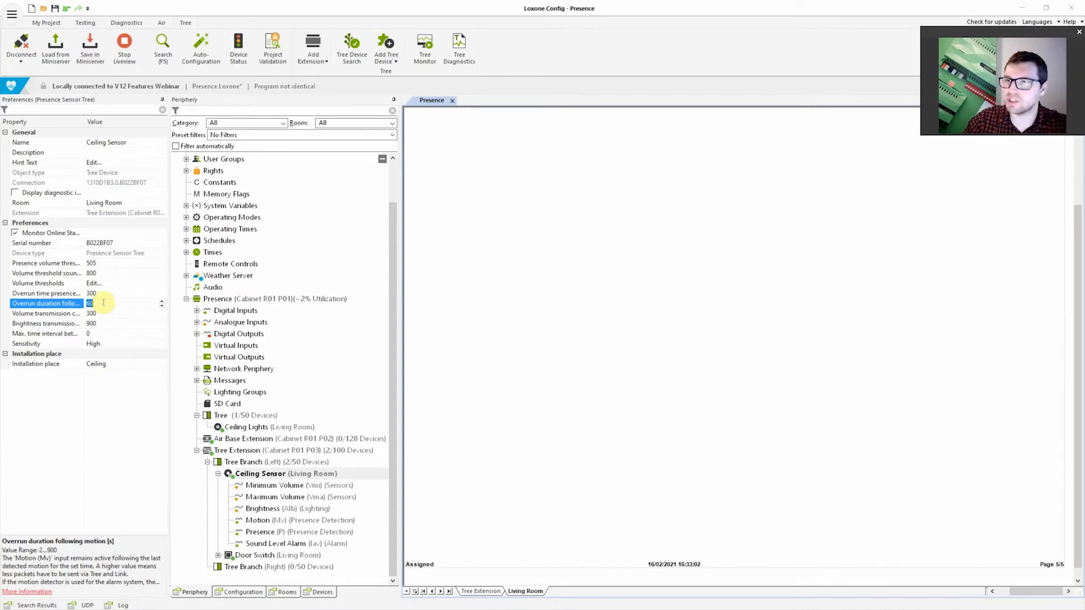
click(72, 303)
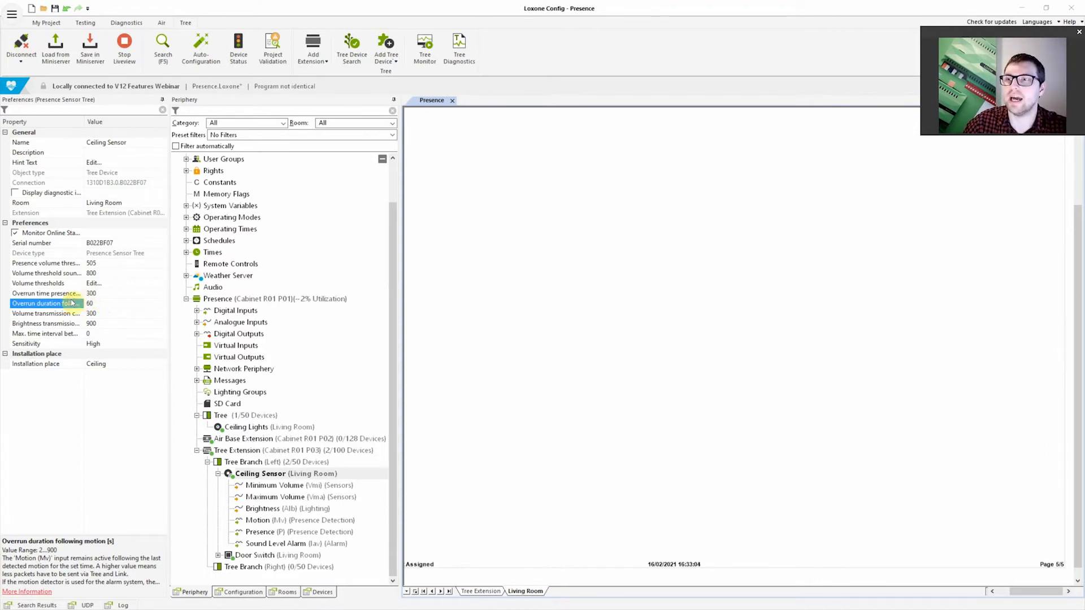
click(97, 304)
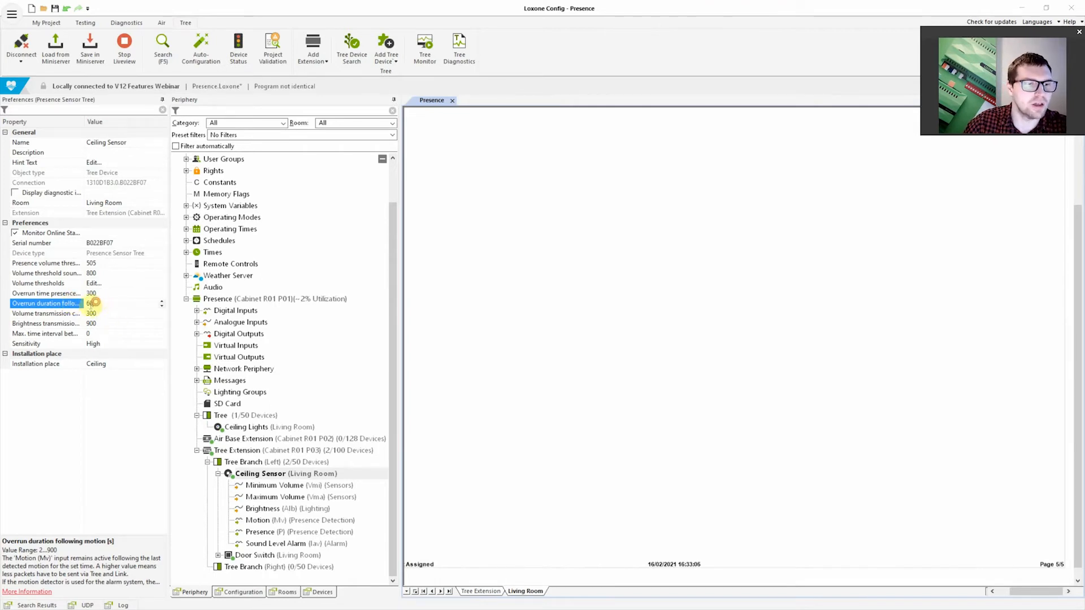
click(113, 304)
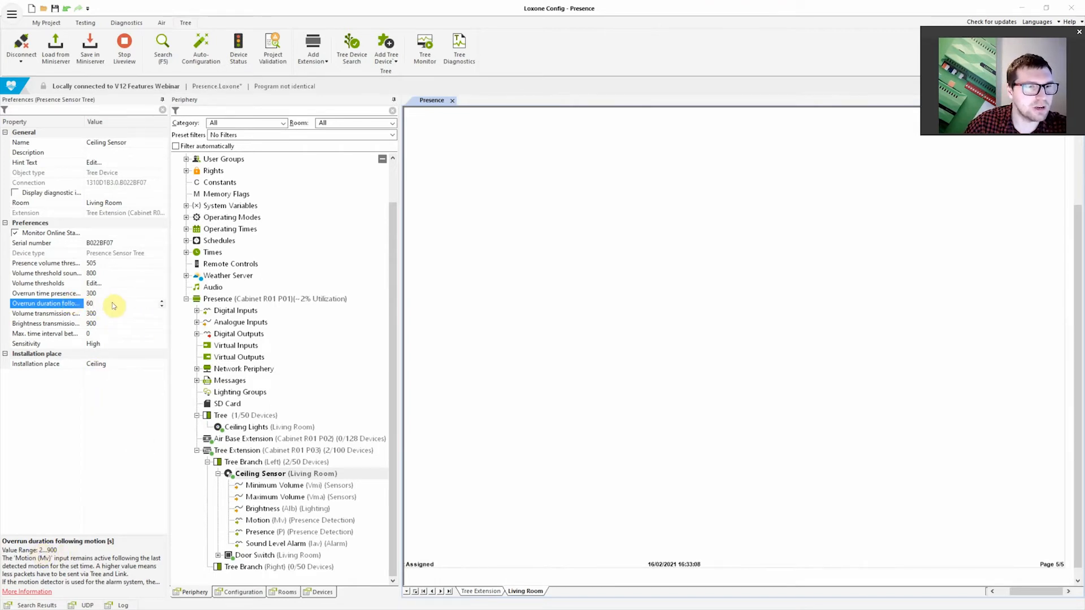
click(69, 306)
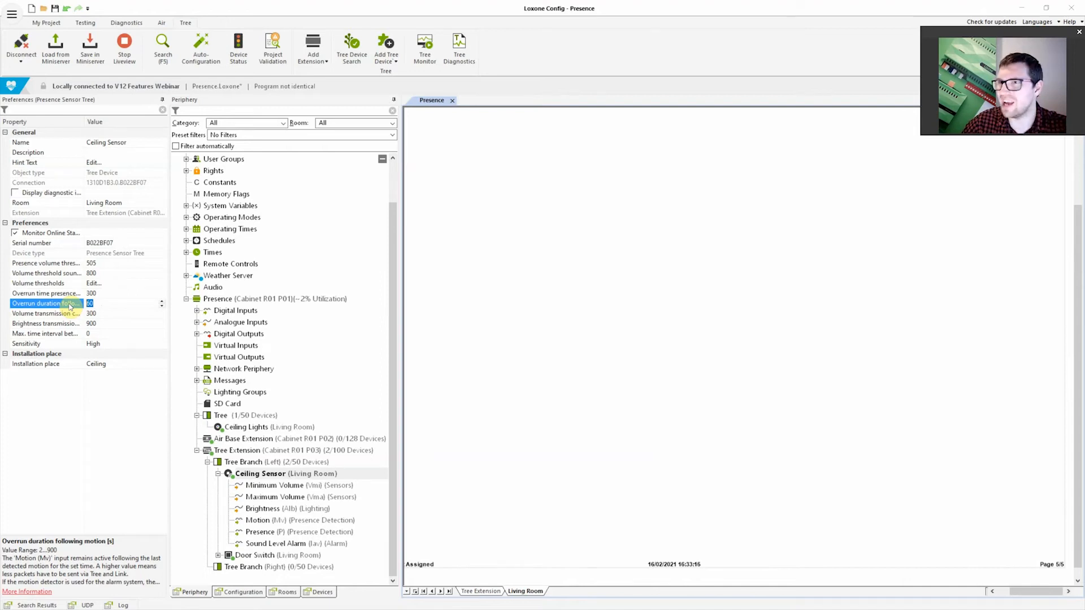
text(2)
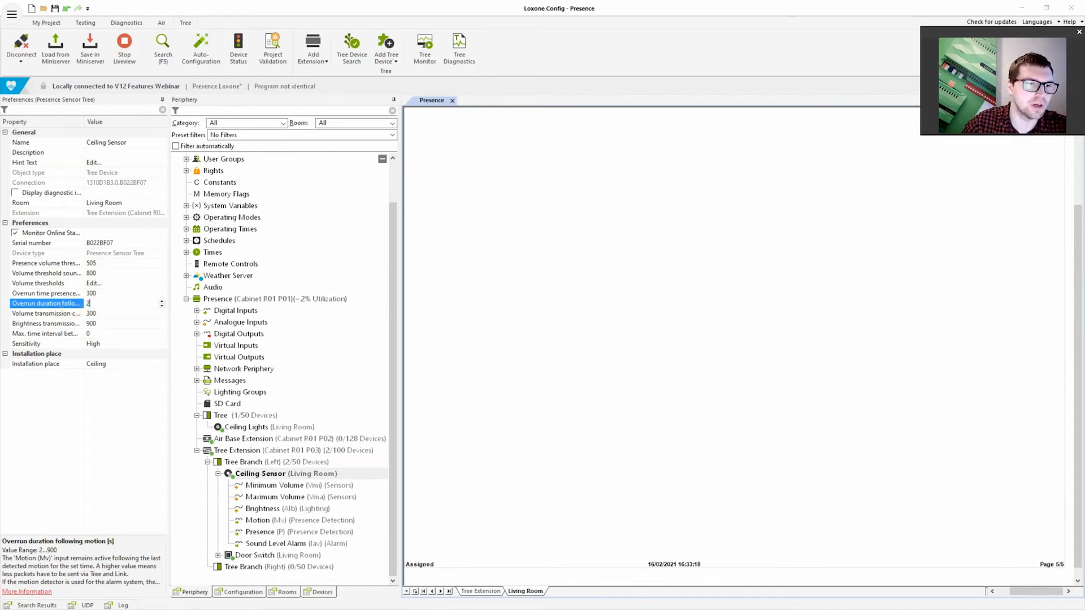
click(136, 397)
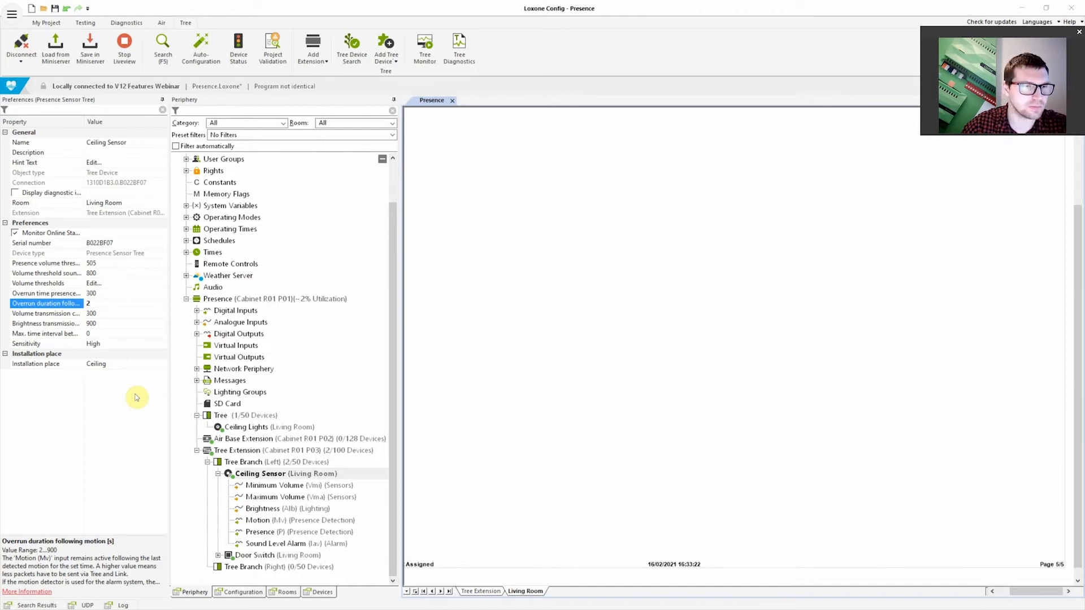
Review the Ceiling Sensor's overrun time for presence against its Presence input and its overrun duration following motion
click(52, 296)
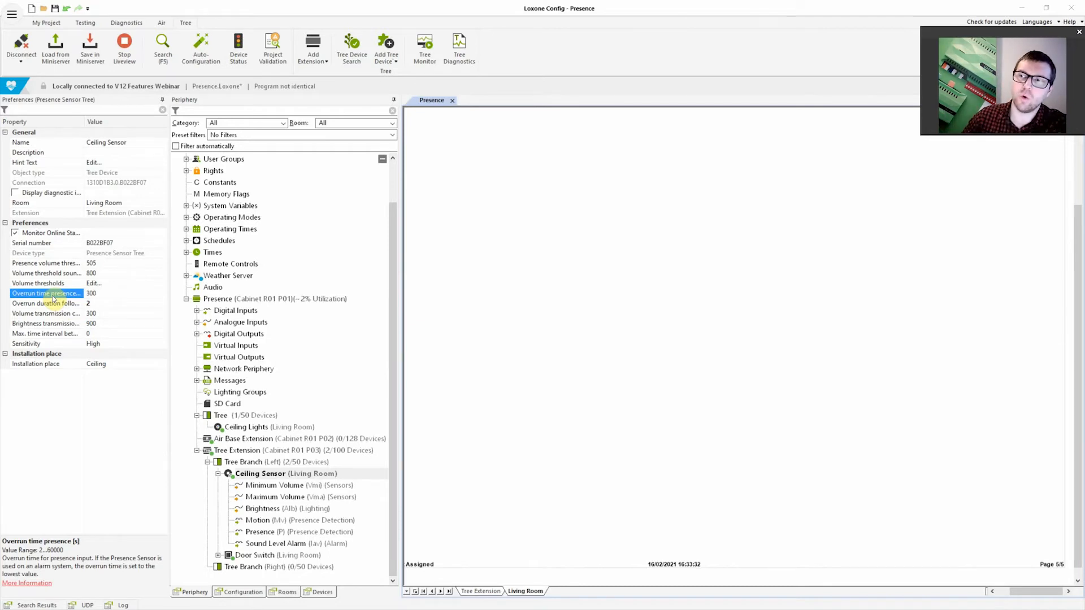
click(262, 533)
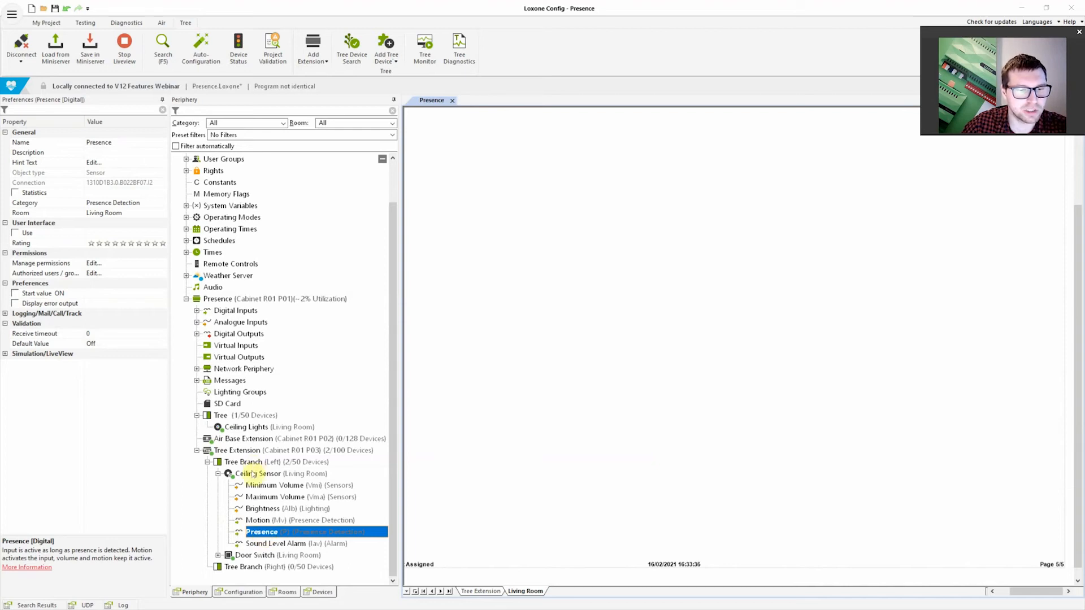
click(253, 475)
click(42, 304)
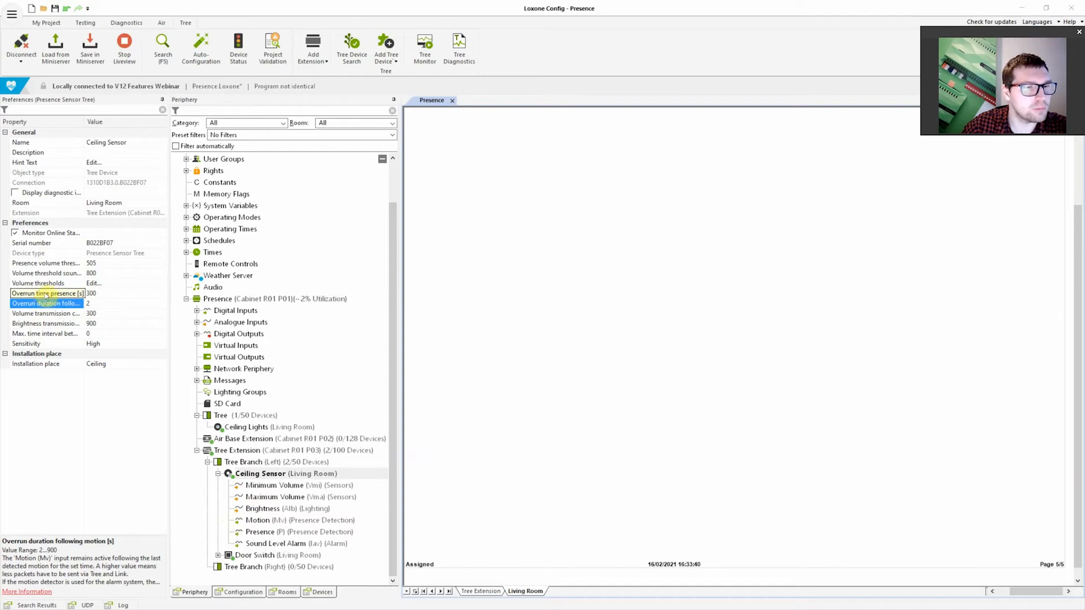
click(46, 295)
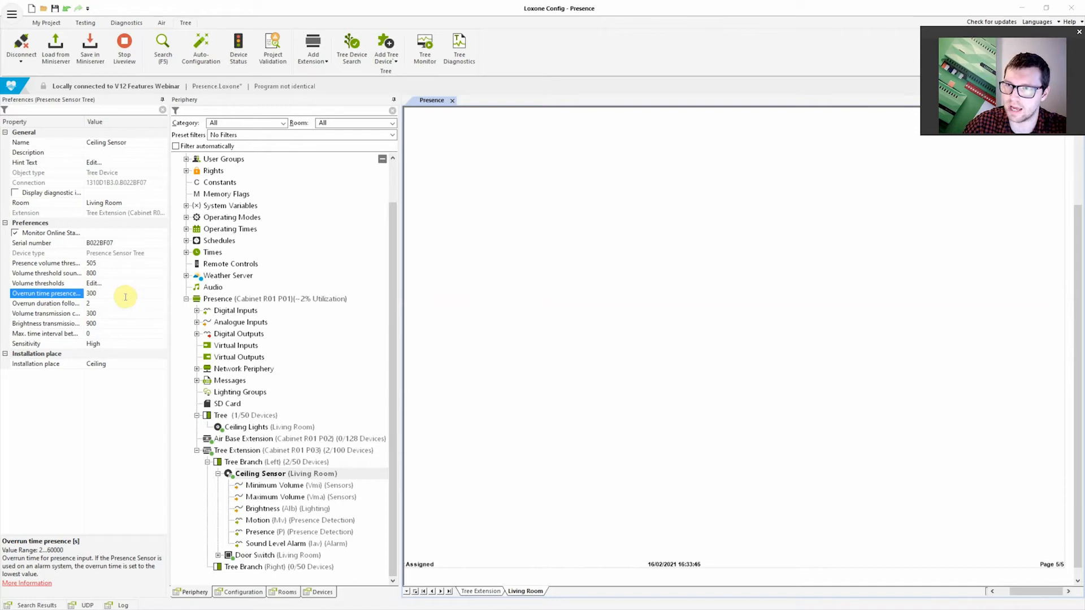
click(59, 295)
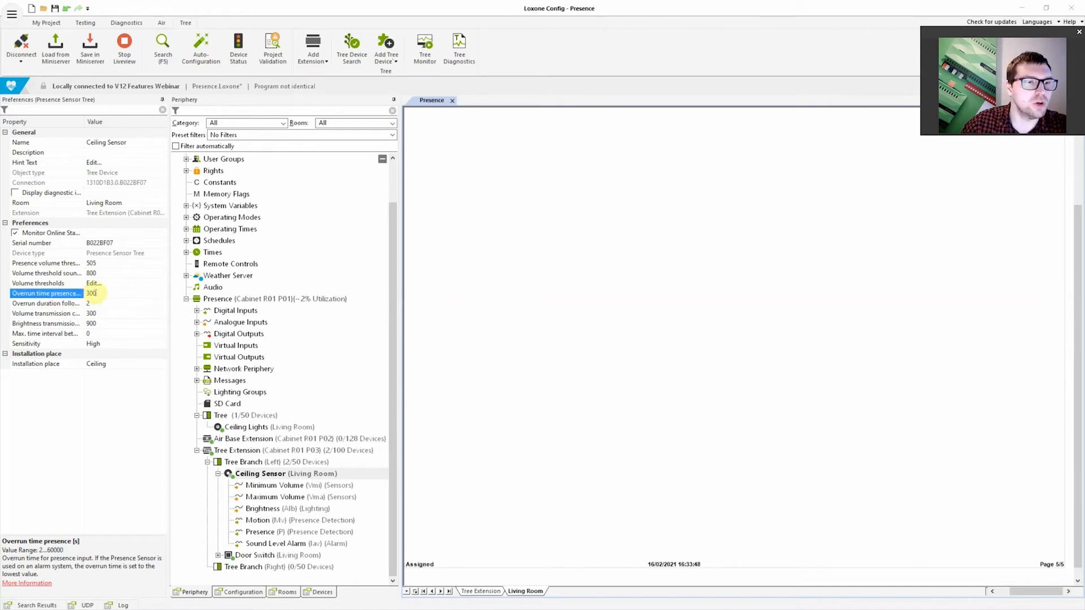
click(58, 296)
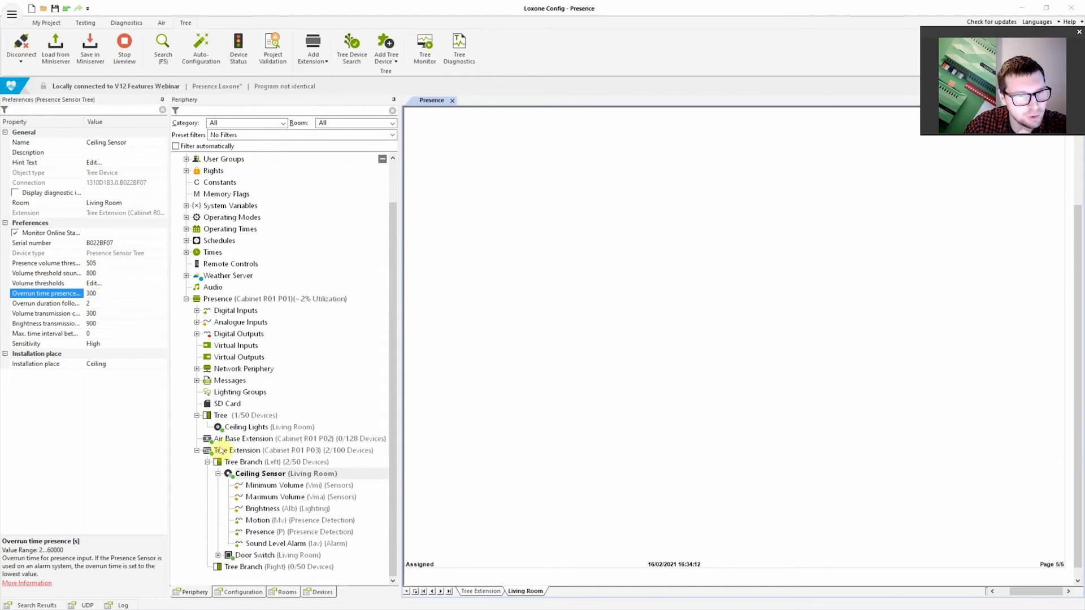
click(257, 534)
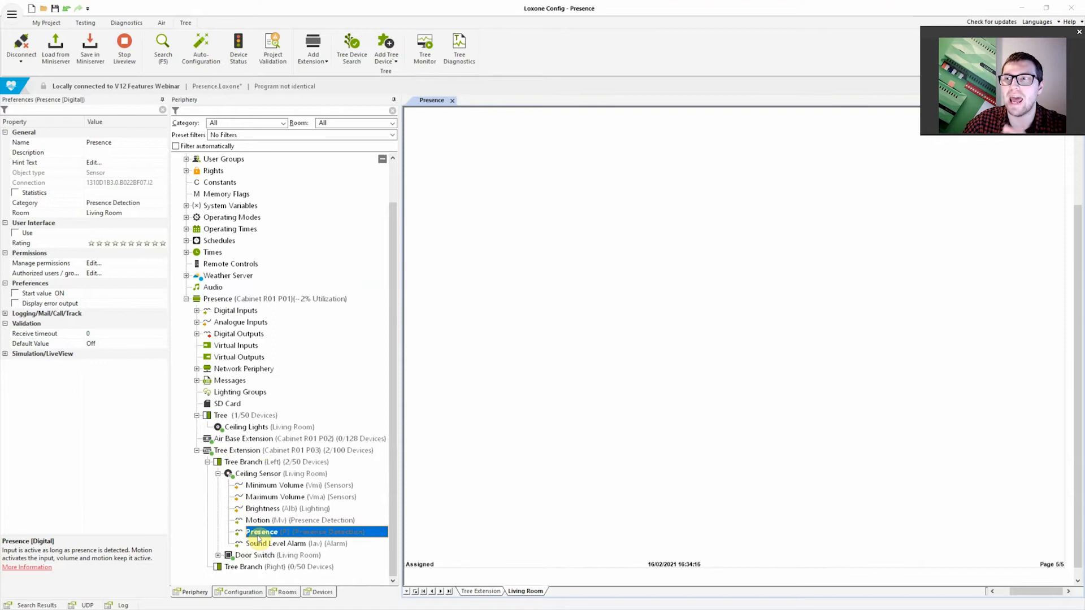
click(244, 474)
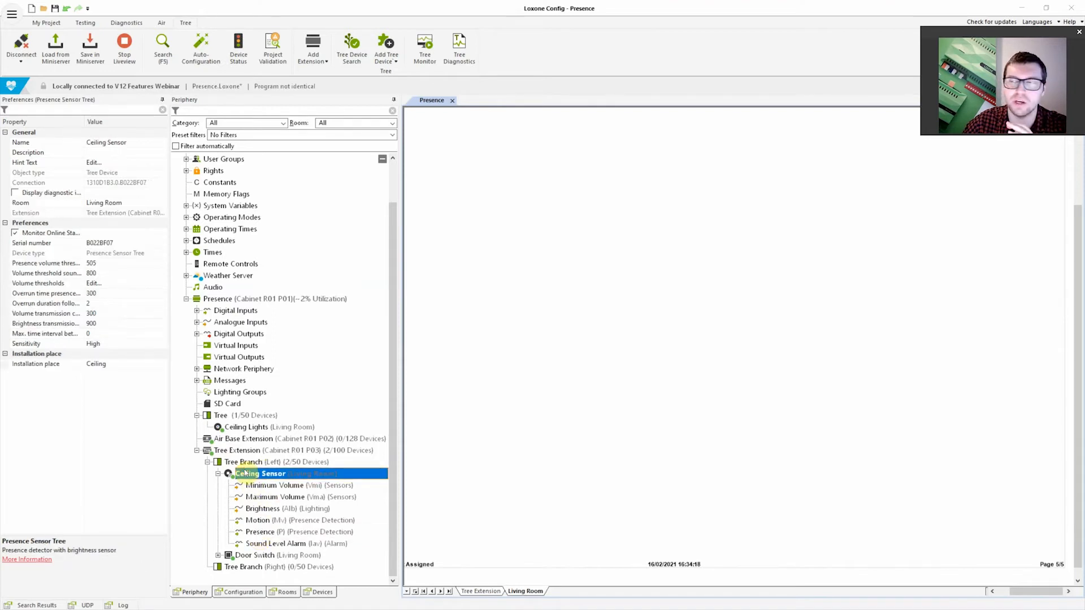
click(57, 294)
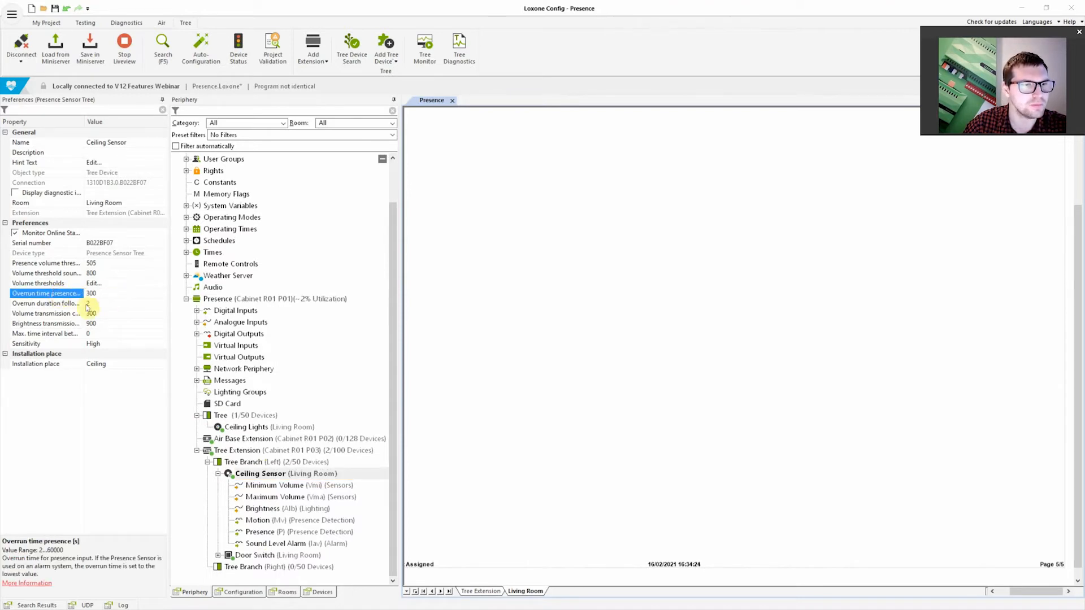
Examine the Ceiling Sensor's volume transmission cycle along with its Minimum Volume and Maximum Volume inputs
click(57, 314)
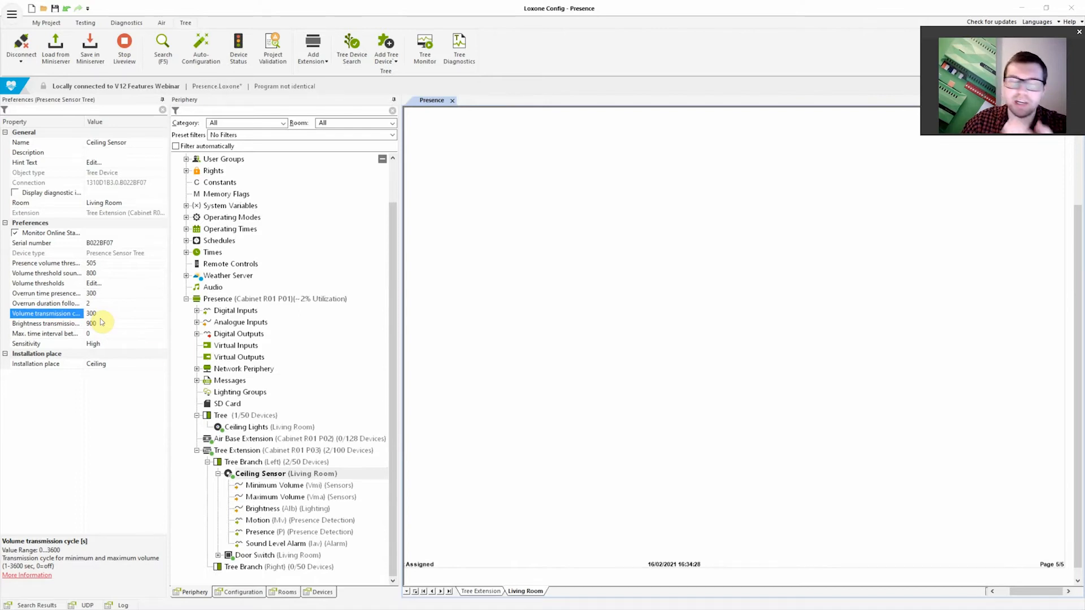
click(266, 490)
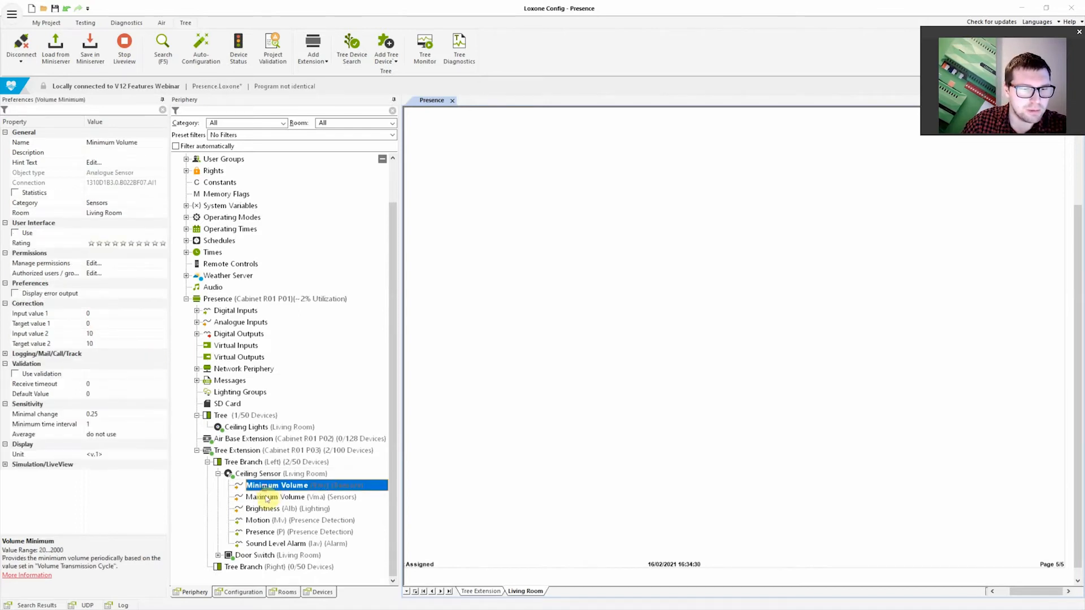
click(267, 497)
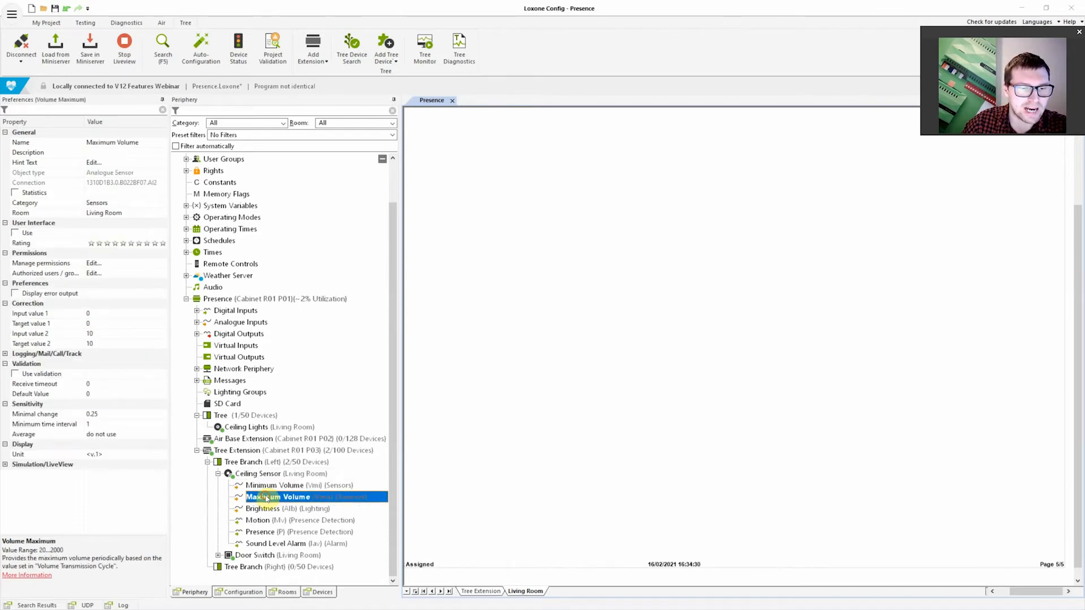
click(240, 474)
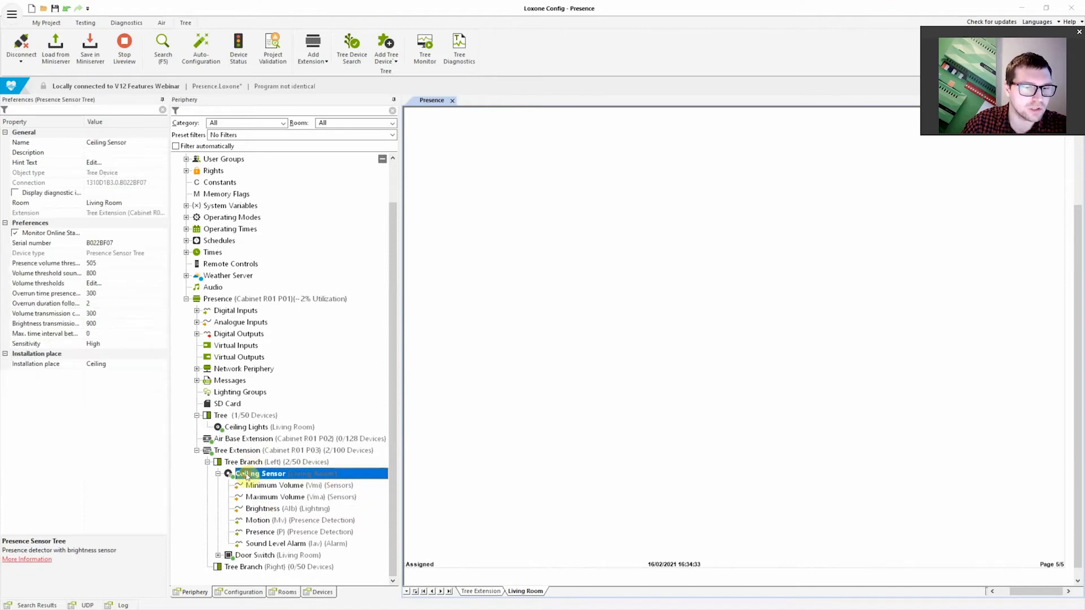
click(52, 314)
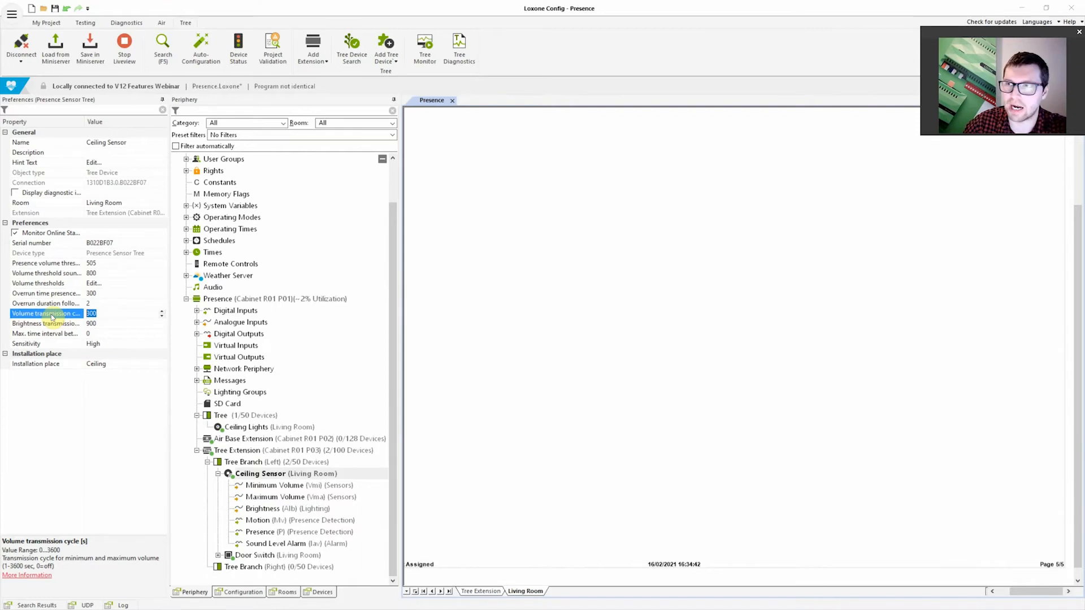
Read the description of the Ceiling Sensor's brightness transmission cycle, and recheck its presence and motion overrun settings
click(65, 324)
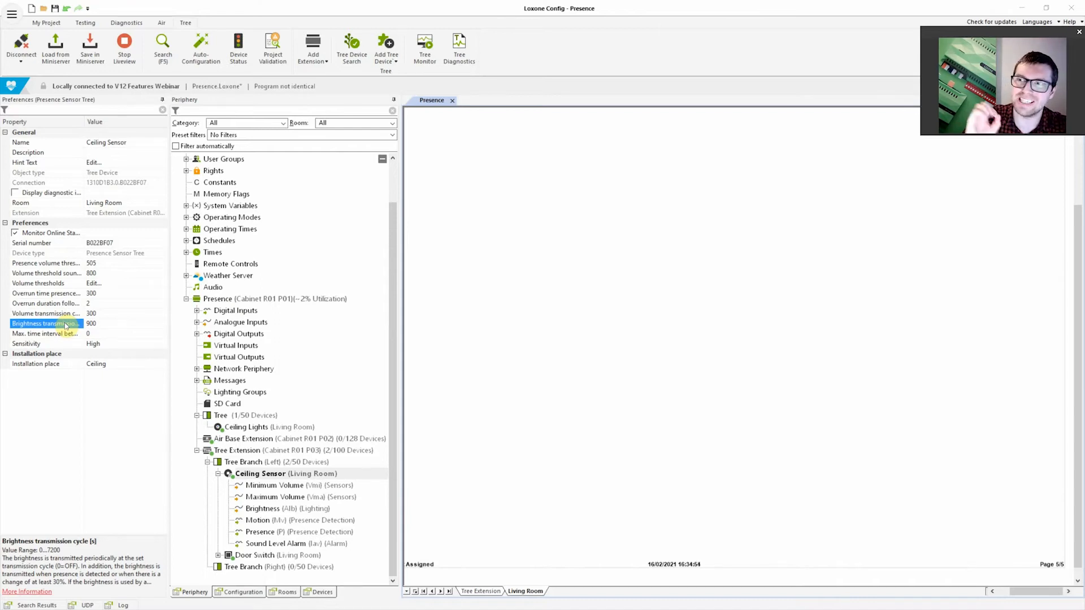
click(97, 324)
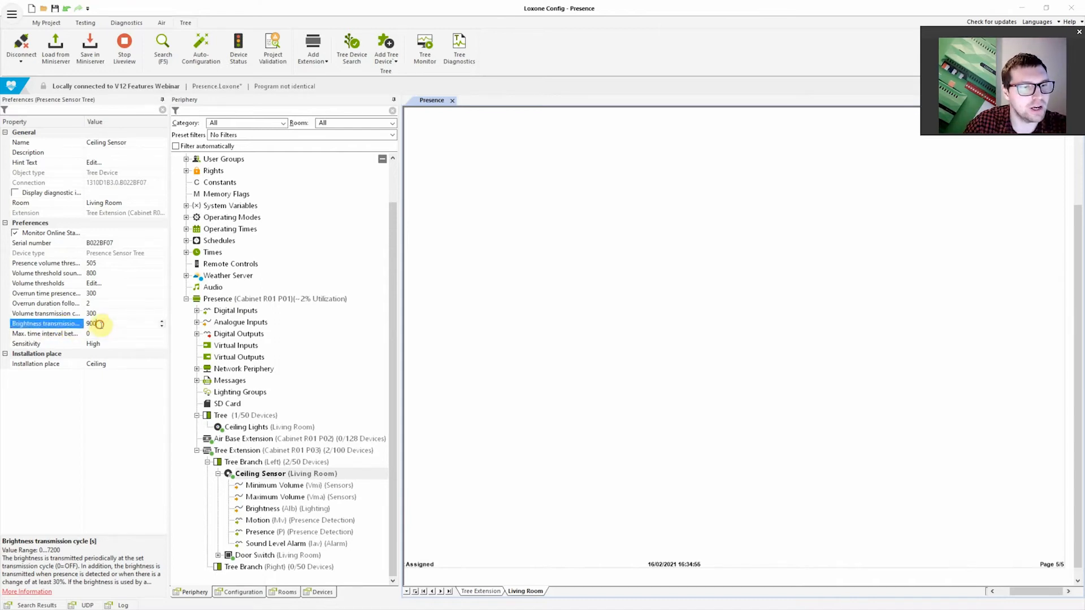
click(56, 585)
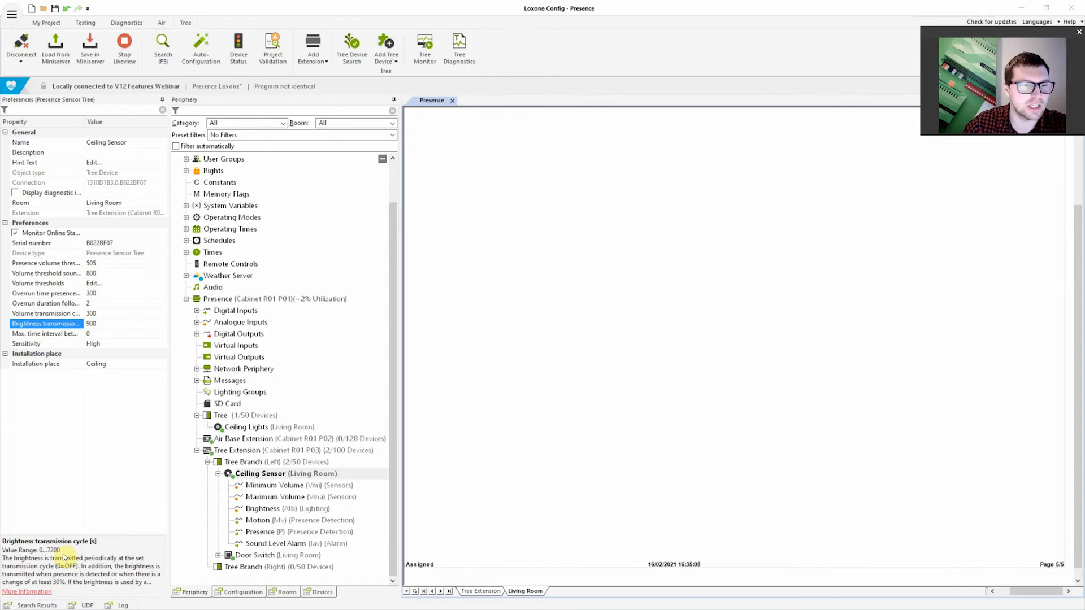
click(57, 323)
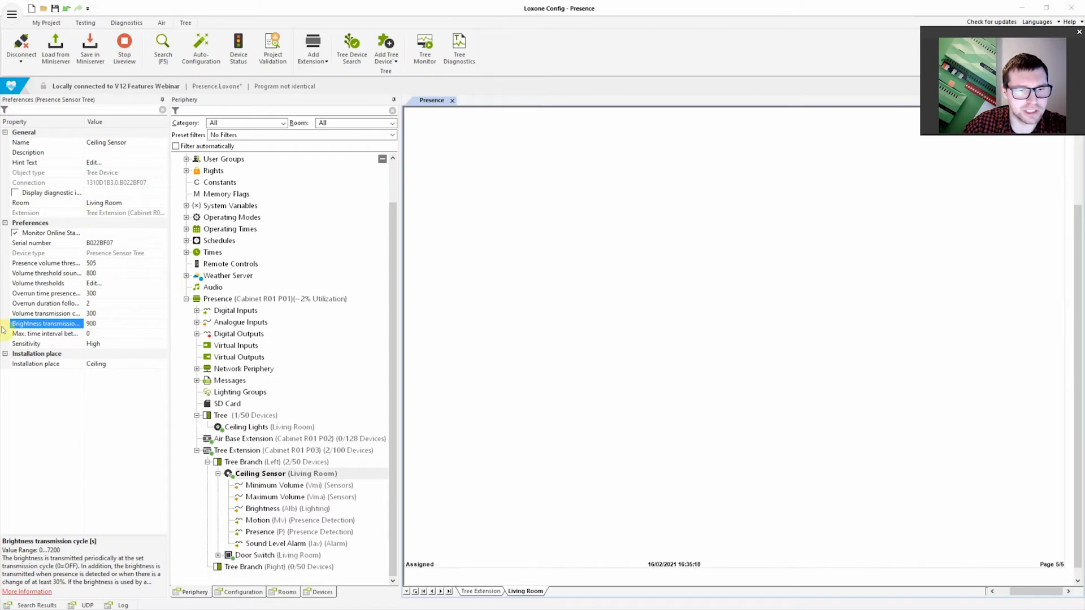
click(55, 304)
click(55, 294)
click(55, 305)
Add a Lighting Controller function block to the upper part of the Living Room page
click(737, 252)
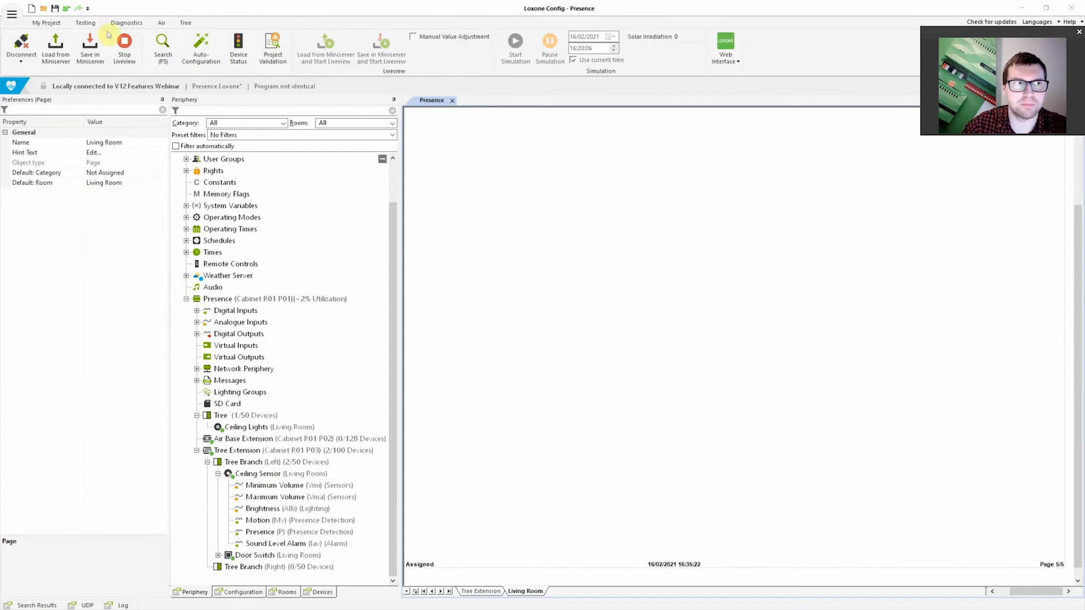
click(48, 25)
click(637, 50)
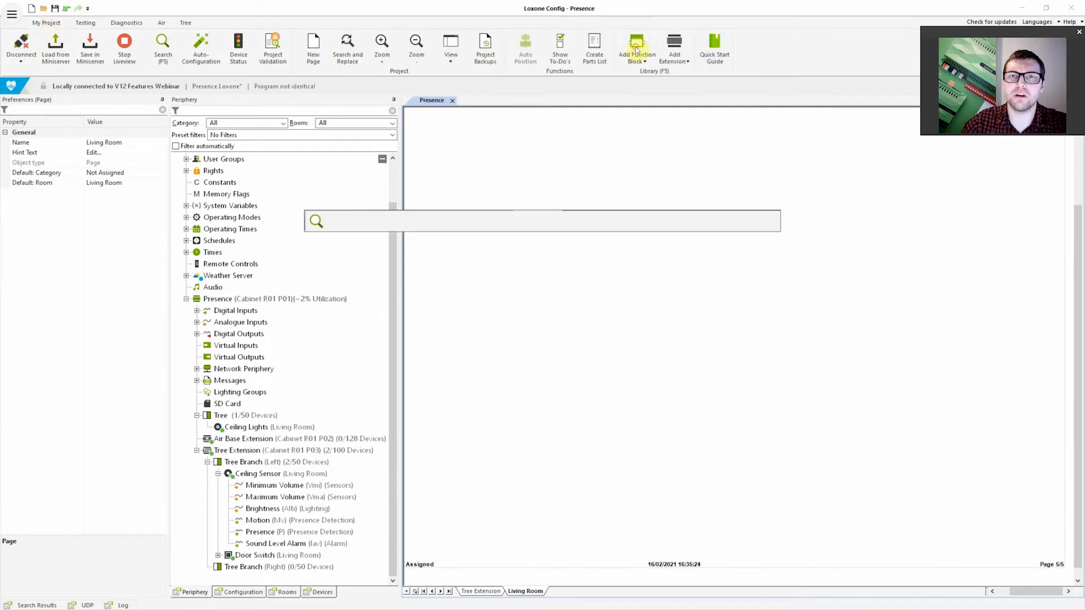
text(lighting)
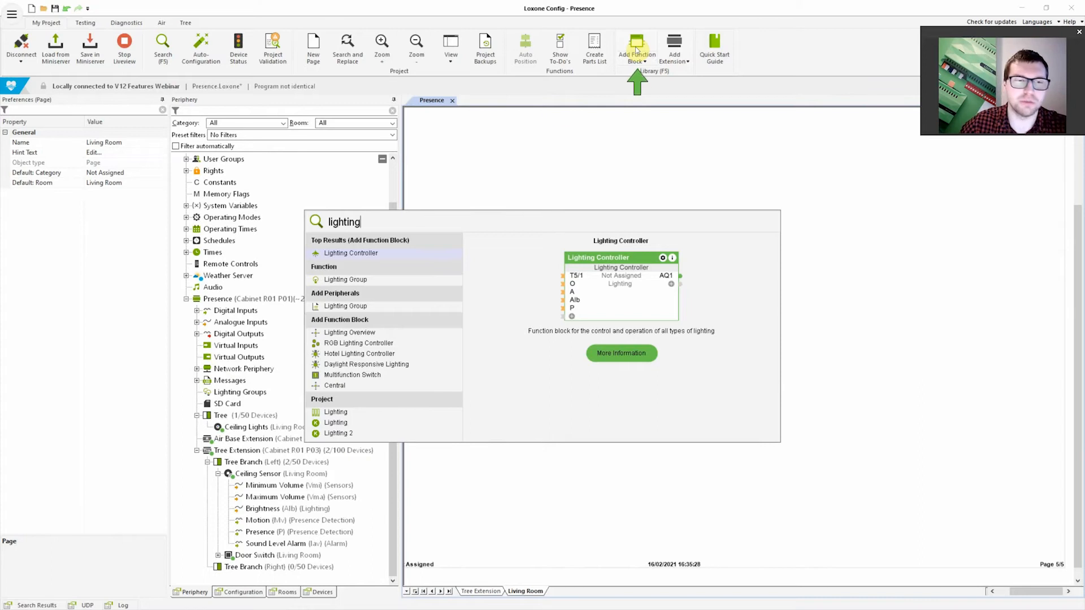
click(359, 255)
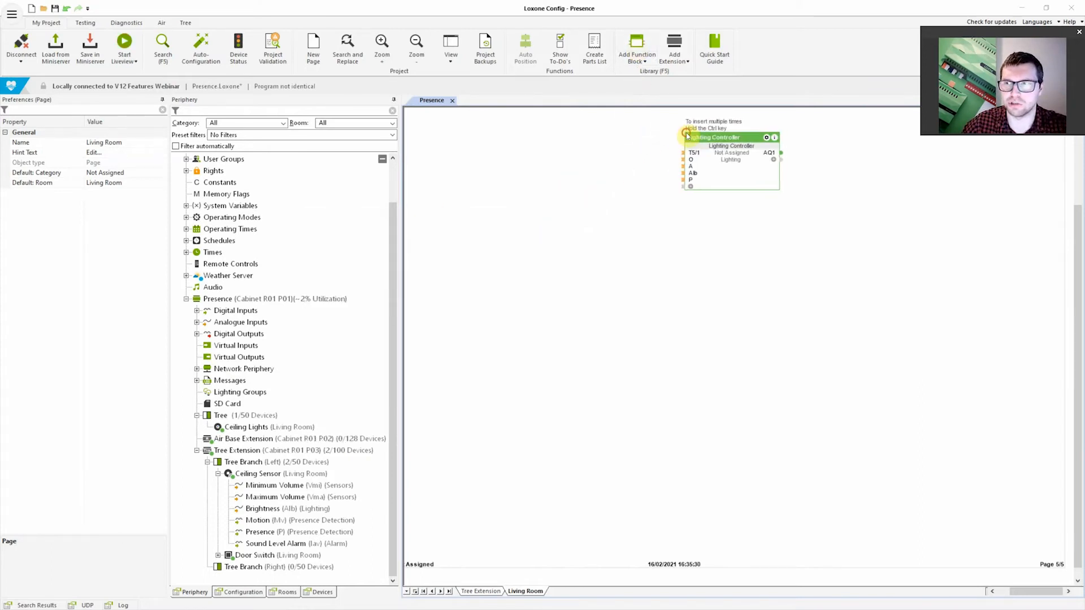
click(686, 136)
scroll(743, 307, up, 6)
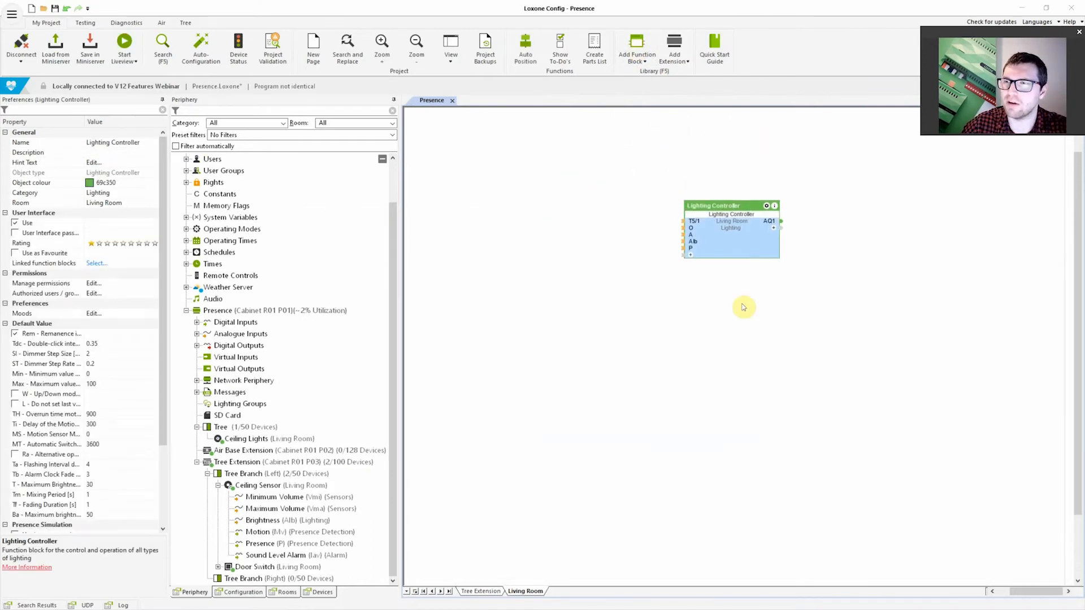
scroll(744, 307, down, 7)
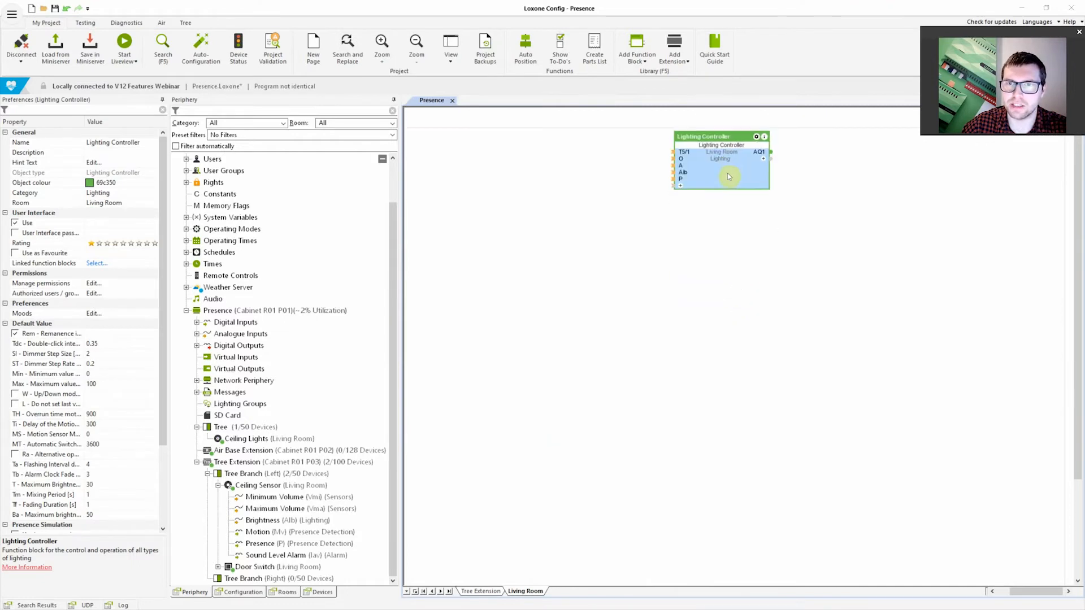
click(722, 264)
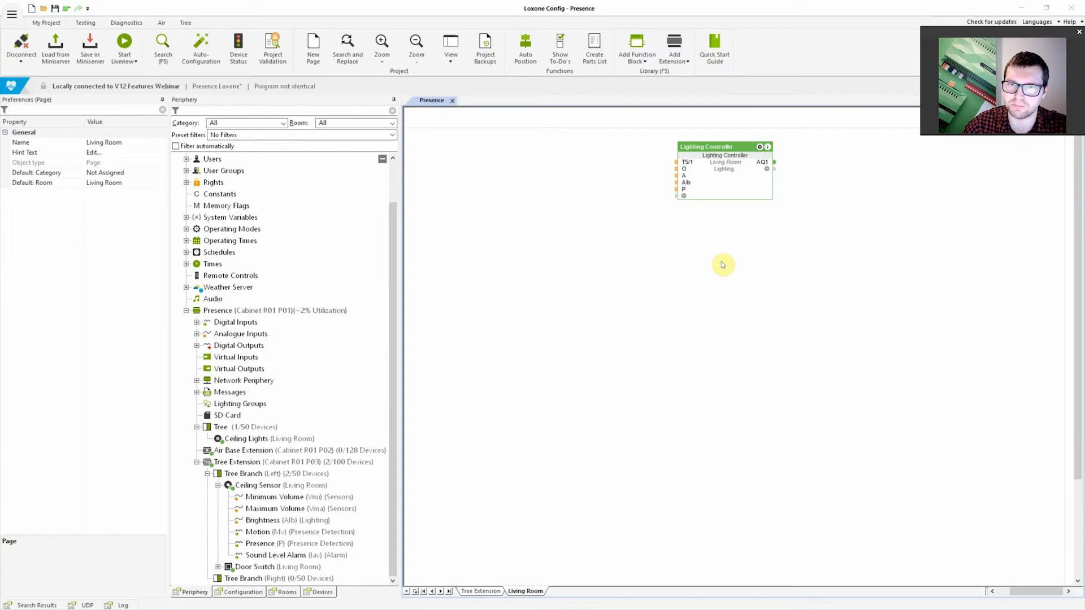
Display the Mv motion input on the Lighting Controller block and compare it with the P presence input
click(685, 196)
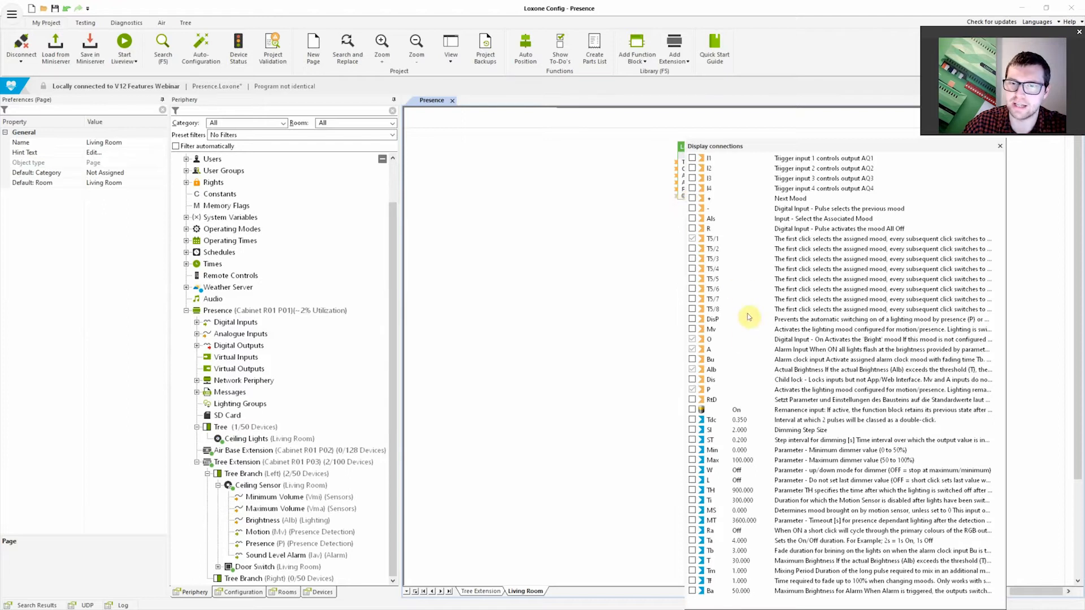
click(612, 316)
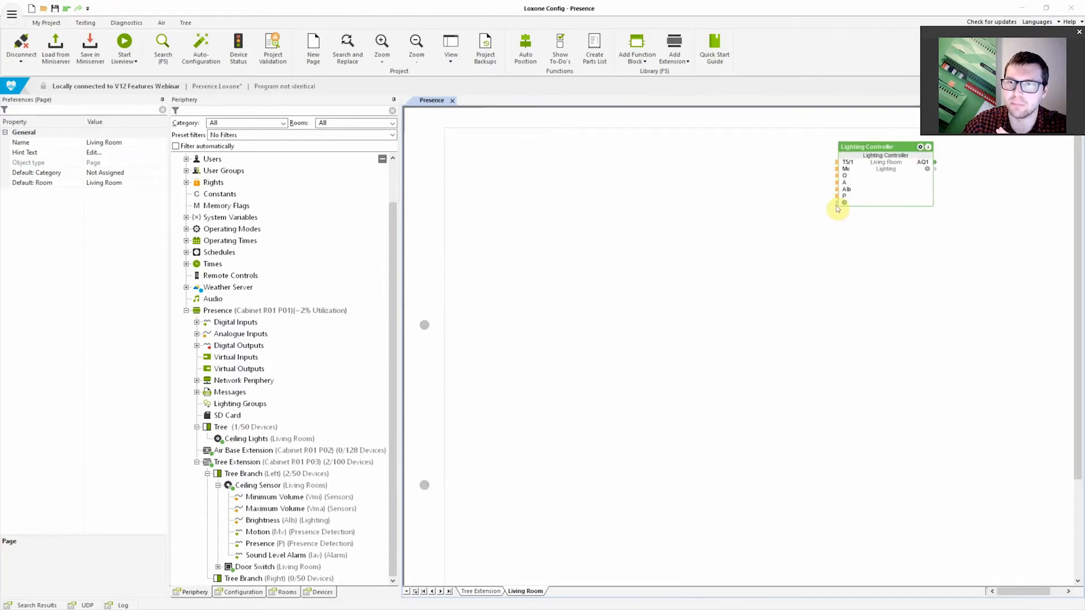
mouse_move(847, 170)
drag(1022, 590, 1033, 590)
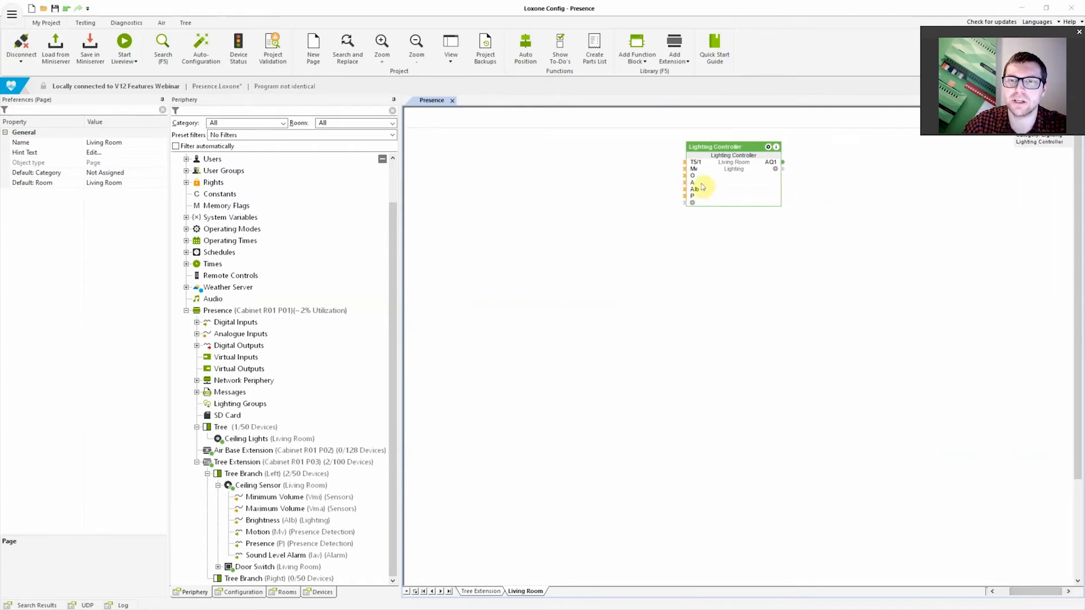
mouse_move(694, 171)
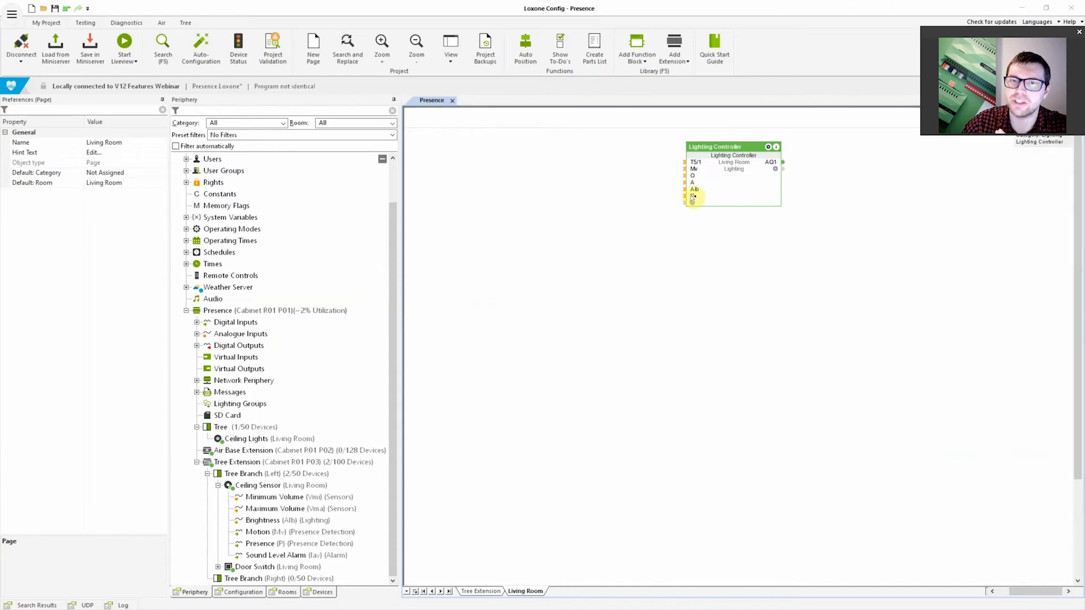
mouse_move(693, 197)
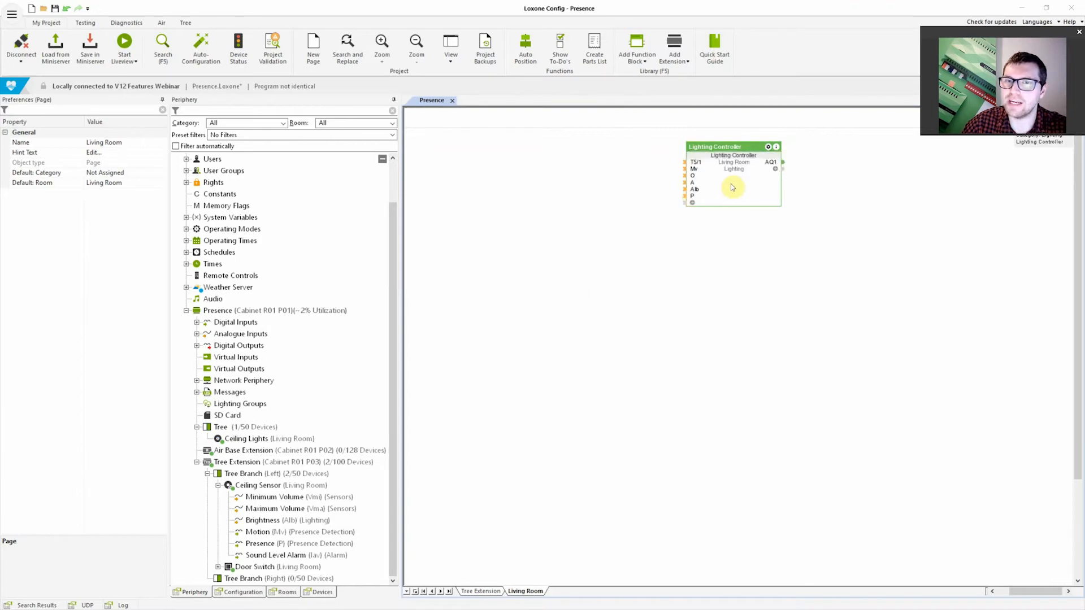
Examine the Lighting Controller's TH overrun time, Ti motion sensor delay and MT automatic switch-off parameters
click(728, 183)
drag(160, 290, 160, 386)
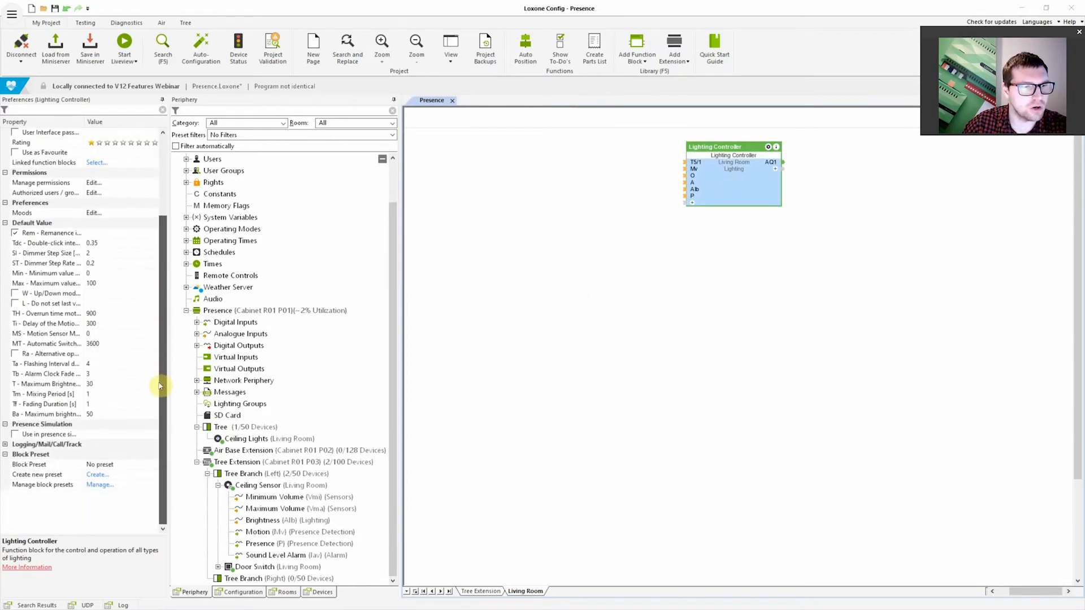
click(54, 314)
click(61, 325)
click(61, 344)
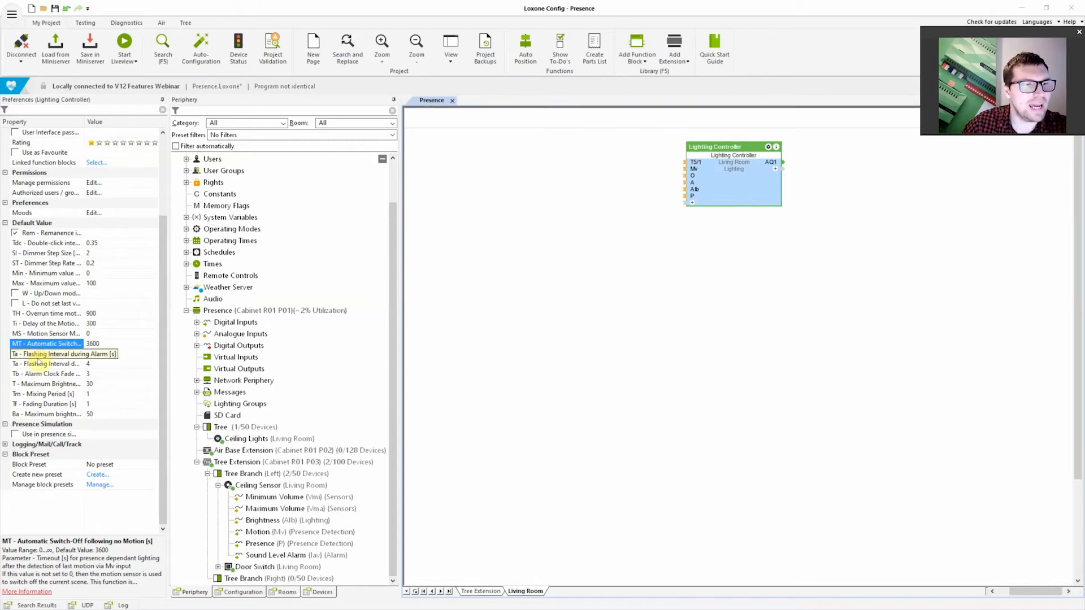
click(39, 314)
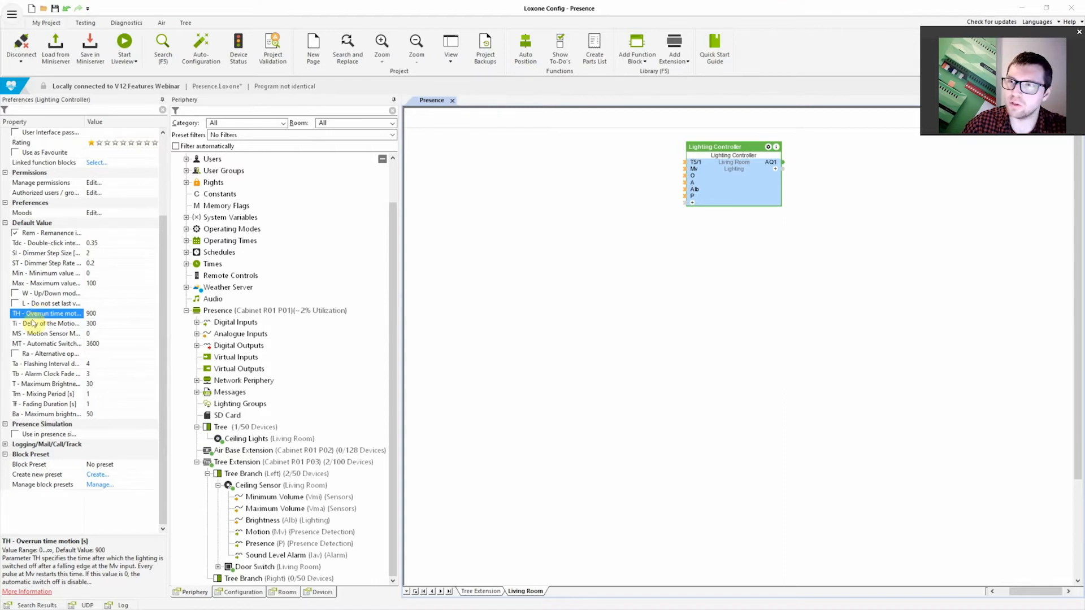
click(108, 314)
drag(107, 313, 76, 313)
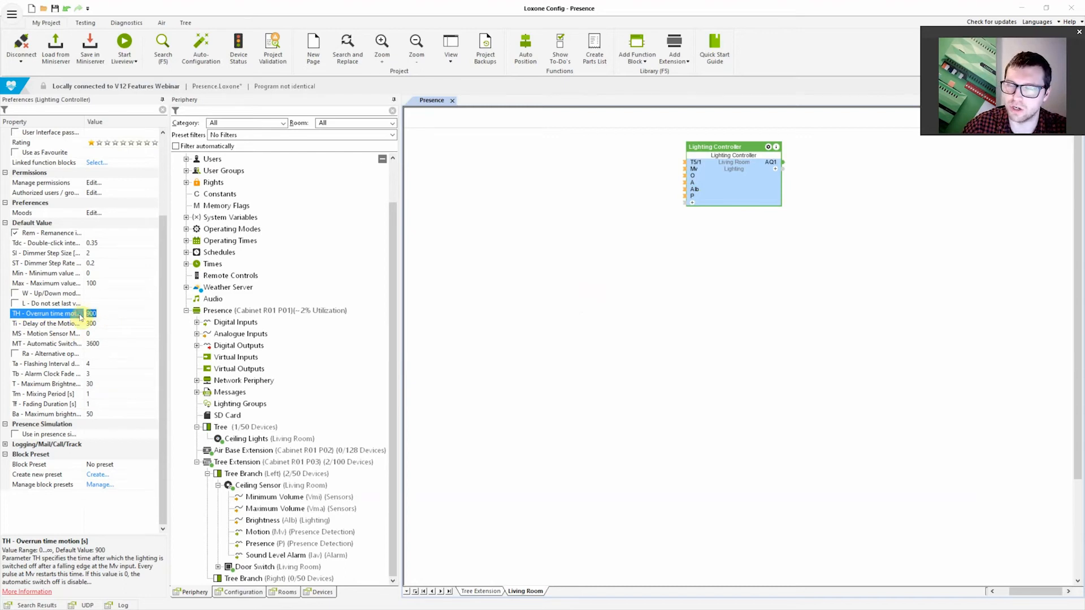
click(67, 316)
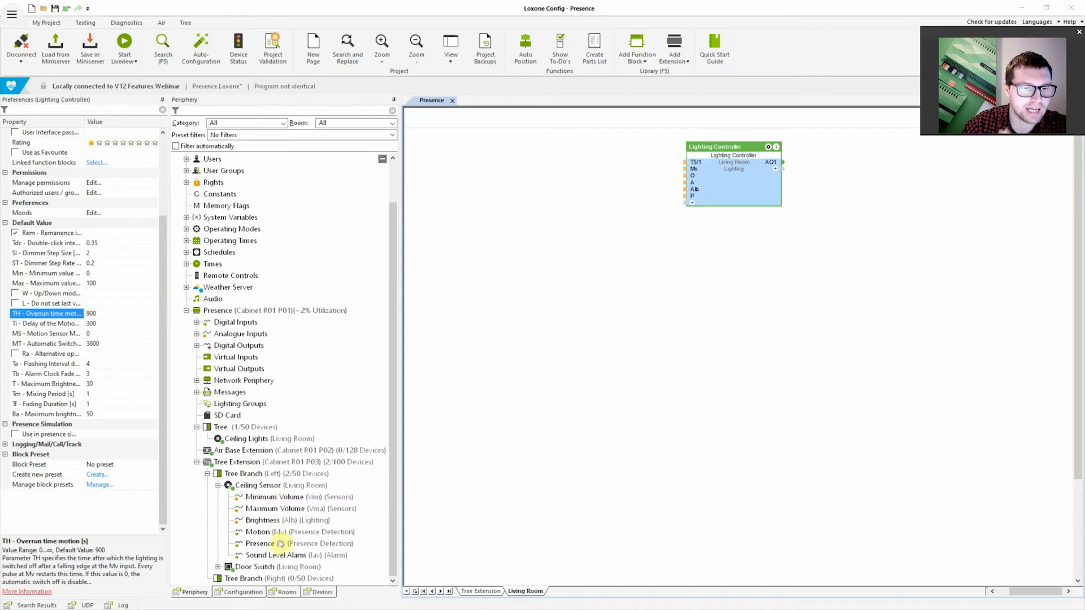
Recheck the presence overrun time setting of the living room Ceiling Sensor
click(254, 488)
click(39, 293)
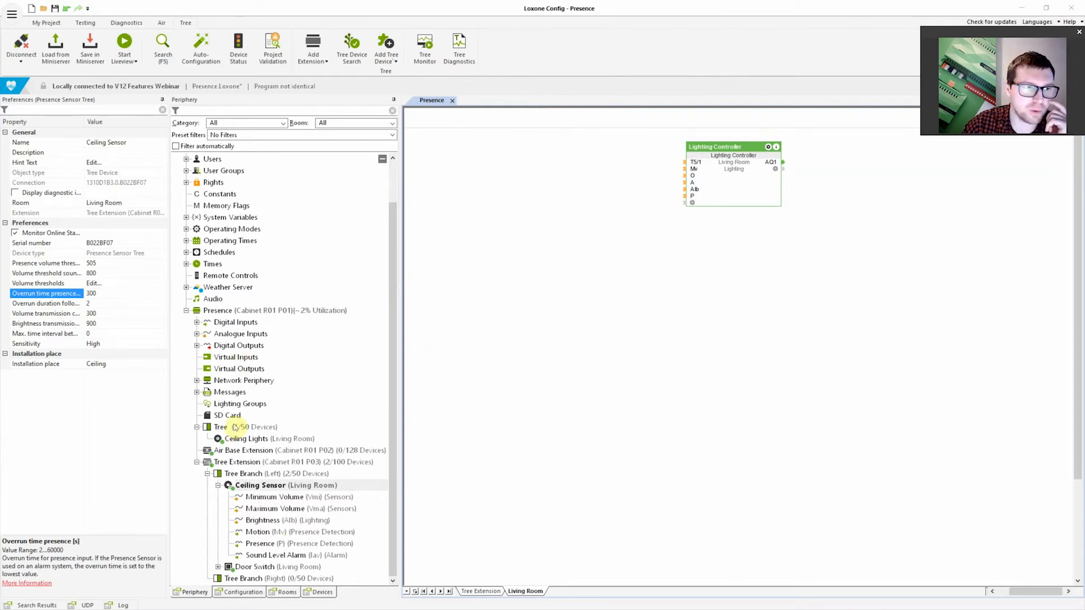
drag(261, 547, 601, 169)
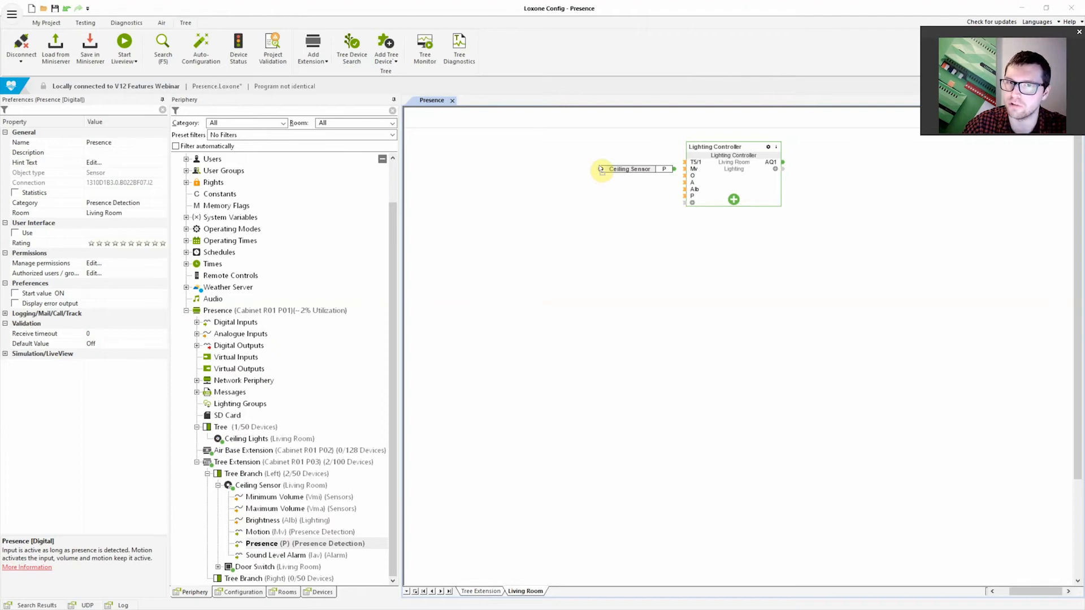
drag(601, 169, 488, 281)
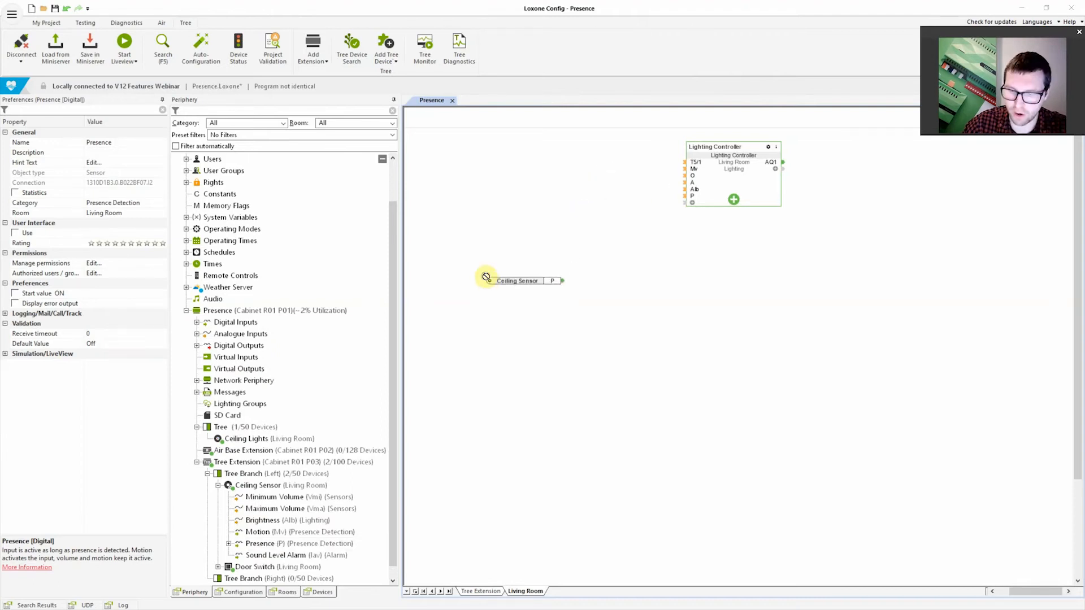
key(Delete)
Read the Lighting Controller's TH motion overrun time description and relate it to the block's P presence input
click(740, 180)
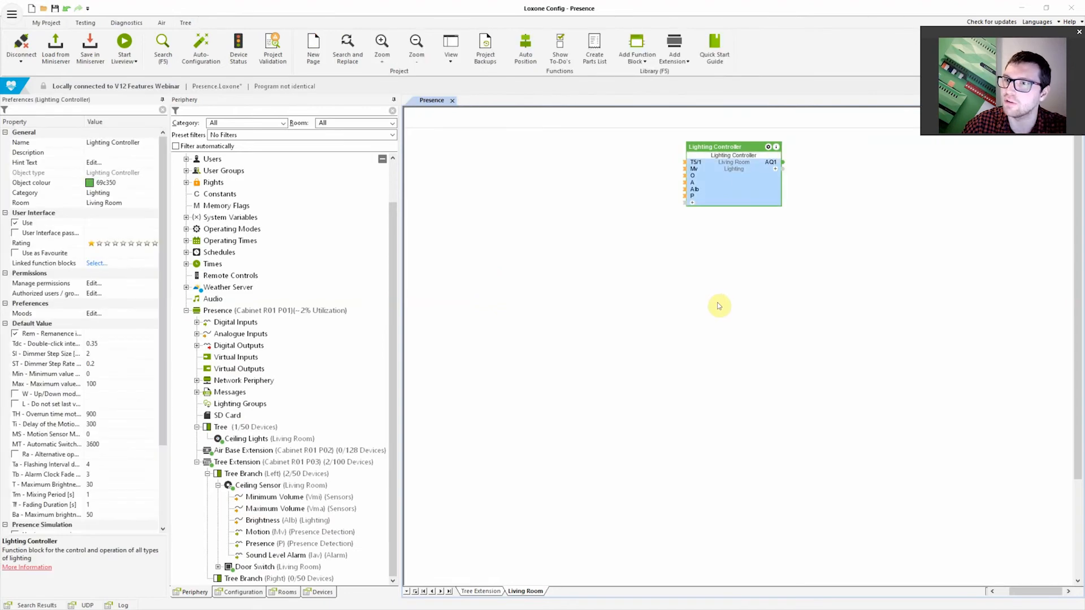
scroll(83, 432, down, 3)
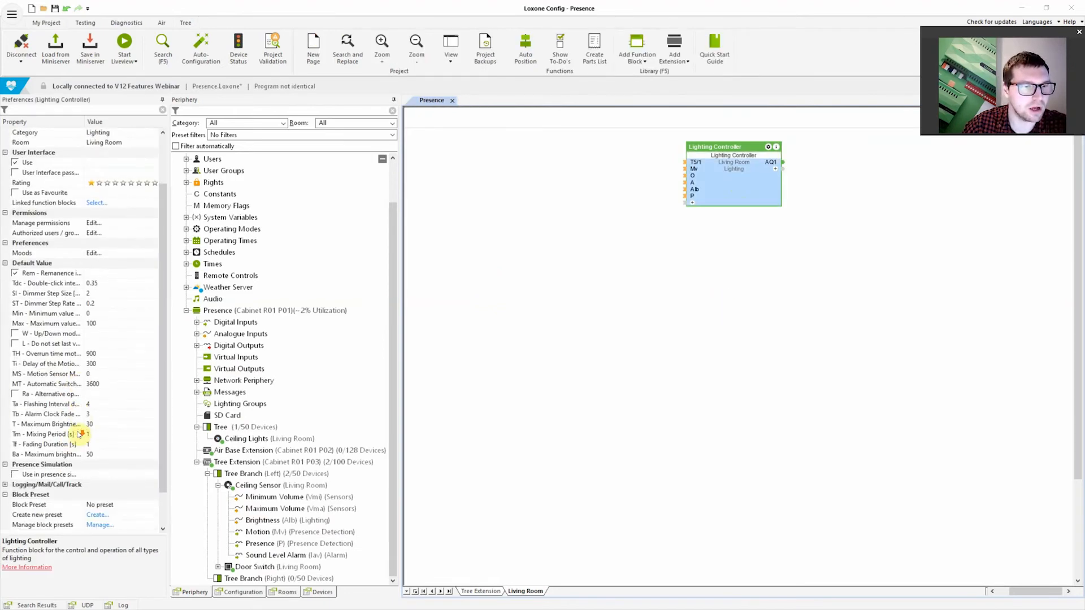
click(50, 325)
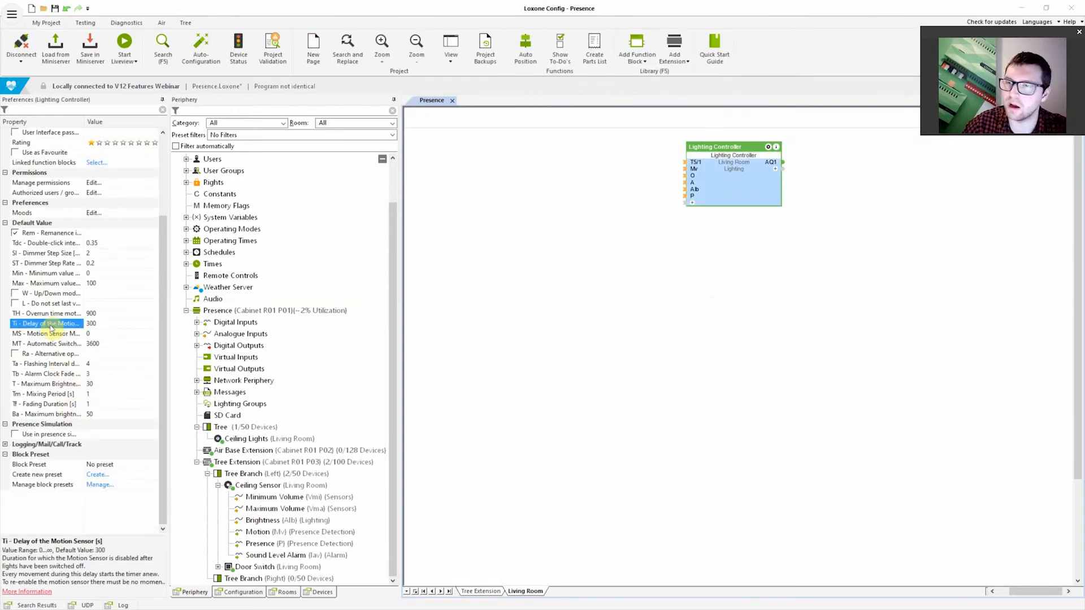
click(73, 315)
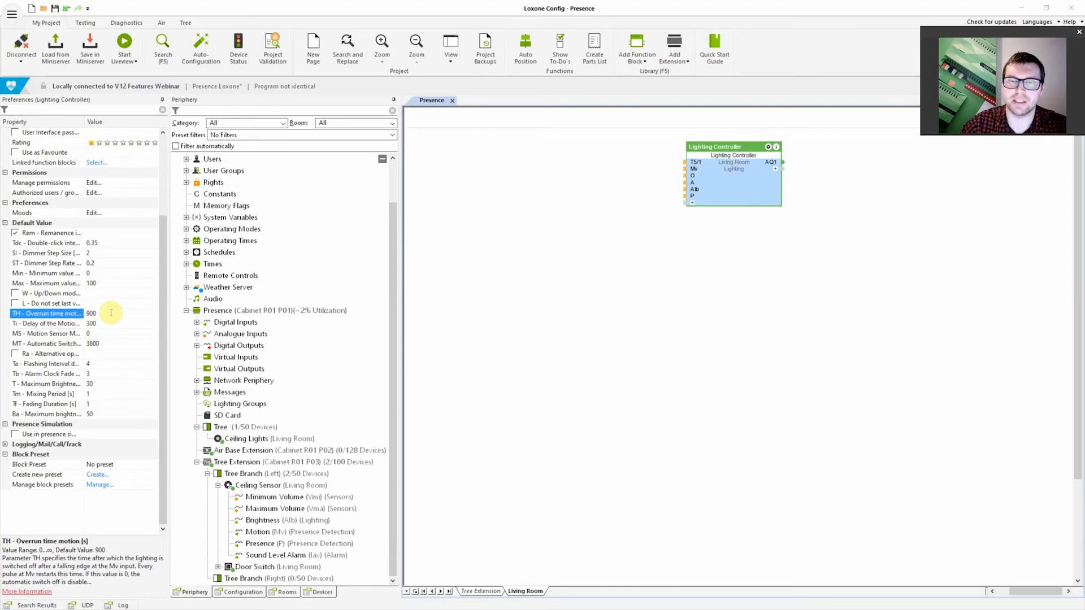
click(108, 313)
click(57, 312)
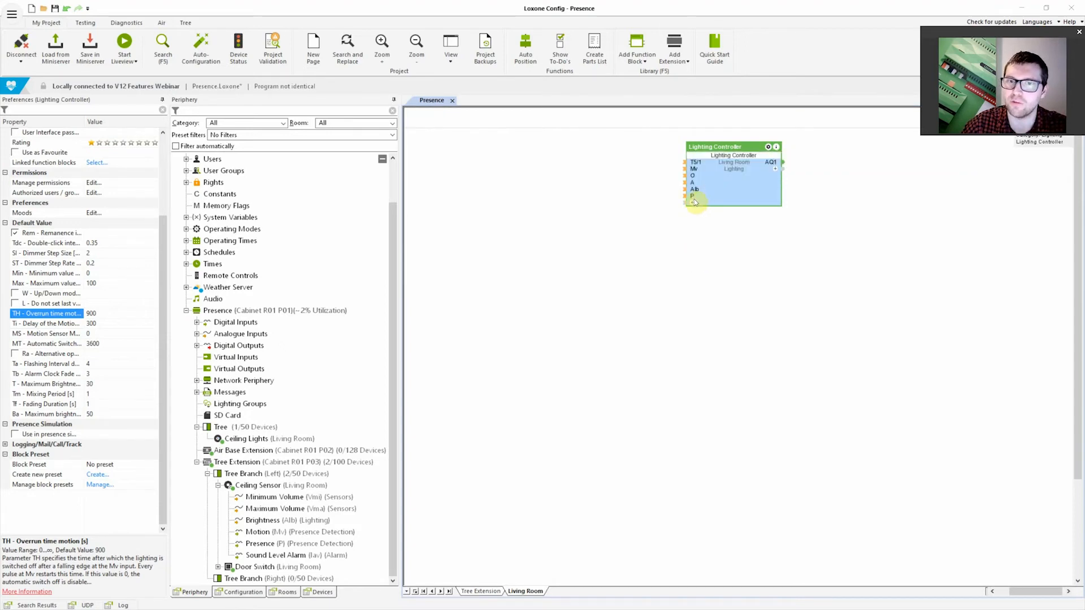
mouse_move(692, 197)
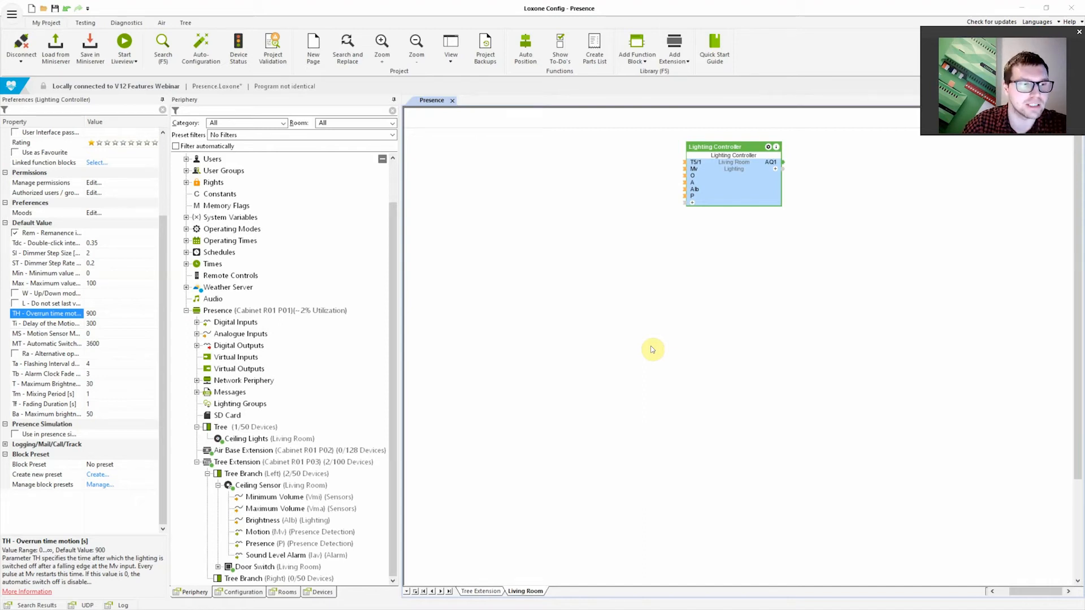
Examine the Lighting Controller's Ti motion sensor delay parameter in relation to the Mv motion input
click(42, 325)
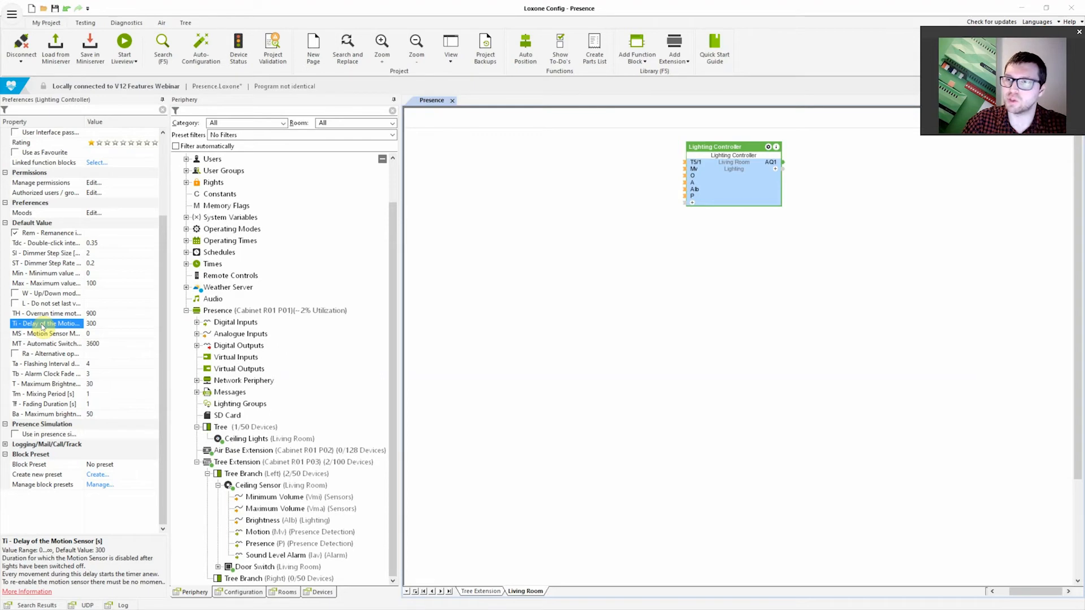
click(72, 326)
click(72, 326)
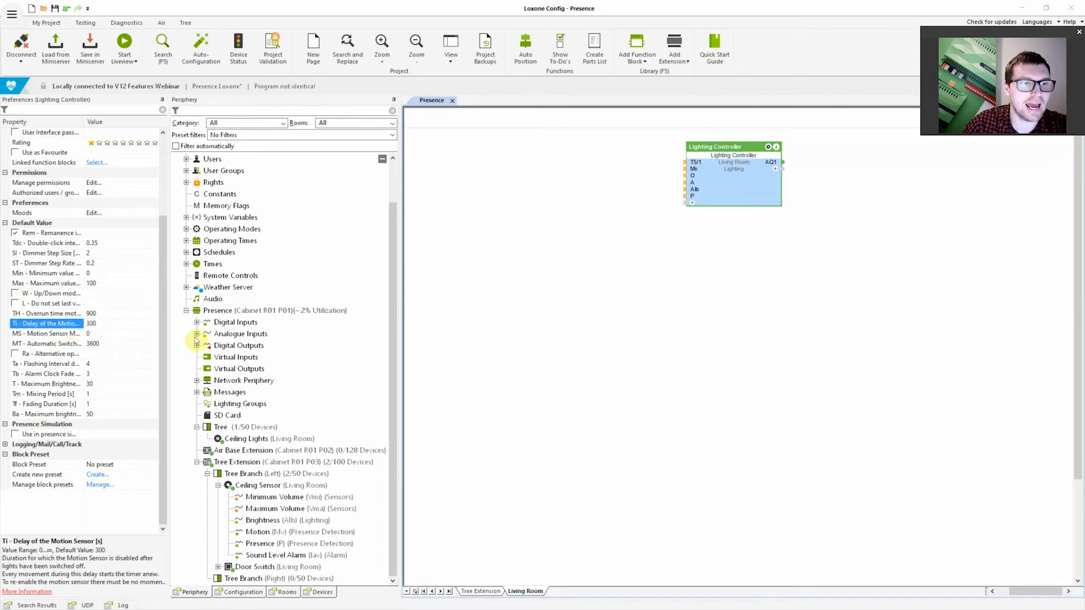
click(97, 323)
click(70, 332)
click(66, 326)
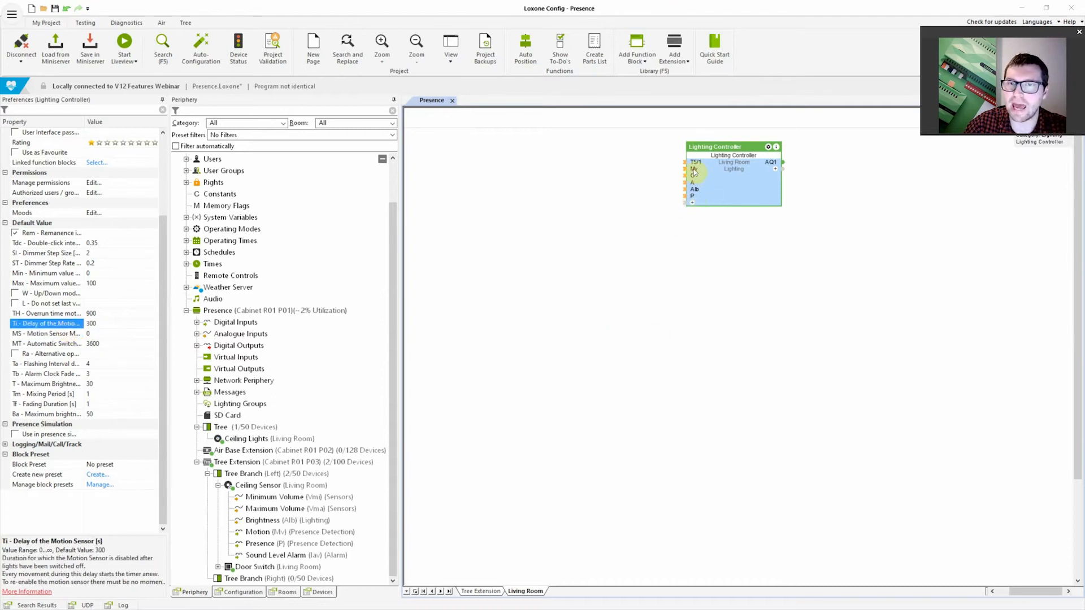
mouse_move(694, 173)
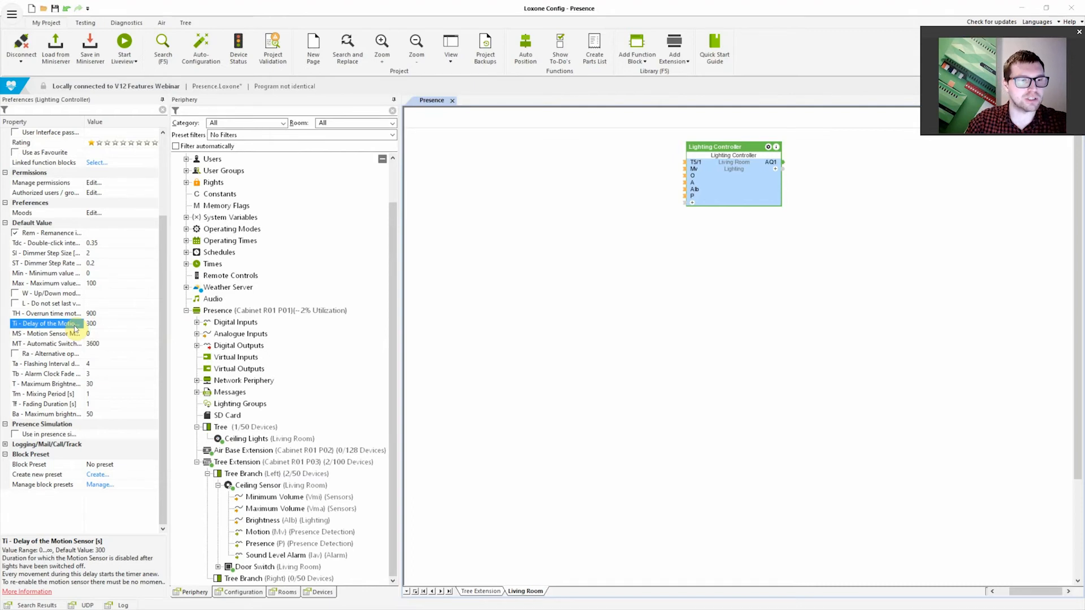
Read the Lighting Controller's MT automatic switch-off description and compare it with the TH and Ti parameters
click(62, 344)
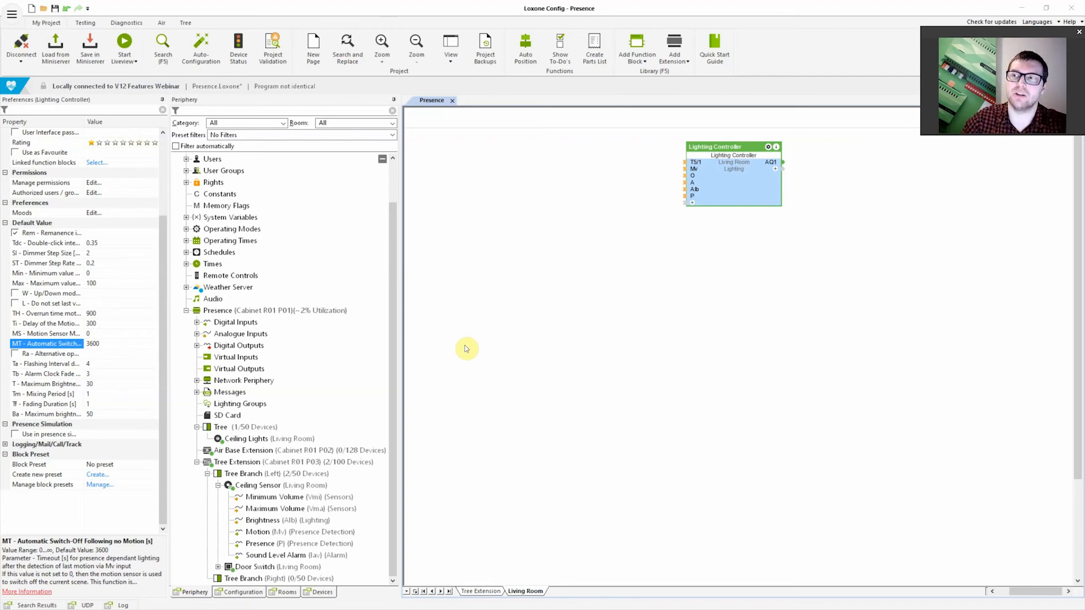
click(107, 344)
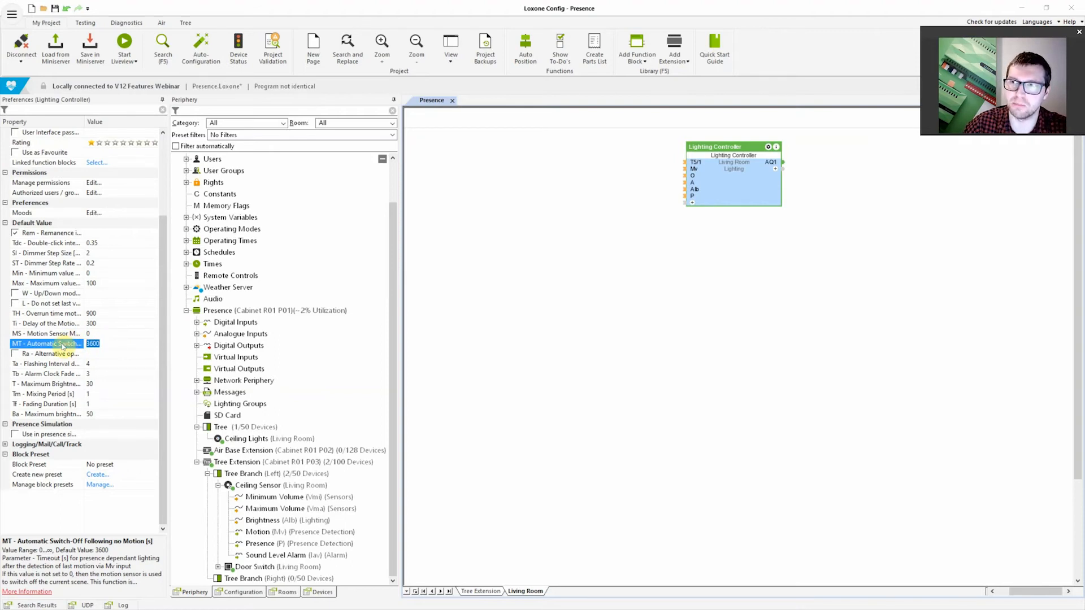
click(43, 314)
click(45, 324)
click(46, 343)
click(43, 315)
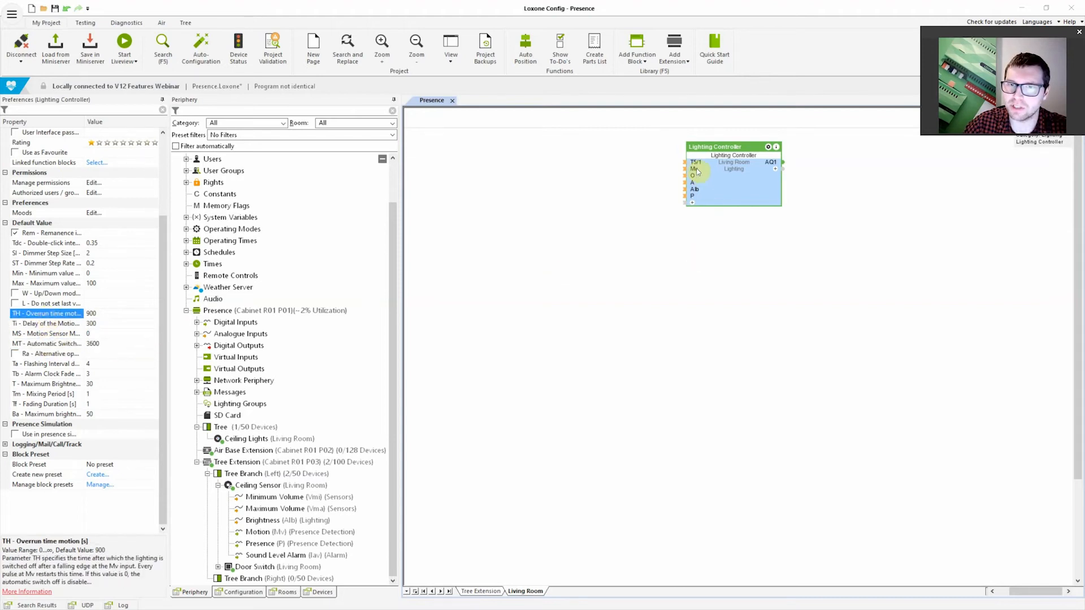
click(70, 325)
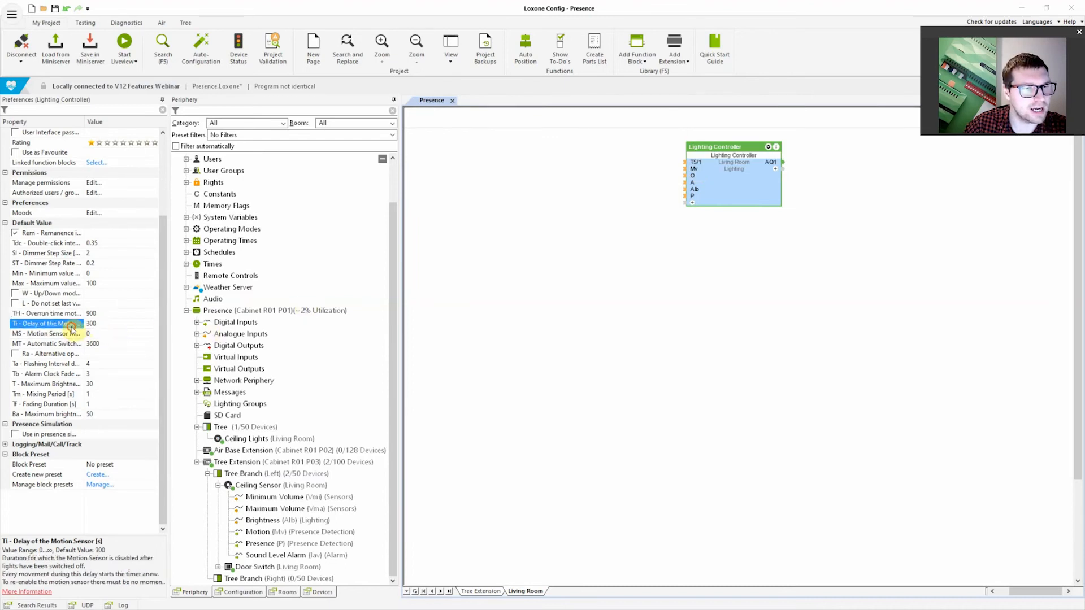
click(48, 345)
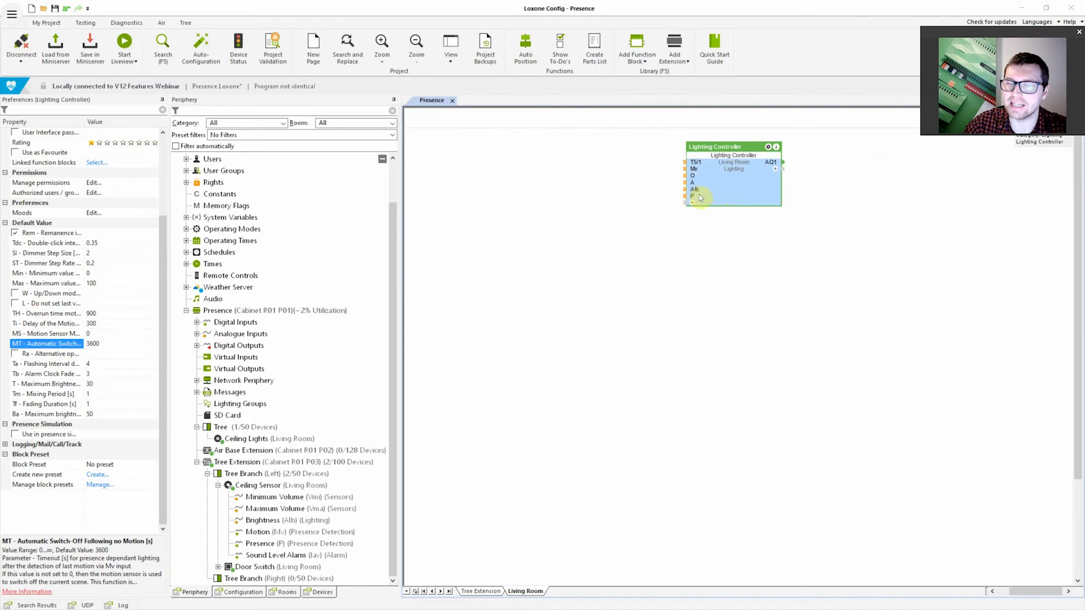
click(744, 313)
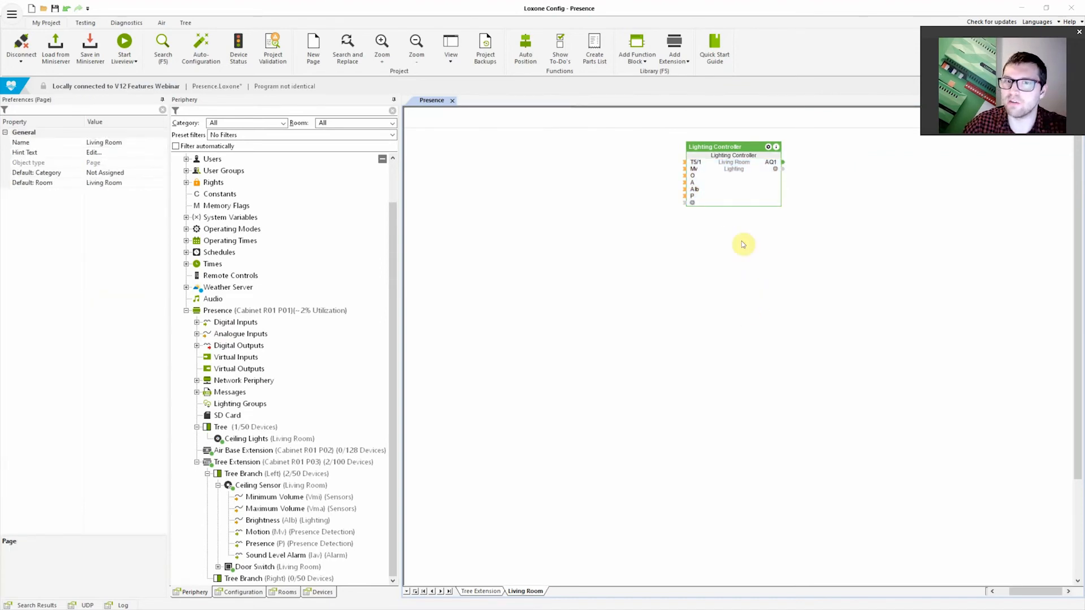
Connect the Ceiling Sensor's Presence signal to the P input of the Lighting Controller
mouse_move(693, 198)
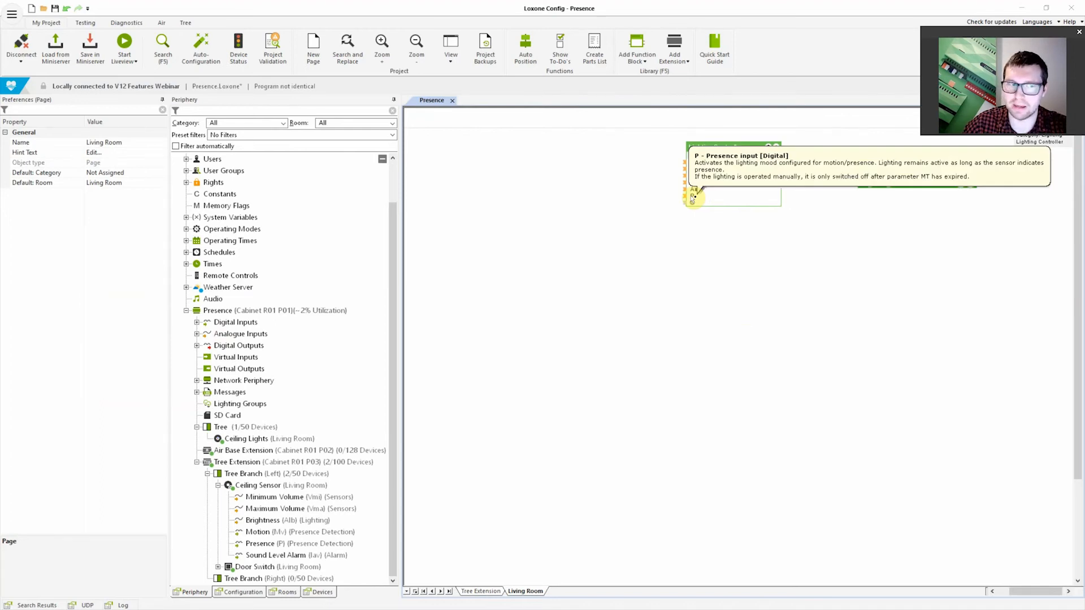
drag(261, 544, 619, 190)
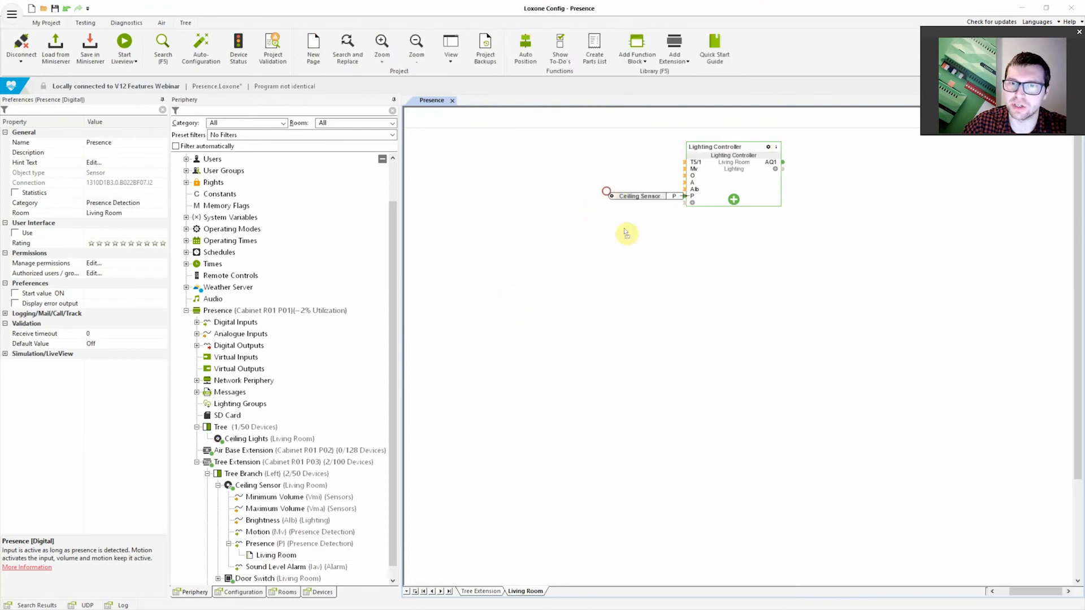
click(676, 322)
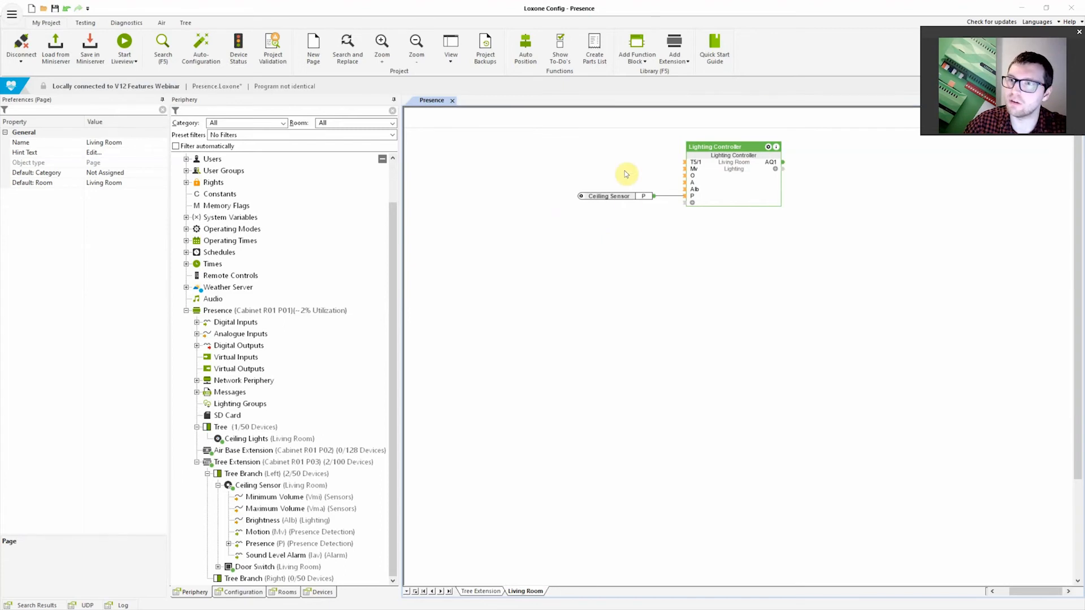
click(738, 172)
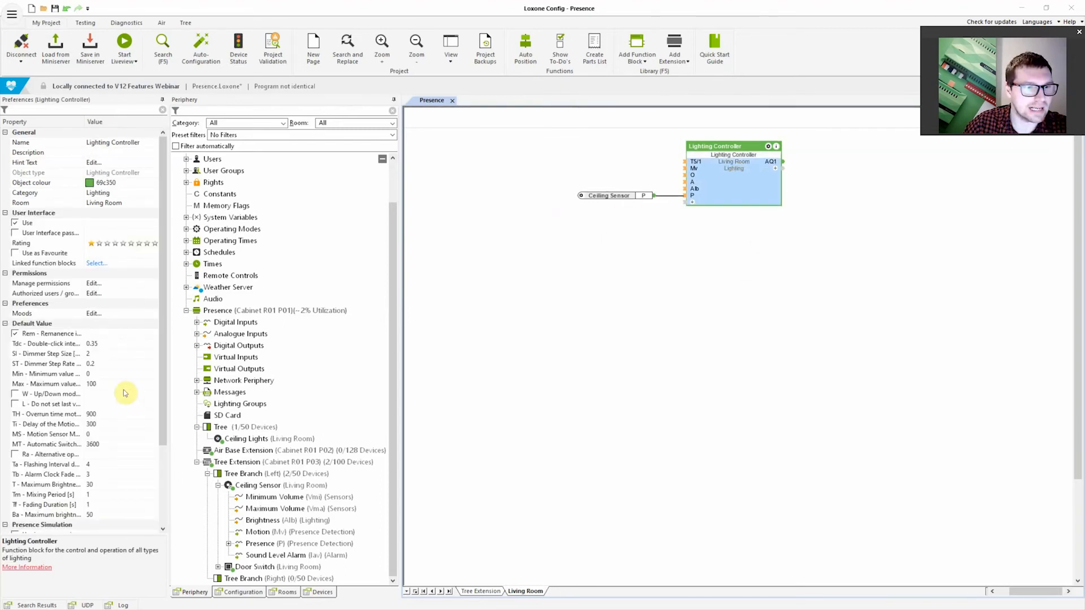
click(564, 401)
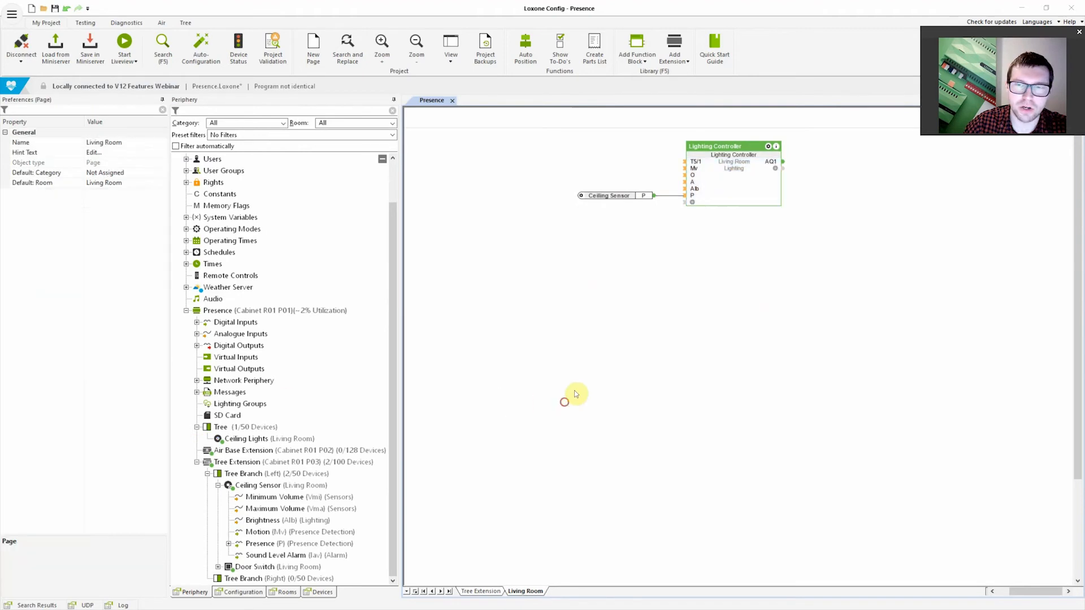
Compare the Ceiling Sensor's presence overrun time with its motion overrun duration
click(252, 487)
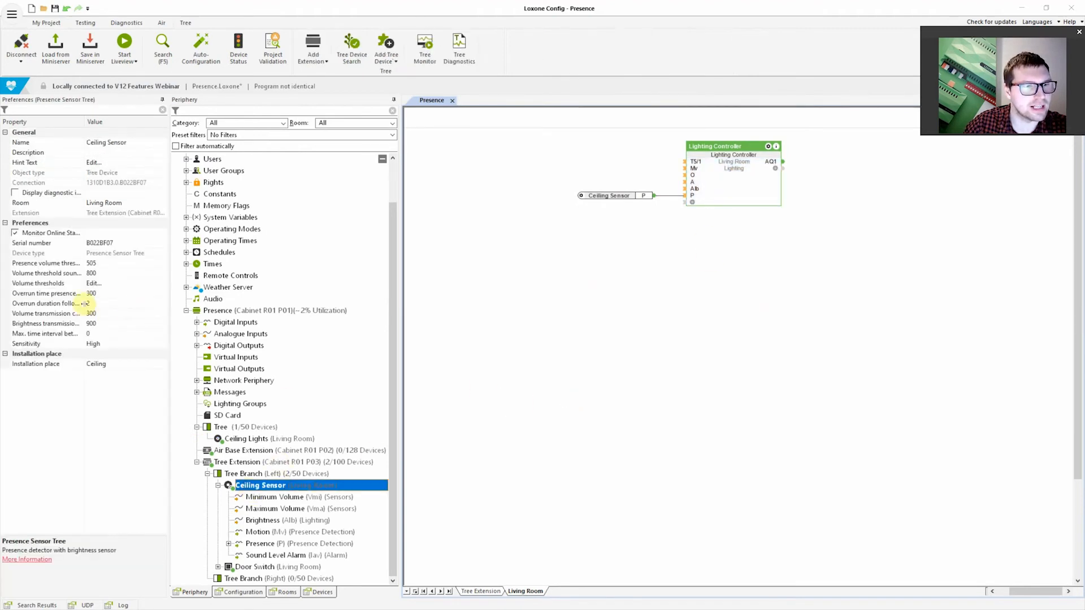
click(54, 293)
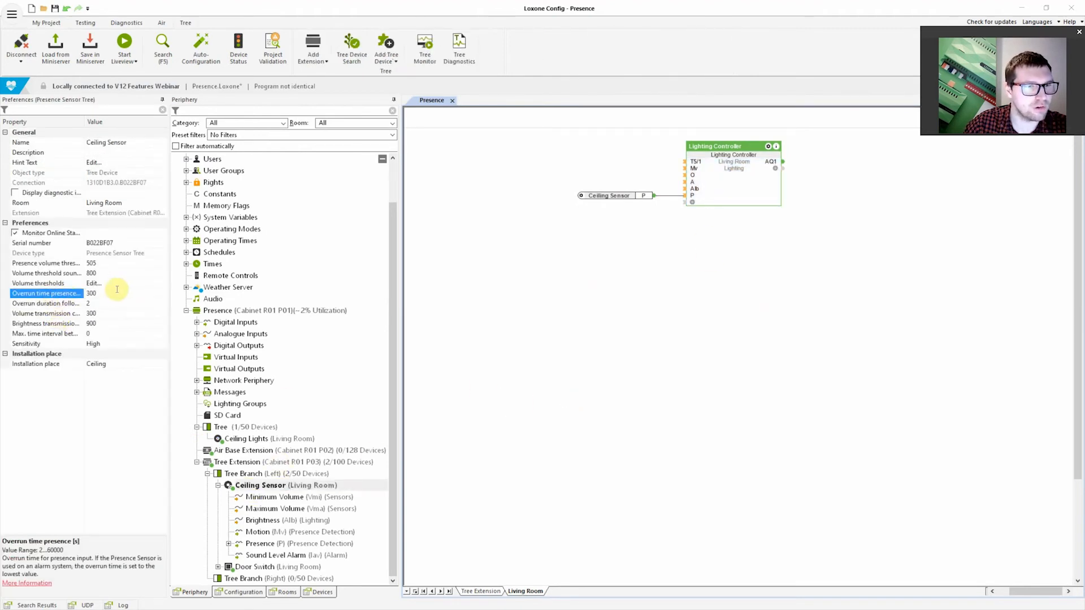
click(49, 304)
click(49, 294)
click(51, 303)
click(51, 295)
click(52, 303)
click(56, 294)
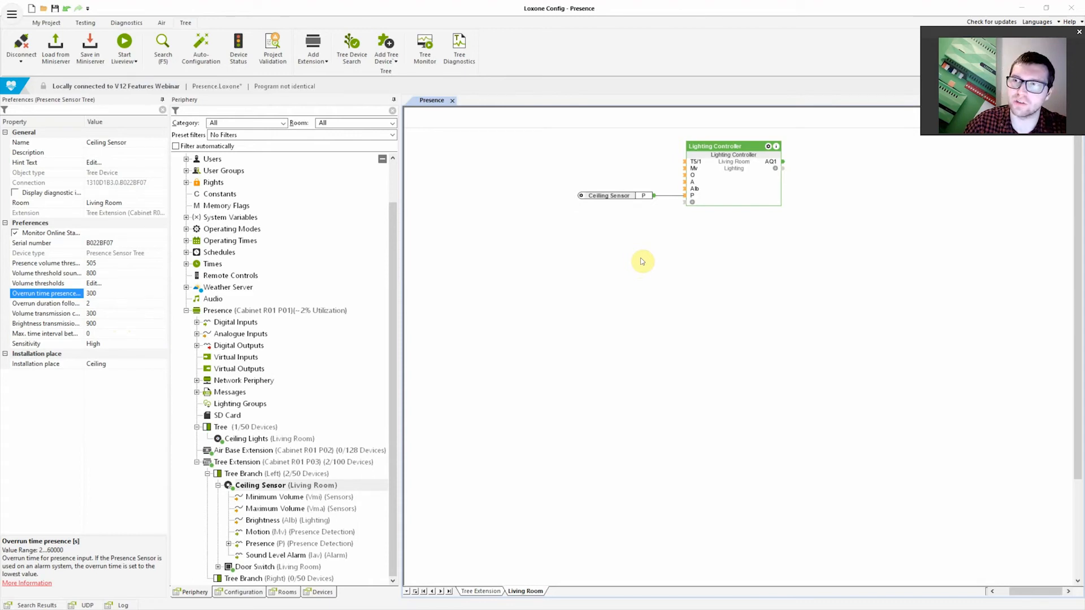
Delete the Ceiling Sensor presence reference connected to the Lighting Controller
click(629, 197)
key(Delete)
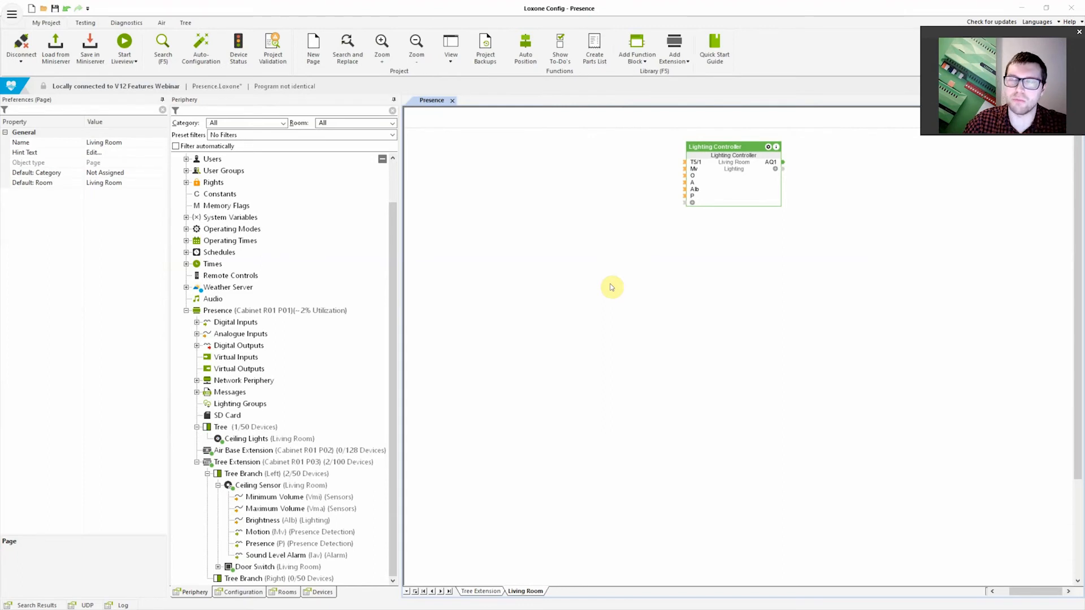
Add a Presence function block directly below the Lighting Controller on the Living Room page
click(645, 38)
key(BackSpace)
text(presen)
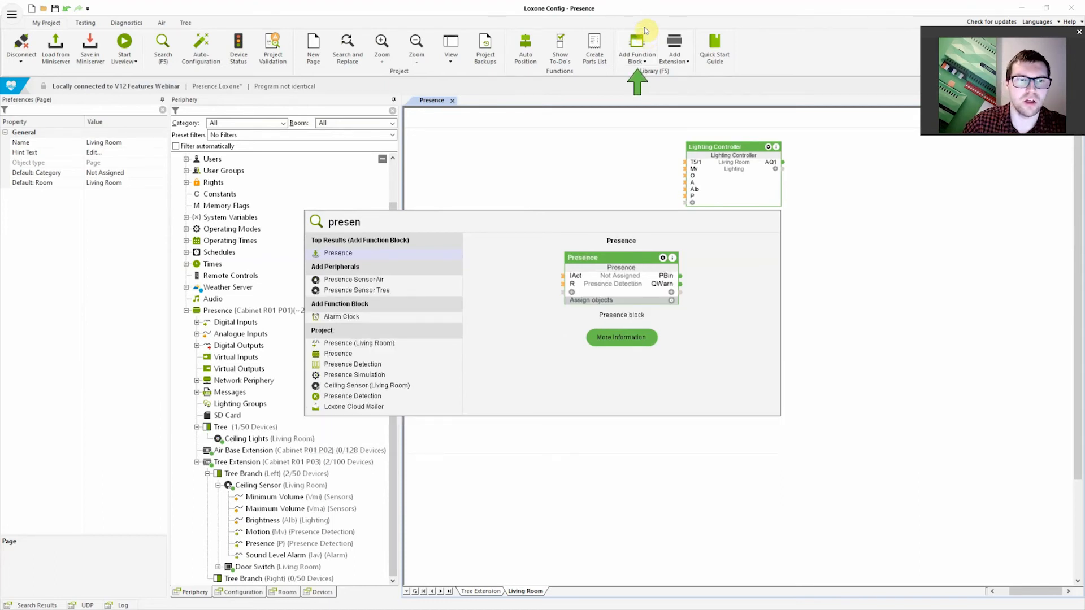
click(335, 252)
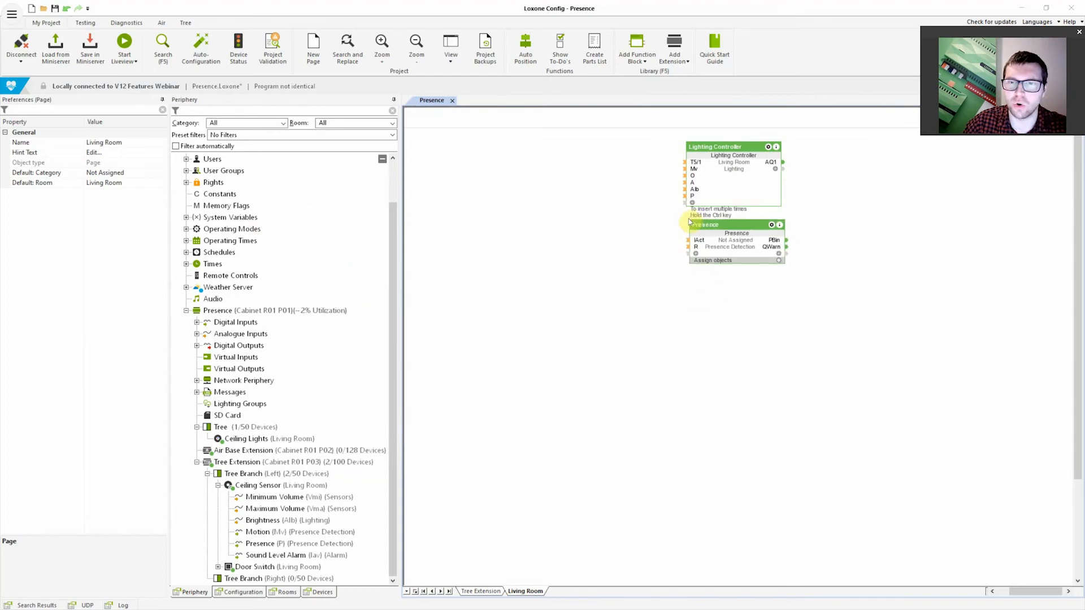
click(687, 216)
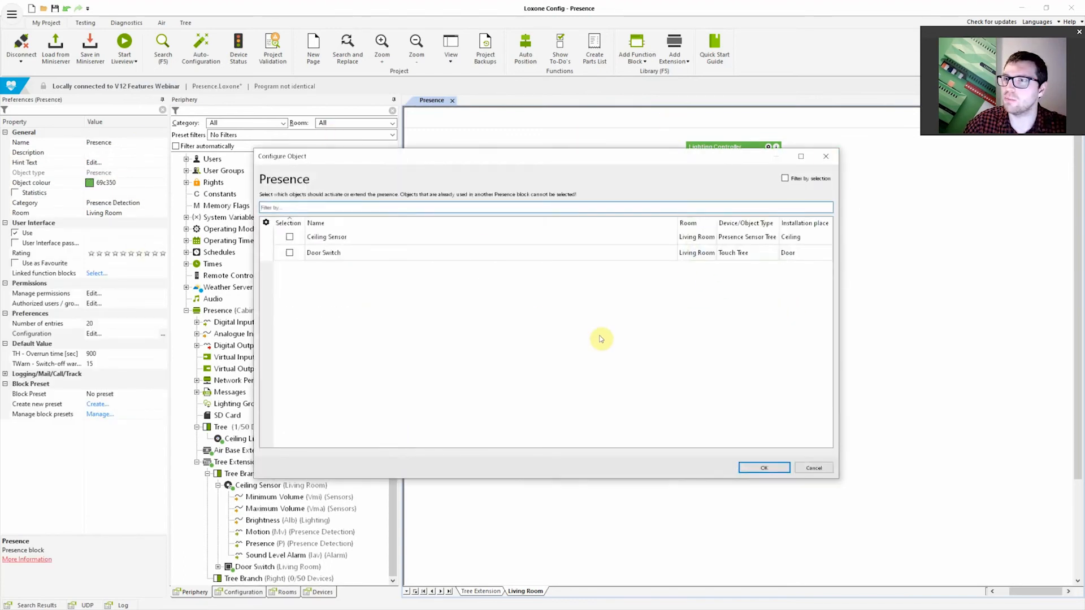
Assign the Ceiling Sensor as the object that activates or extends presence in the Presence block
drag(631, 272, 614, 279)
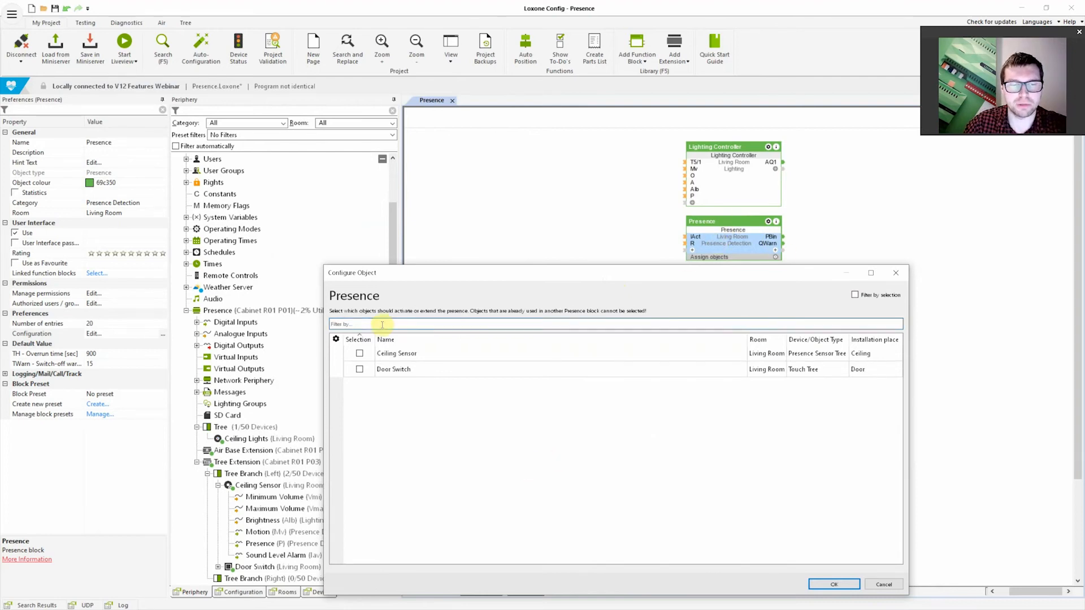
click(406, 357)
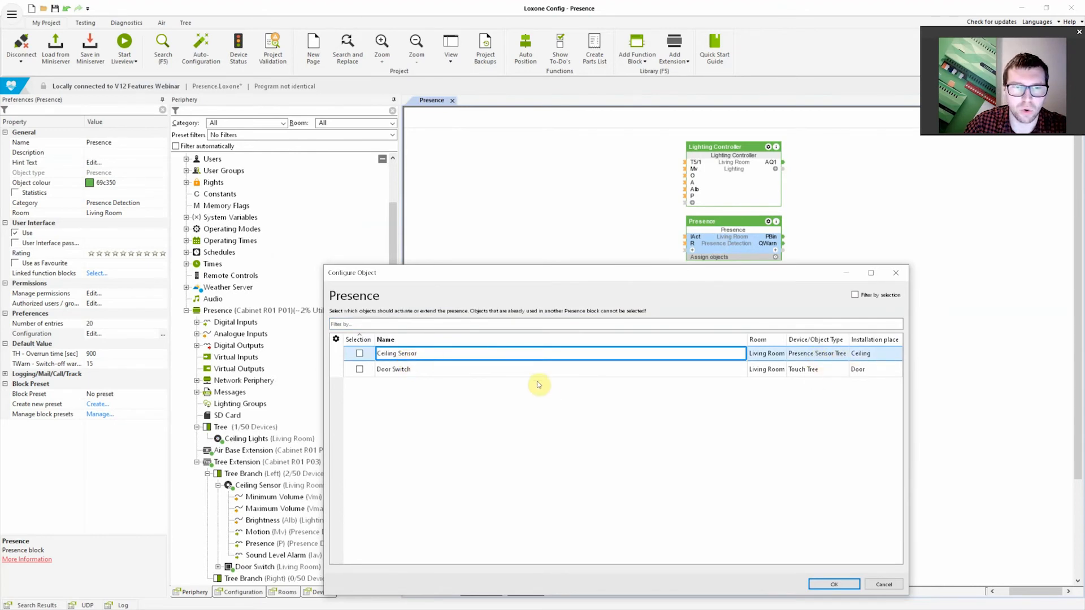
click(817, 372)
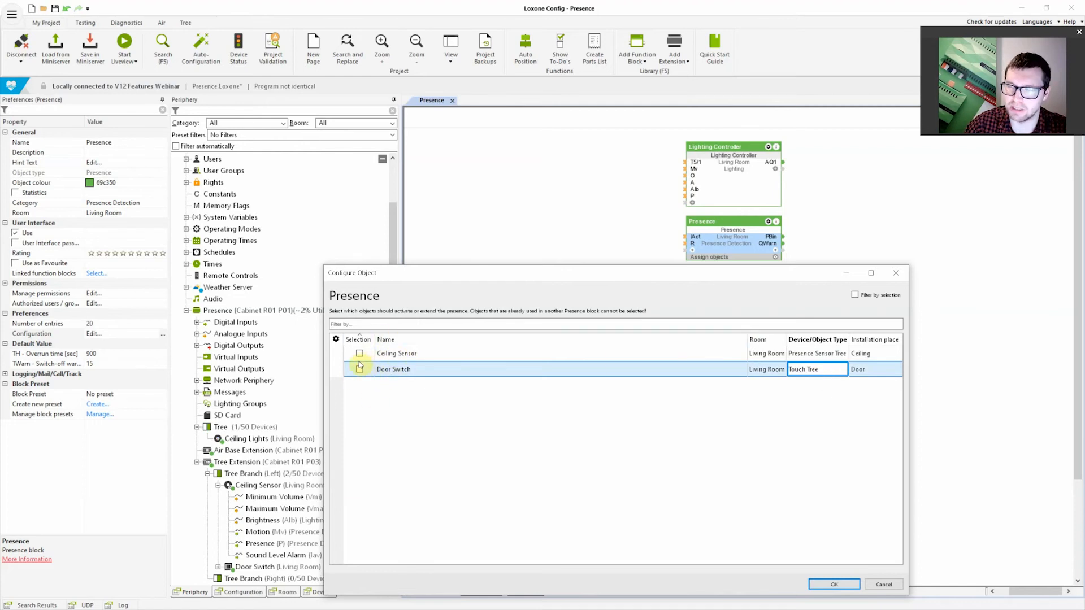
click(398, 354)
click(360, 354)
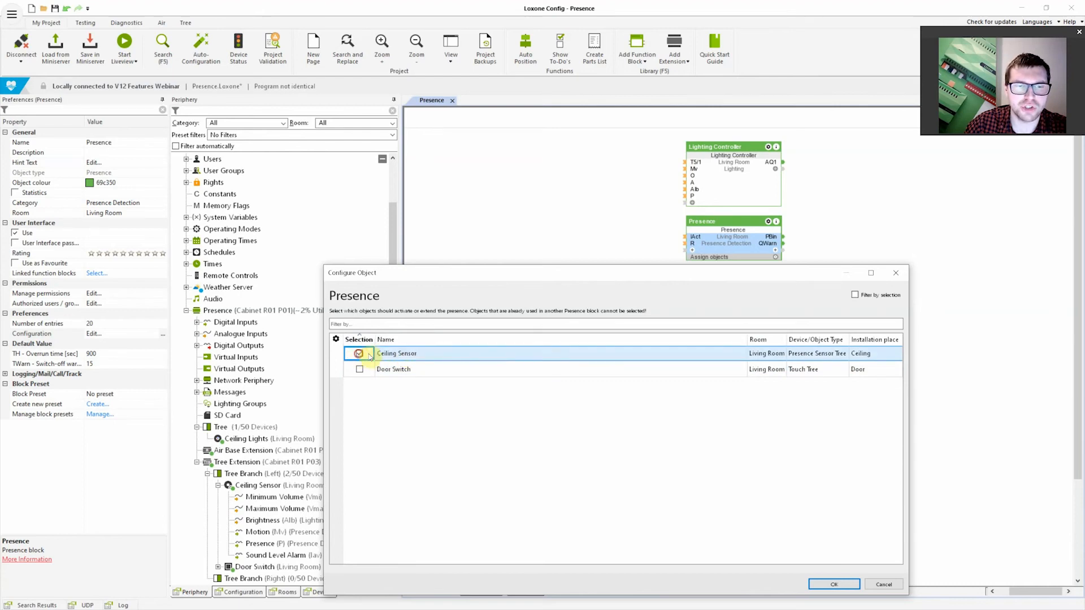
click(832, 584)
Connect the Presence block's PBin output to the Lighting Controller's P input, and line the block up level with that input
drag(726, 254, 567, 242)
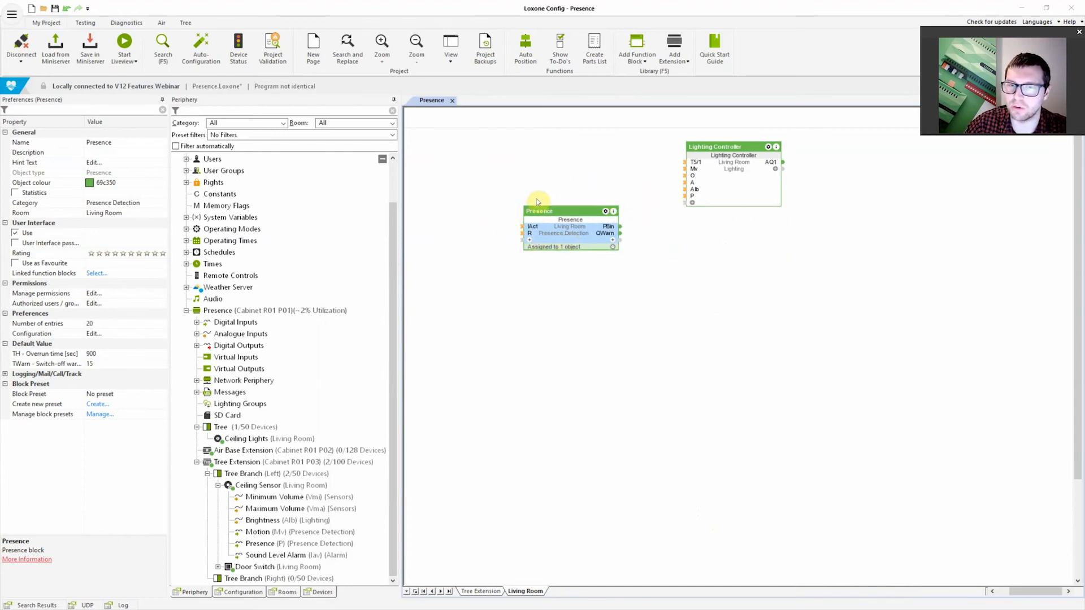
mouse_move(580, 236)
mouse_down()
mouse_move(547, 212)
mouse_move(665, 211)
mouse_move(684, 197)
mouse_up()
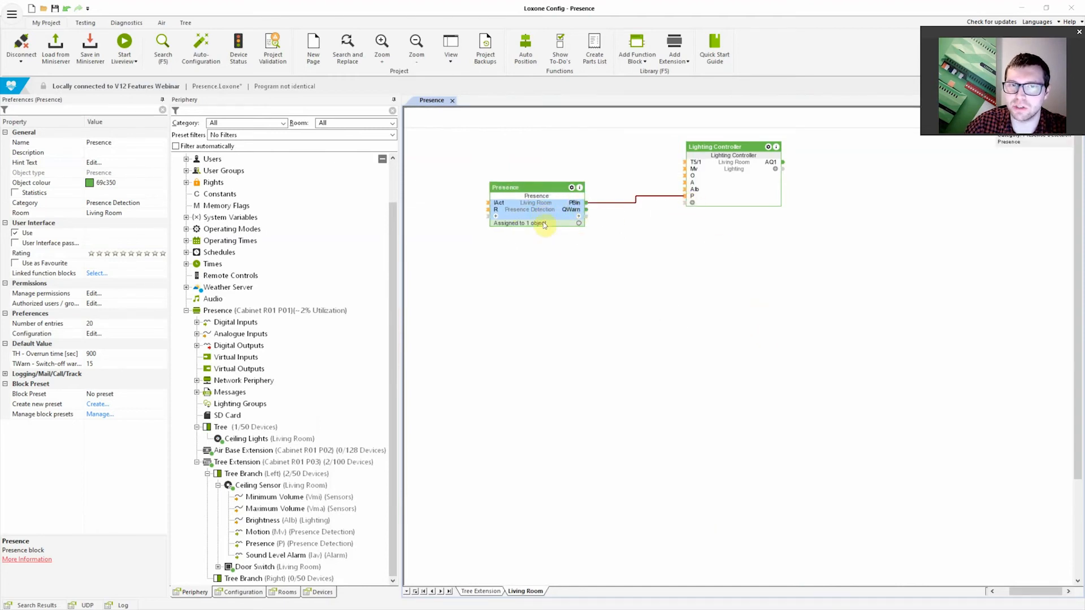
drag(542, 217, 546, 210)
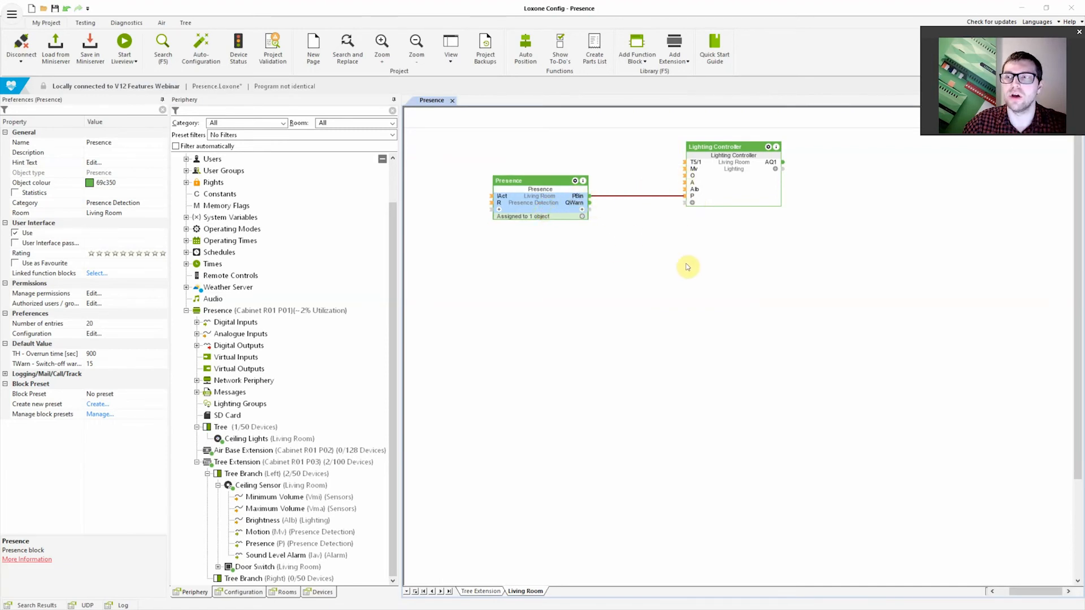
Check the Lighting Controller's motion overrun time, and set the Presence block's overrun time to 600 seconds
click(743, 187)
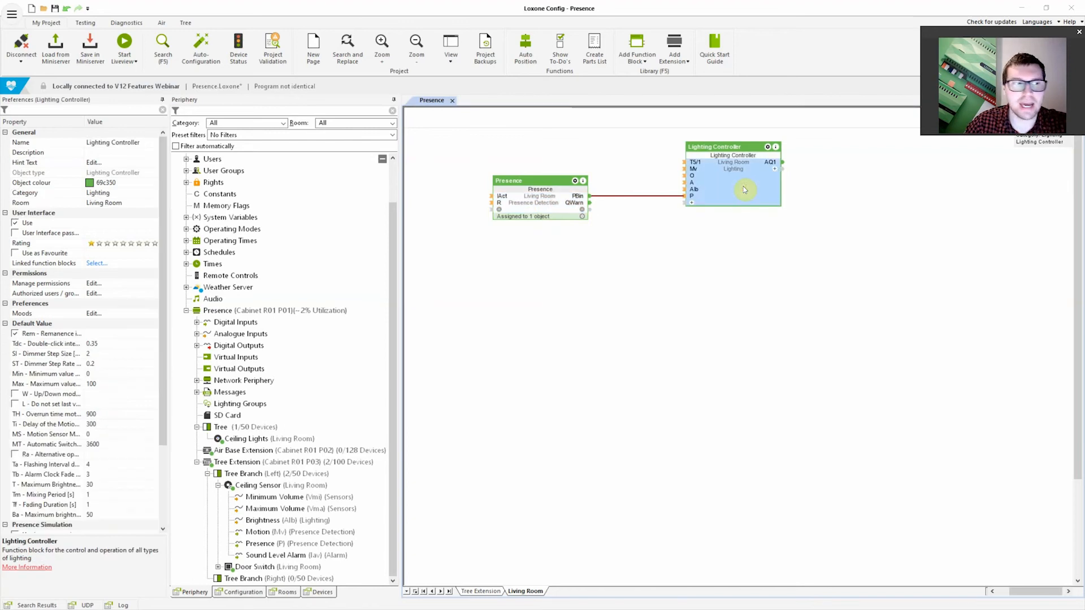
click(48, 416)
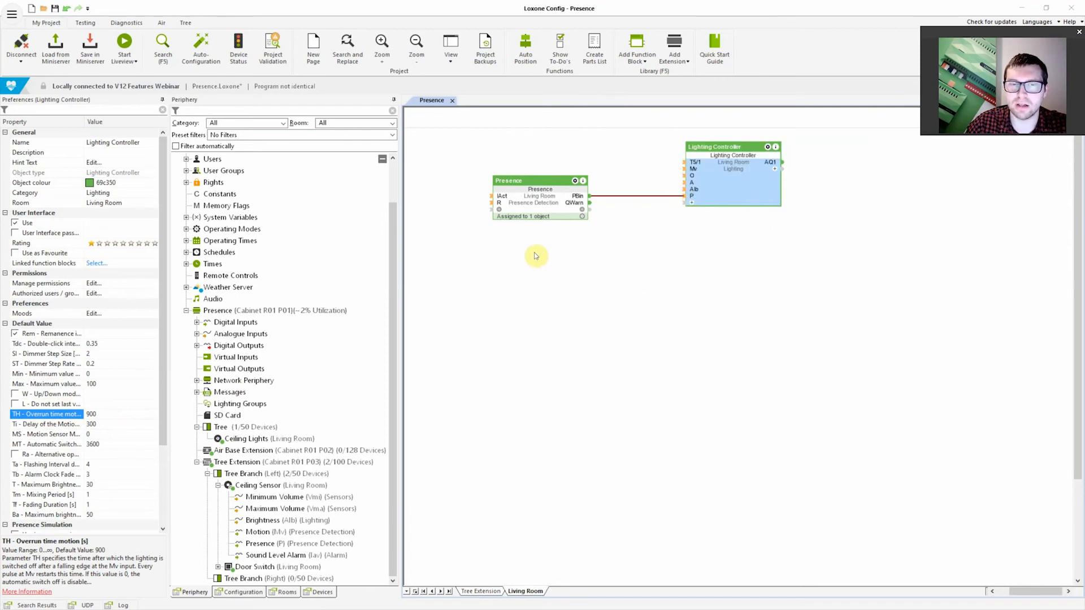
click(547, 198)
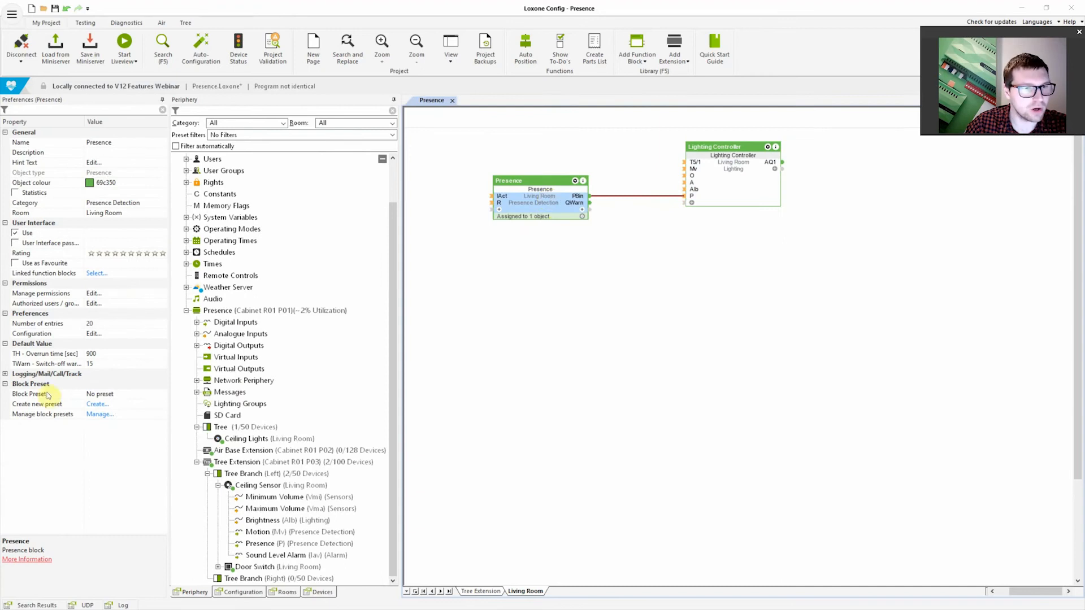
click(94, 353)
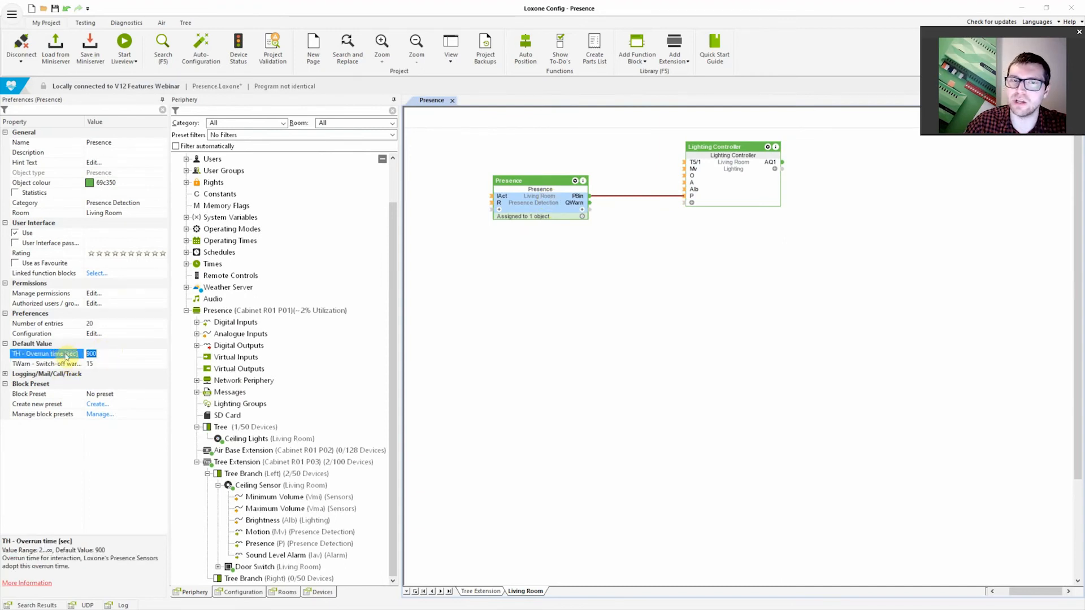
text(6)
key(Return)
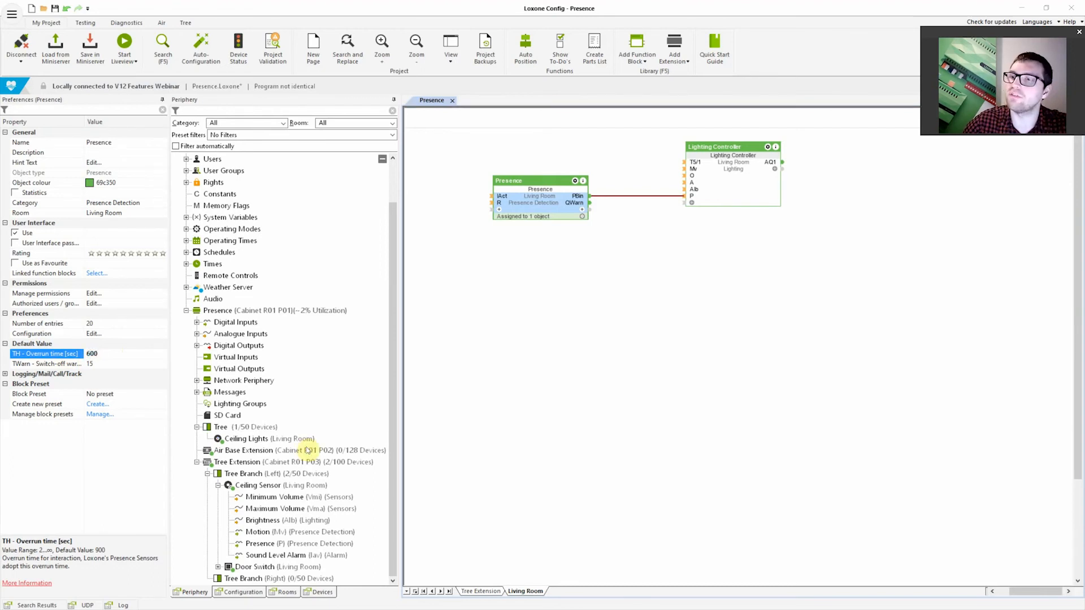
Set the Presence block's overrun time to 10 seconds and its switch-off warning to 5 seconds
click(108, 354)
text(10)
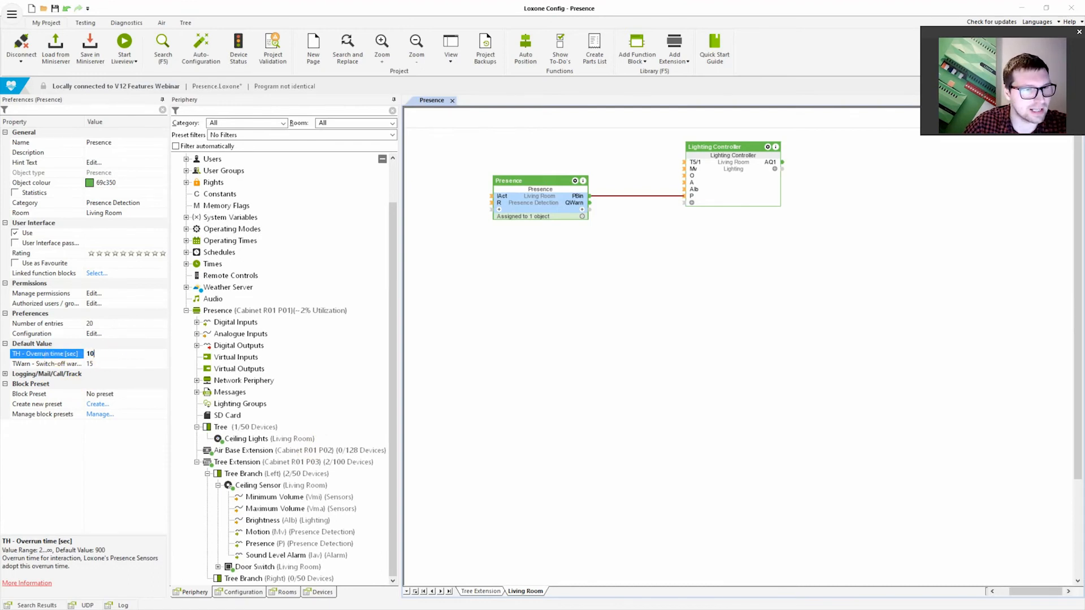
click(92, 364)
text(5)
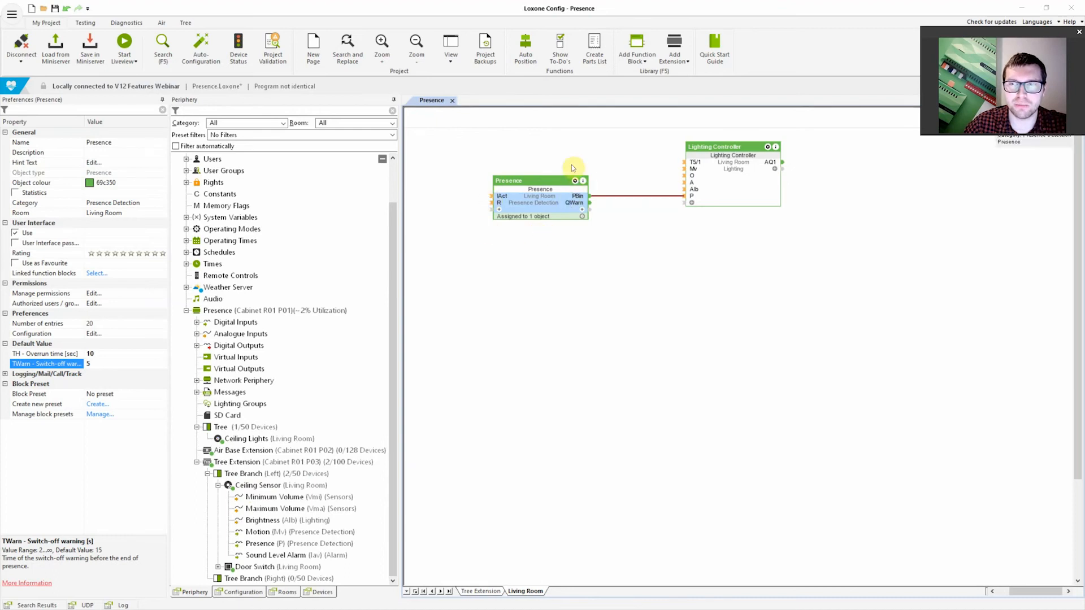
Review the Ceiling Sensor's presence overrun time and its overrun duration following motion
click(250, 485)
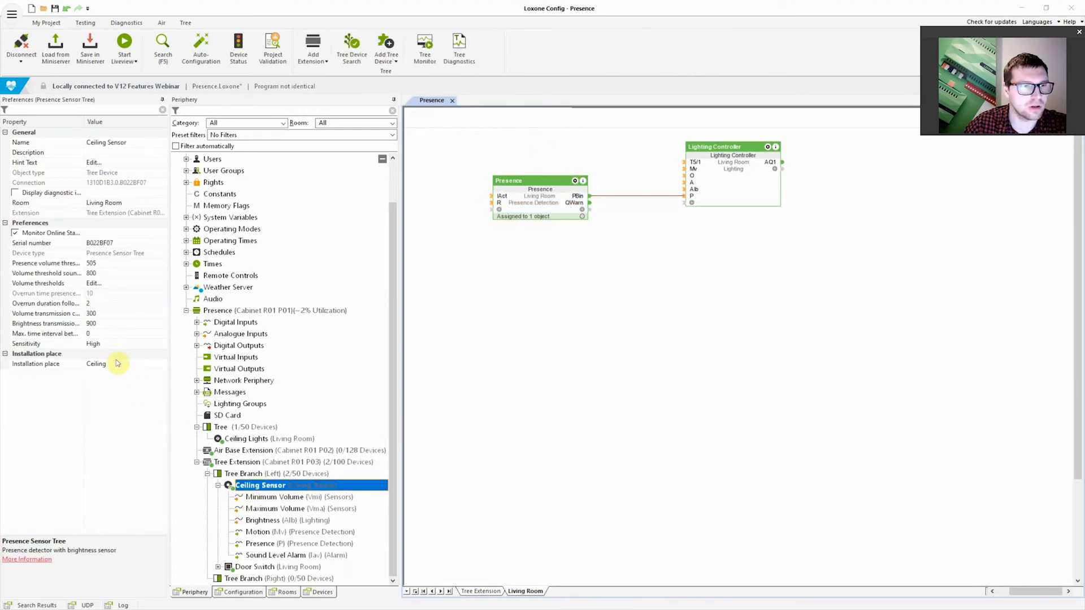
click(50, 293)
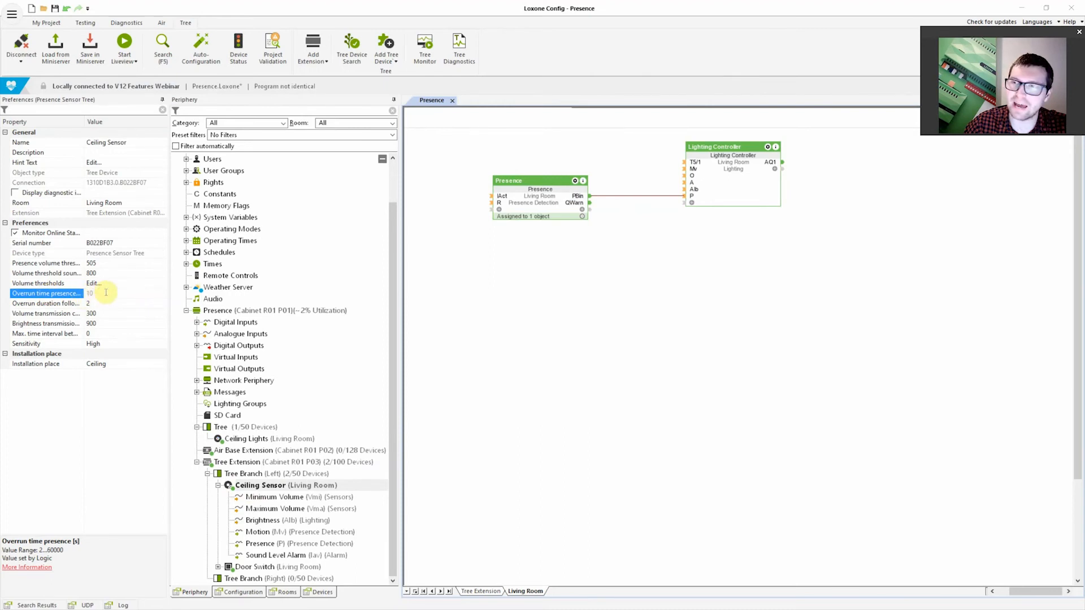
click(62, 304)
click(96, 306)
click(69, 305)
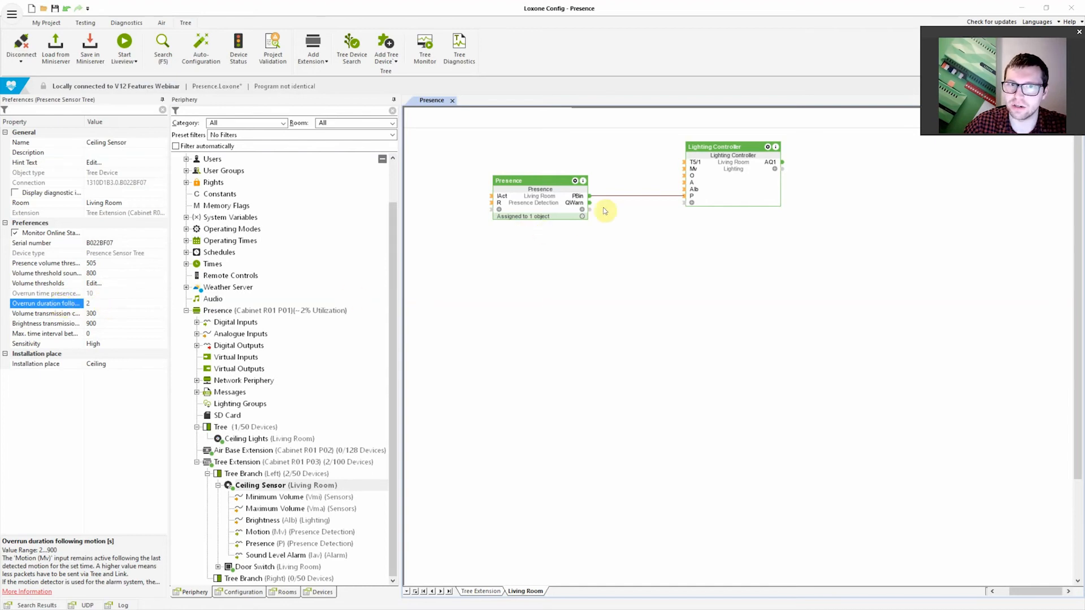
click(74, 295)
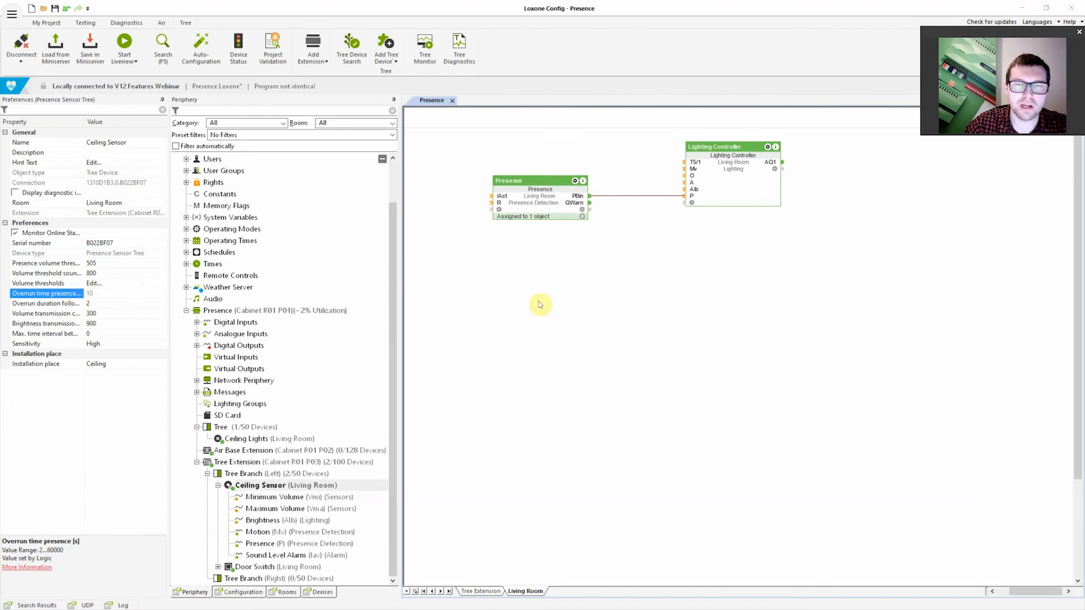
Move the Presence block down and slightly closer to the Lighting Controller, keeping it clear of the controller's inputs
click(547, 202)
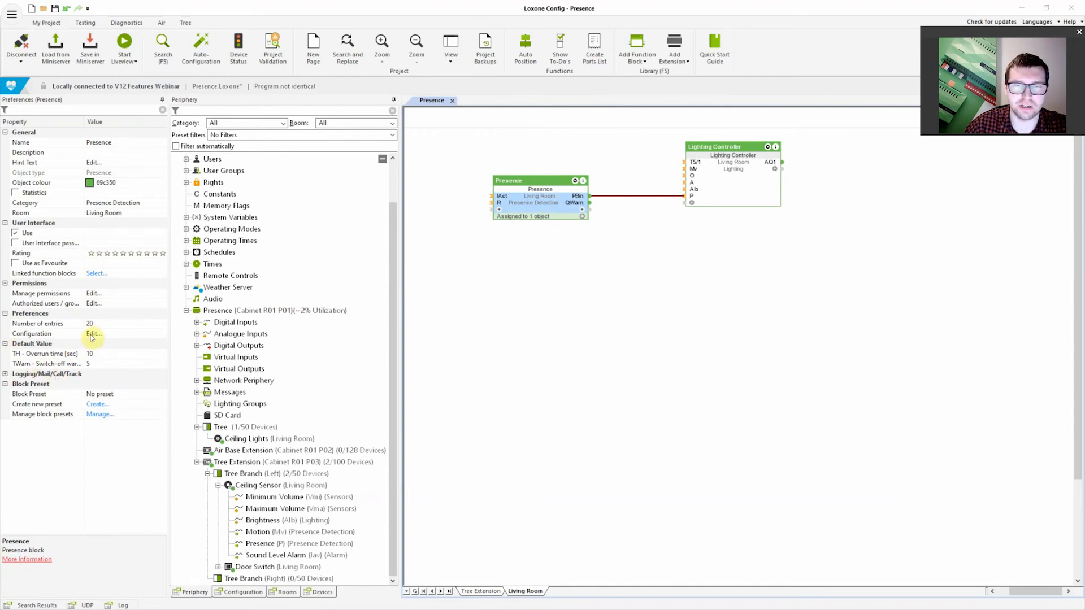
drag(552, 199, 595, 244)
click(611, 352)
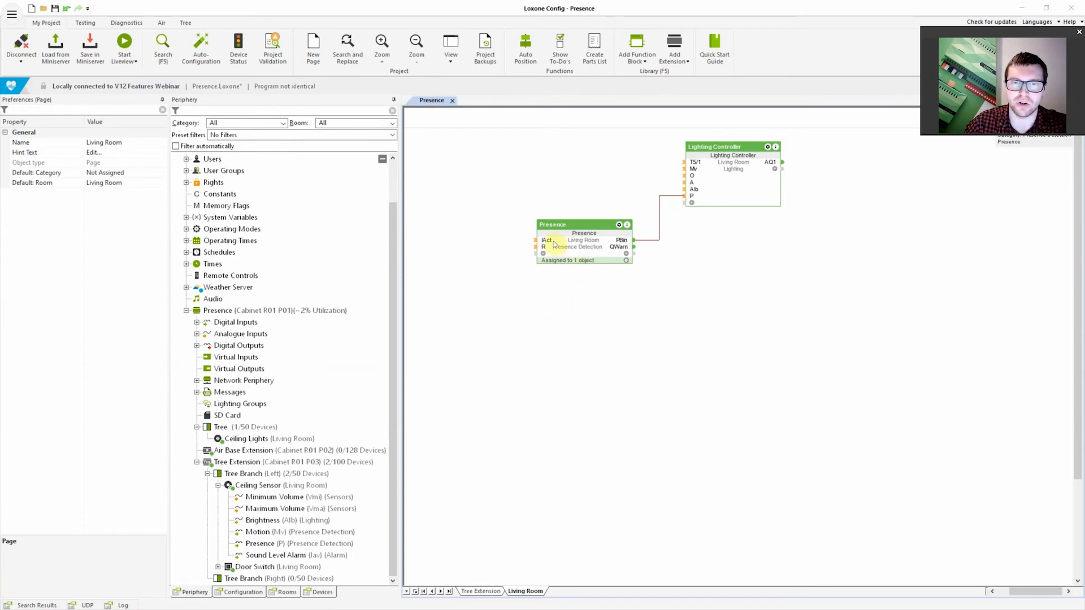
Display the DisP input connection on the Lighting Controller
mouse_move(552, 243)
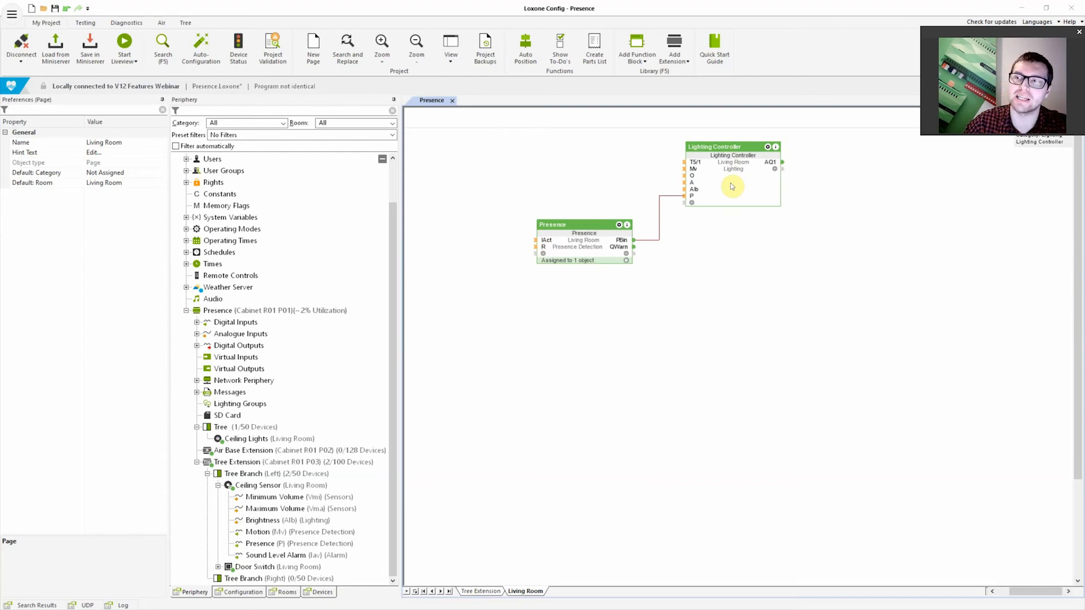
click(692, 204)
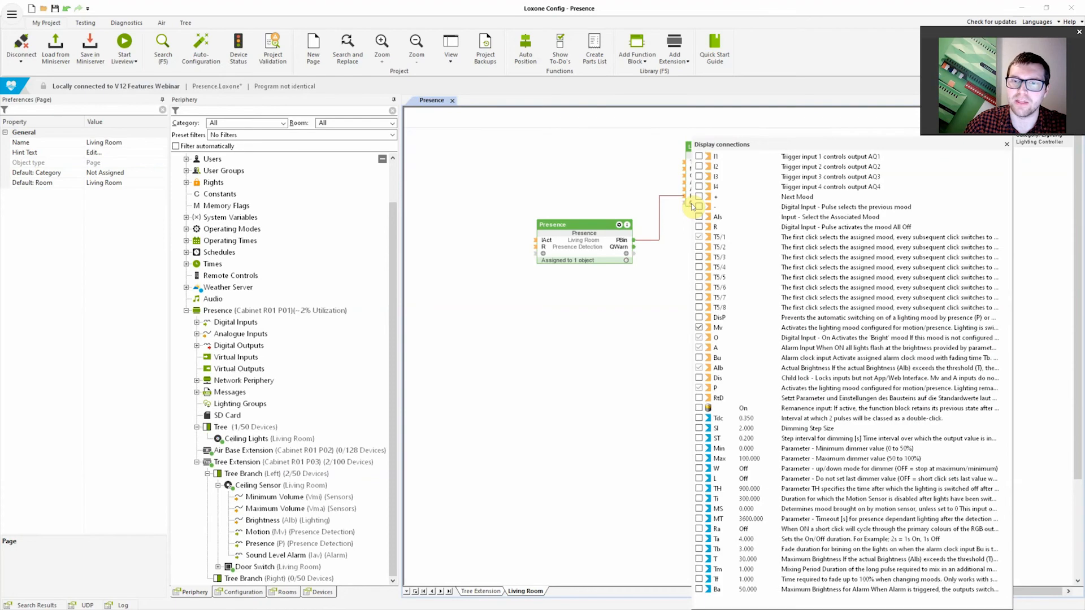
click(699, 318)
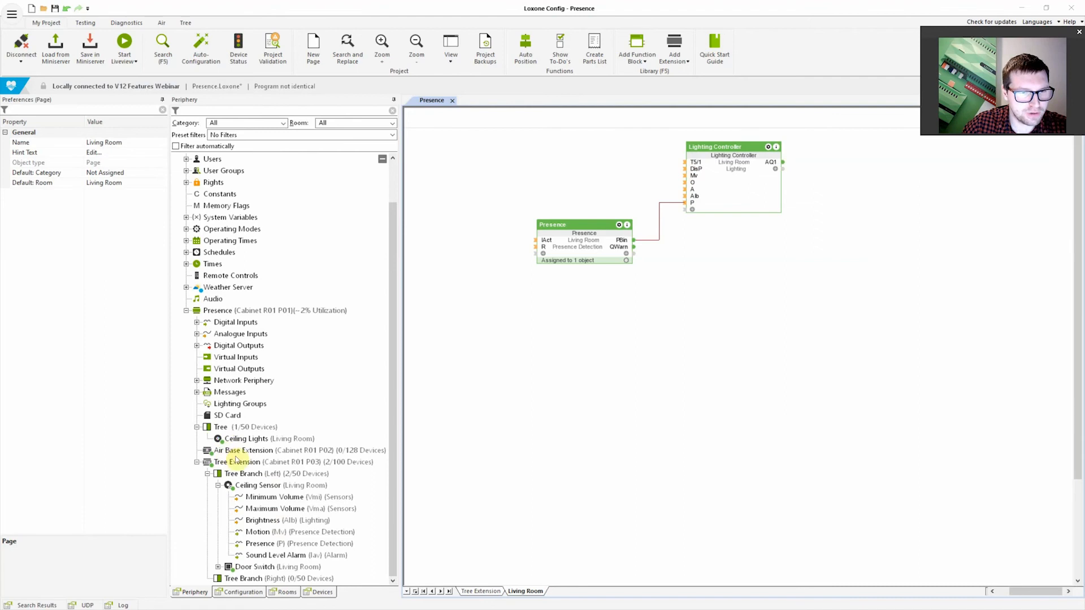
Connect the Ceiling Lights to the Lighting Controller's AQ1 output and the Door Switch's T5 signal to its T5/1 input
drag(237, 444, 729, 204)
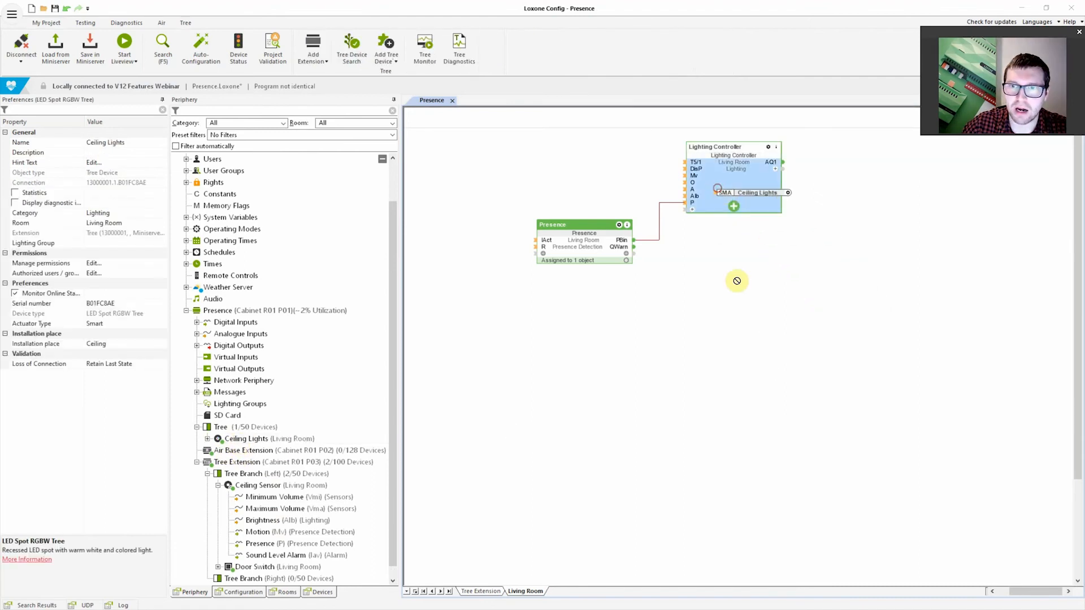
scroll(273, 472, down, 1)
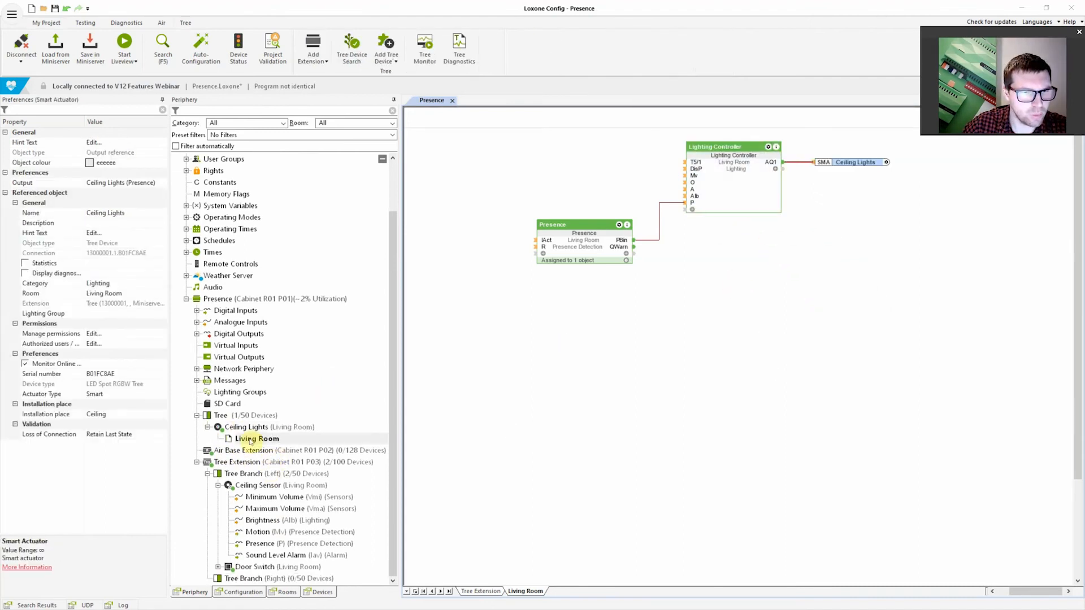
drag(257, 567, 671, 182)
click(701, 346)
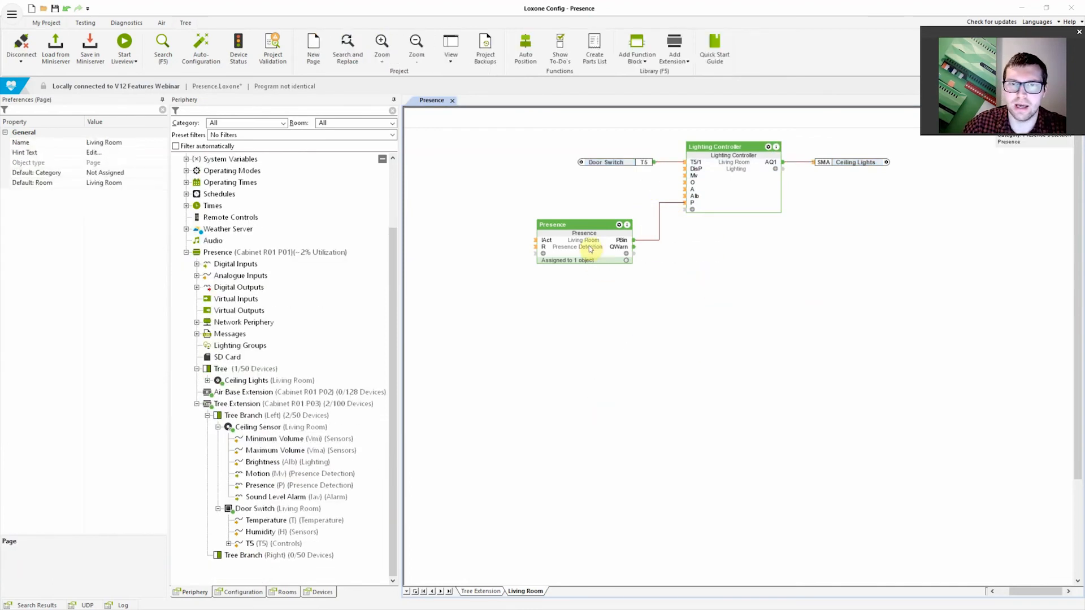
Add an Audio Player function block below the Lighting Controller on the Living Room page
key(F5)
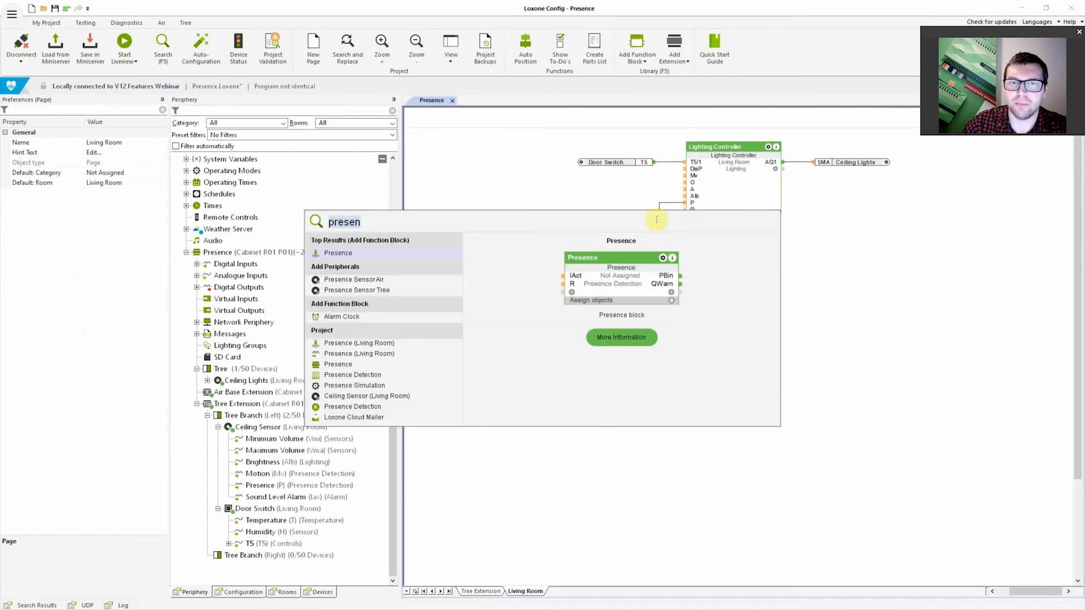
click(944, 377)
click(640, 45)
text(audio)
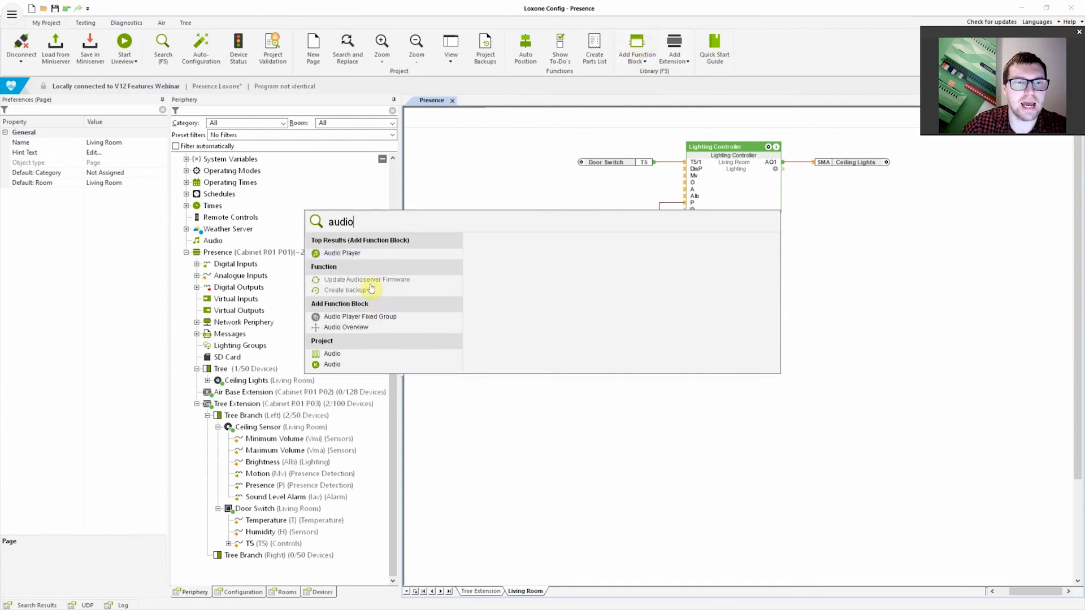
click(341, 252)
click(750, 275)
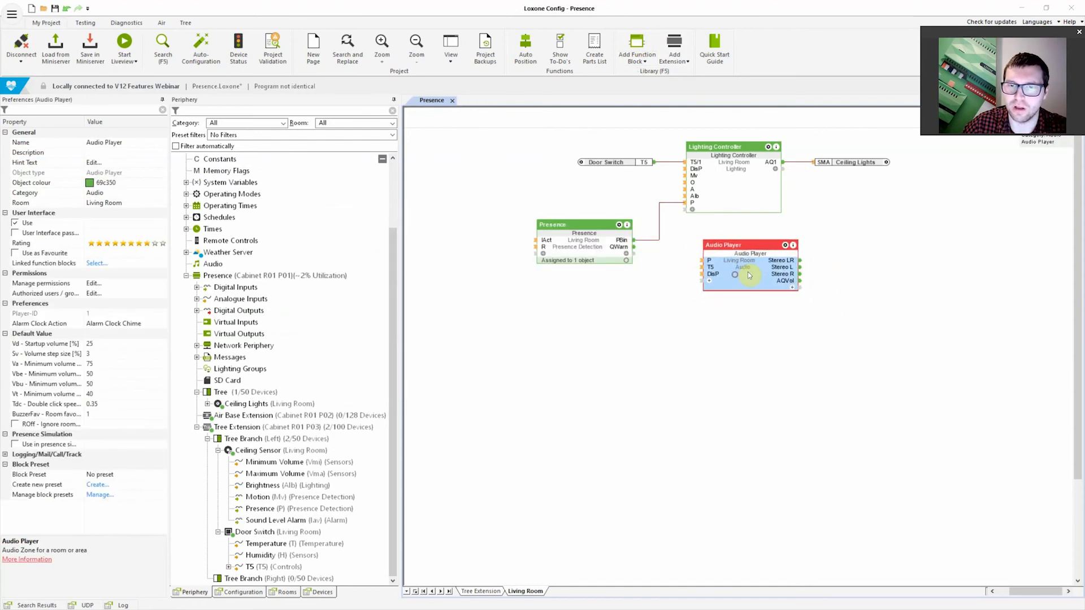
Connect the Presence block's PBin output to the Audio Player's P input, and align the Audio Player beneath the Lighting Controller
drag(710, 261, 634, 240)
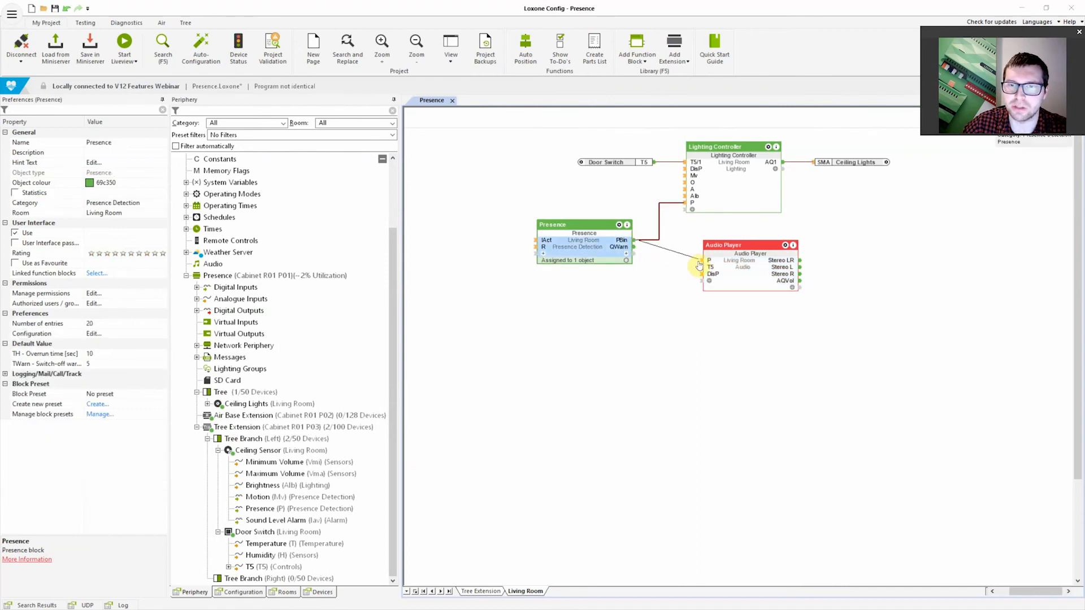
drag(762, 280, 745, 273)
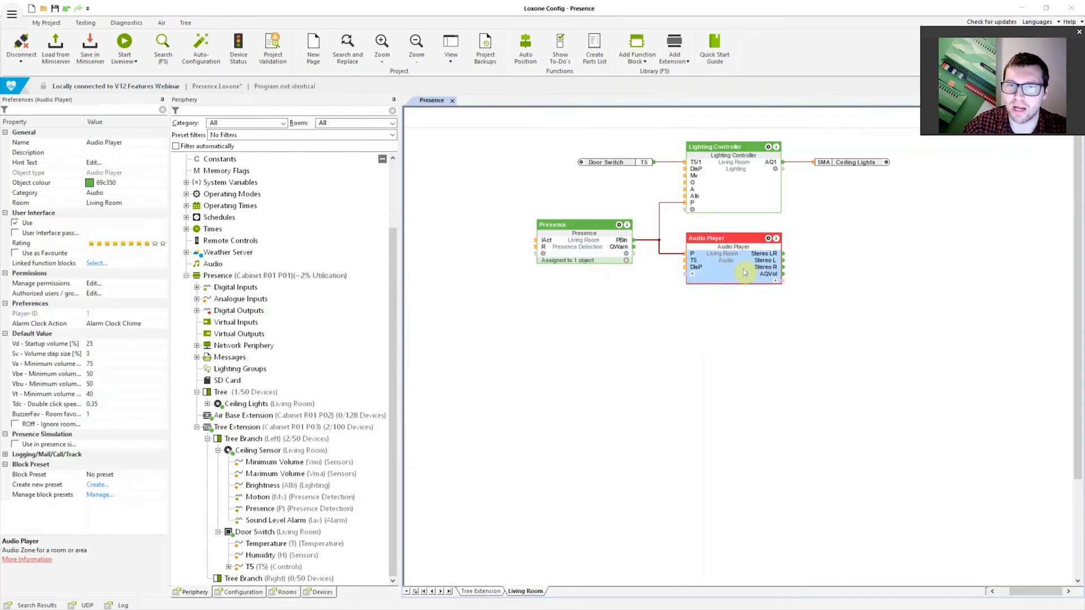
click(756, 339)
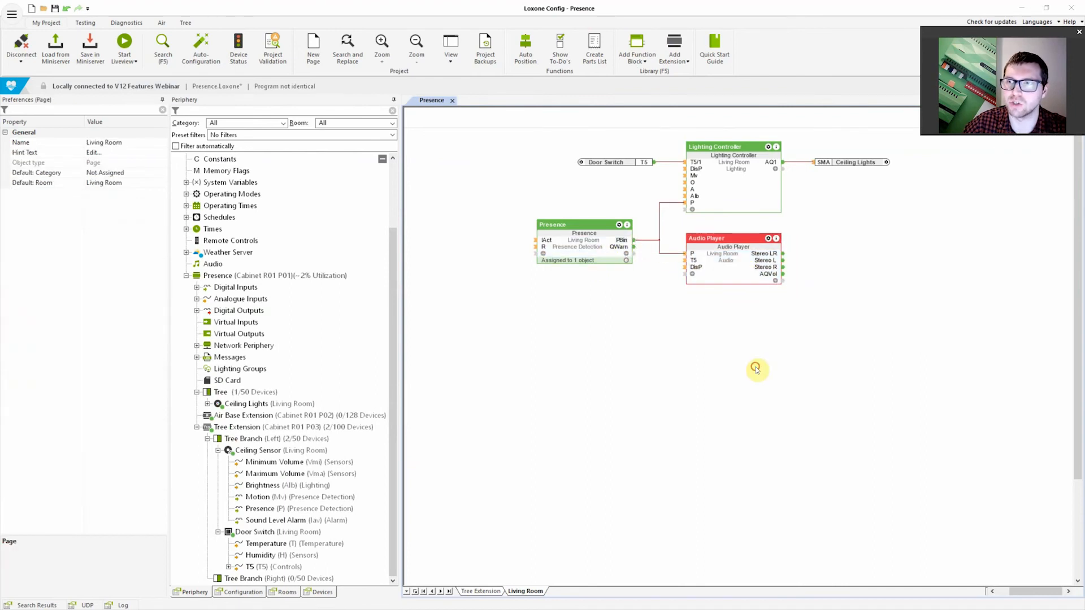
Save the program in the Miniserver and switch to the Loxone app
click(88, 57)
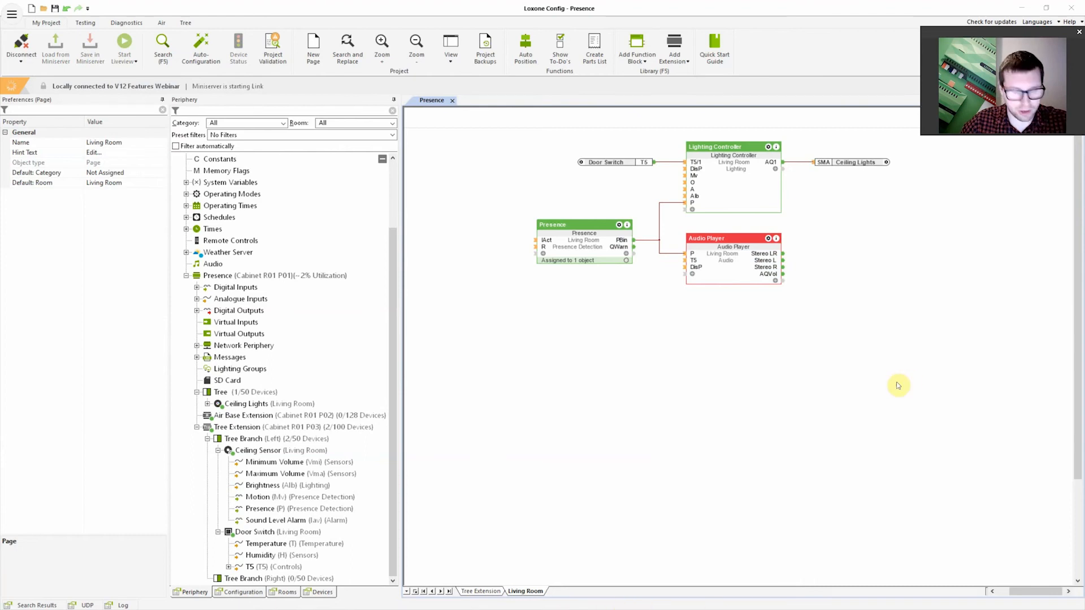
key(super)
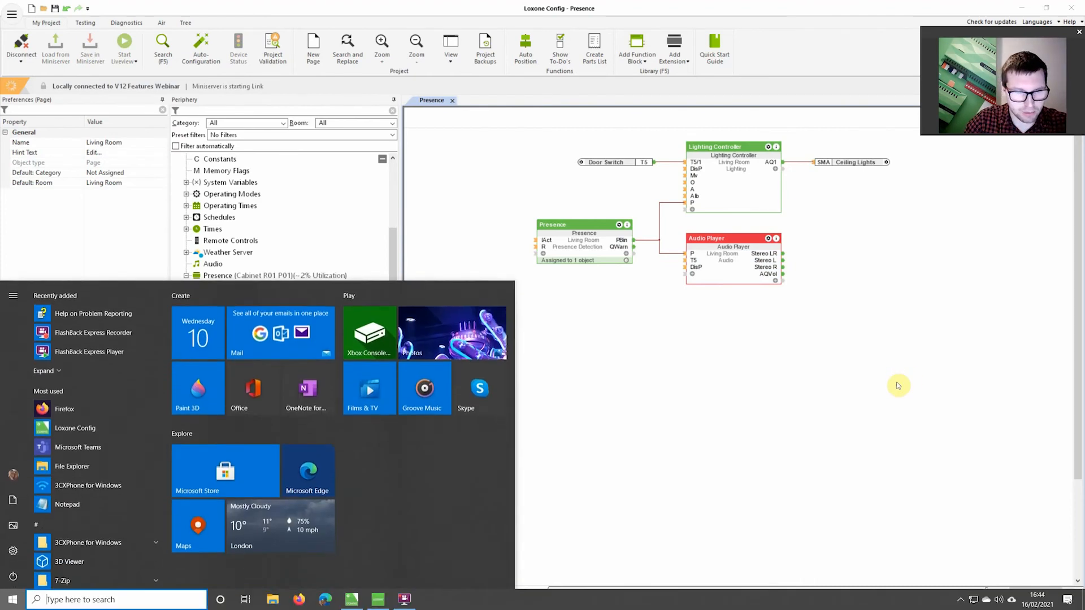
click(388, 603)
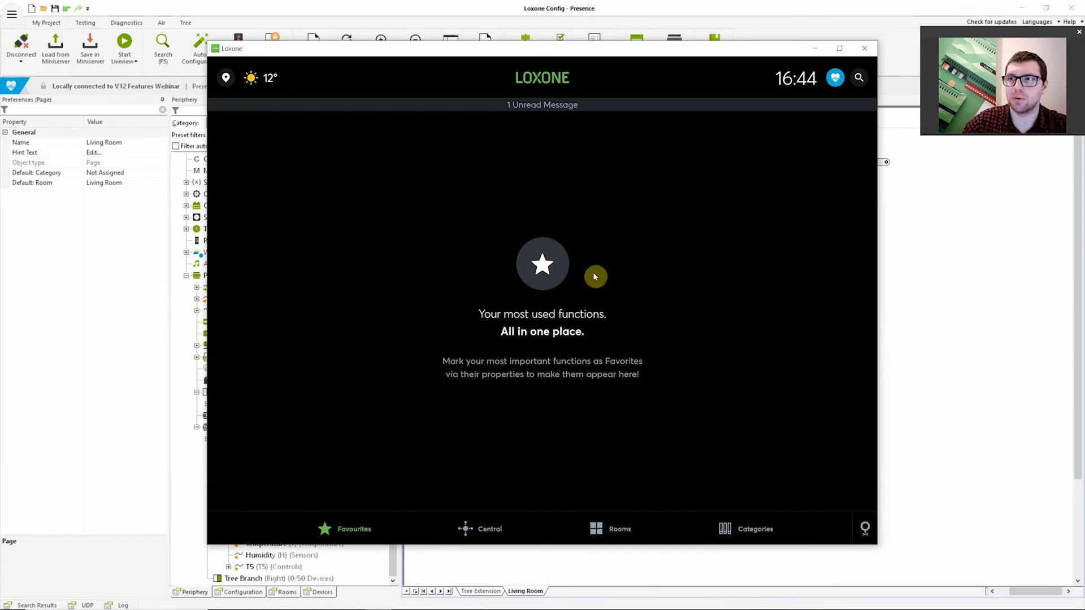
Open the Living Room's Presence function in the Loxone app to view its presence status
drag(546, 52, 627, 276)
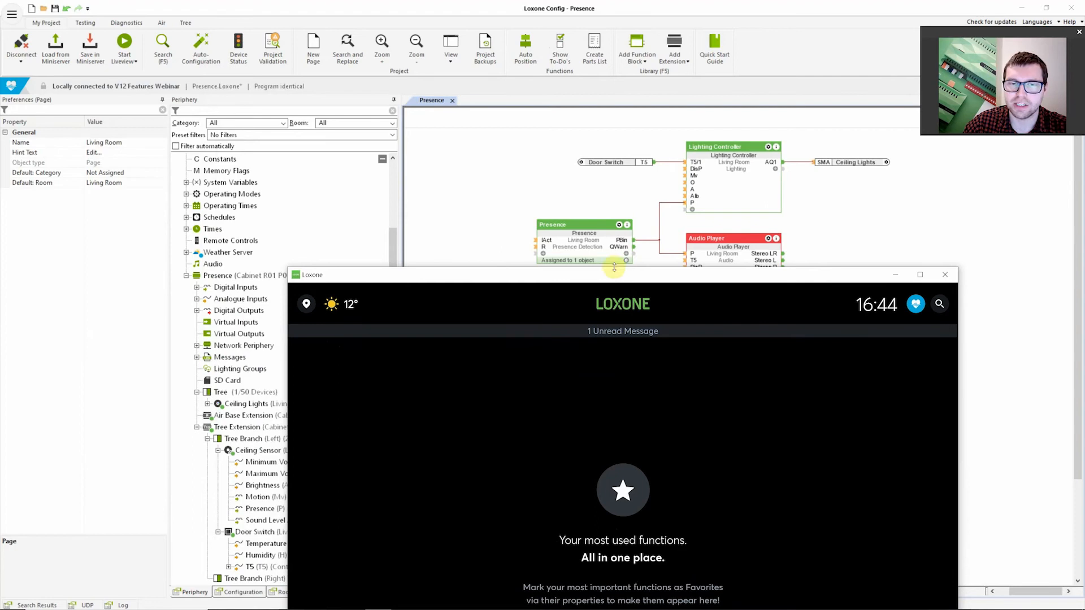
drag(659, 280, 598, 33)
click(621, 509)
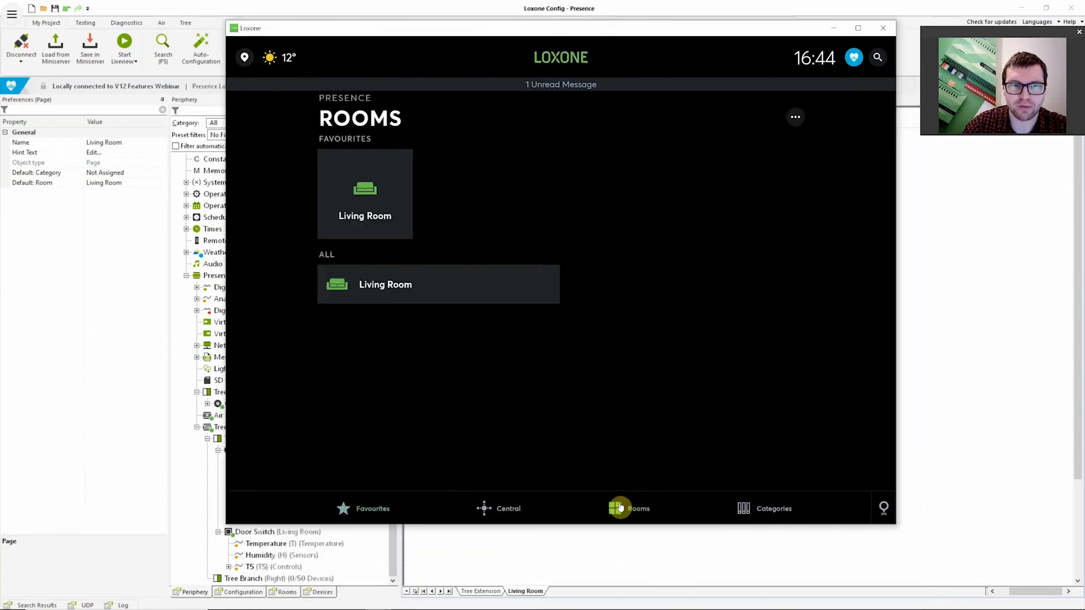
click(389, 284)
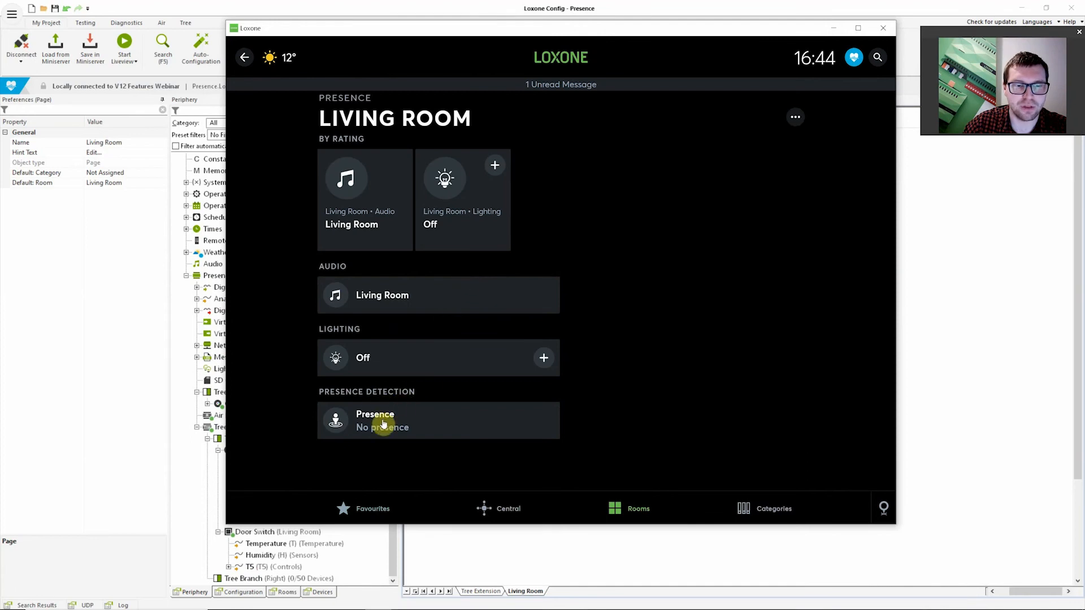
click(436, 434)
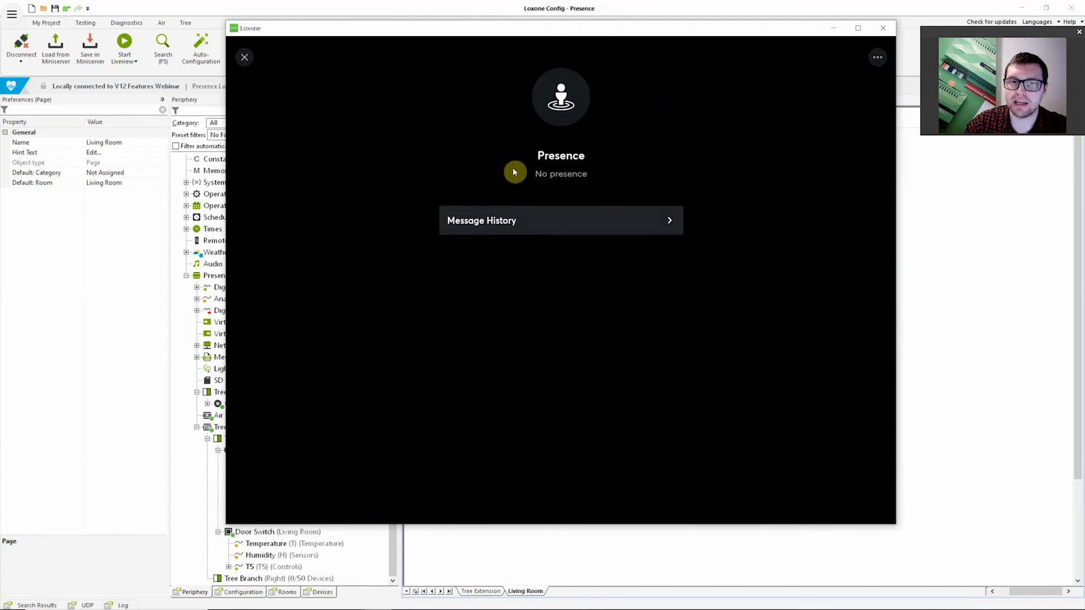
Tile the app window to half of the screen and start Liveview for the program in Loxone Config
drag(601, 34, 1, 148)
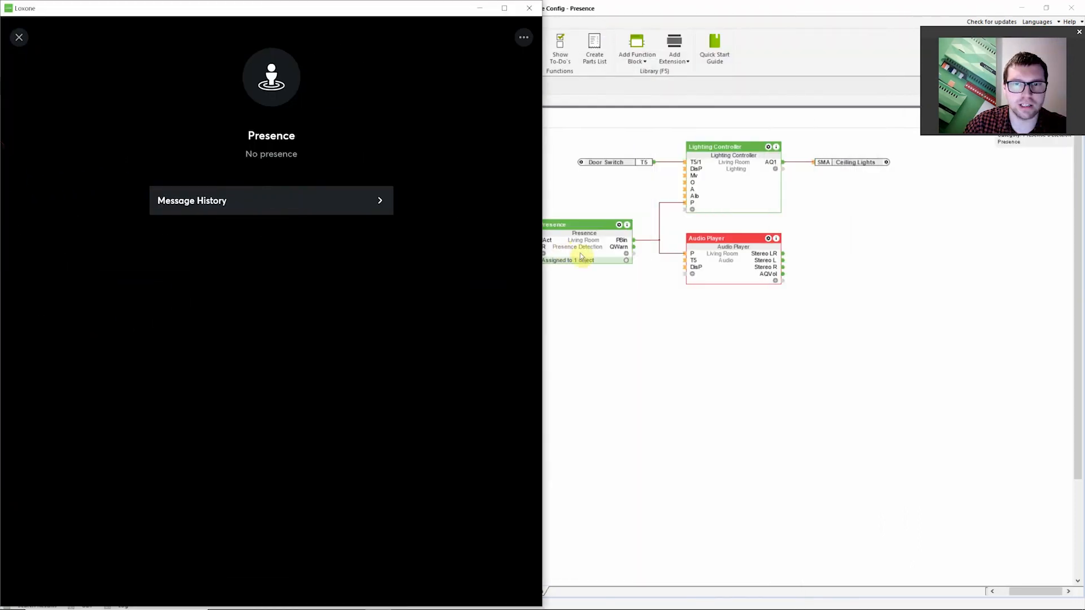
click(651, 17)
click(125, 44)
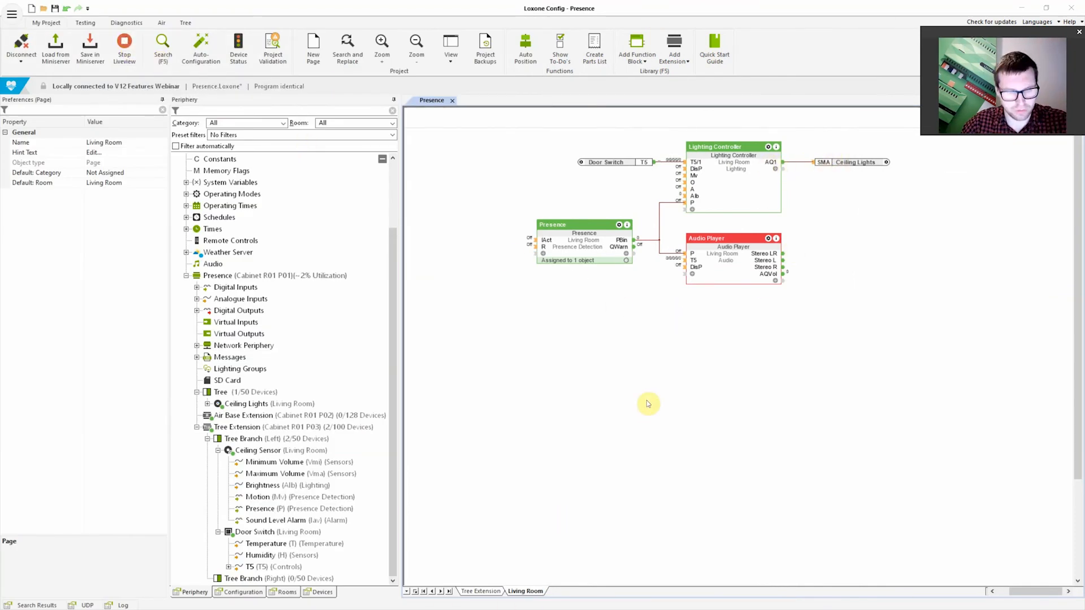
Switch to the Loxone app, dismiss its screensaver and open the Living Room
key(alt+Tab)
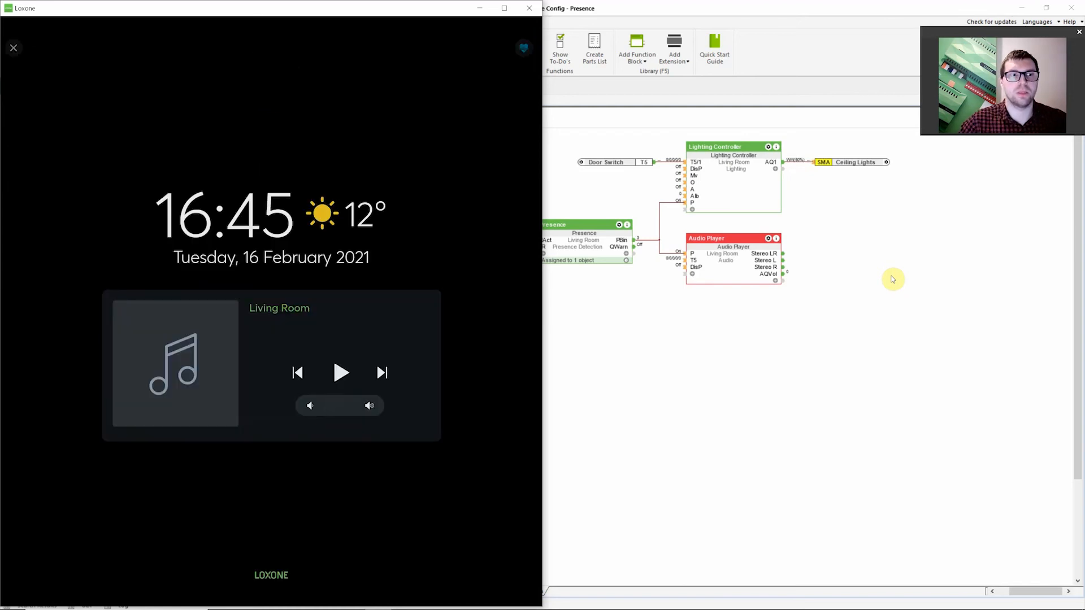
click(185, 204)
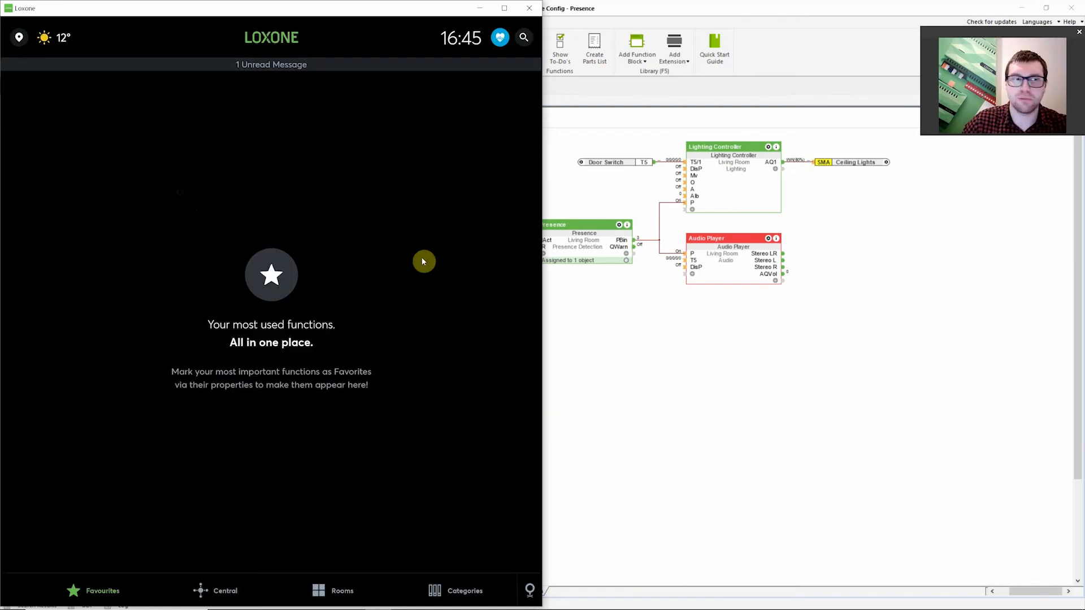
click(345, 590)
click(157, 281)
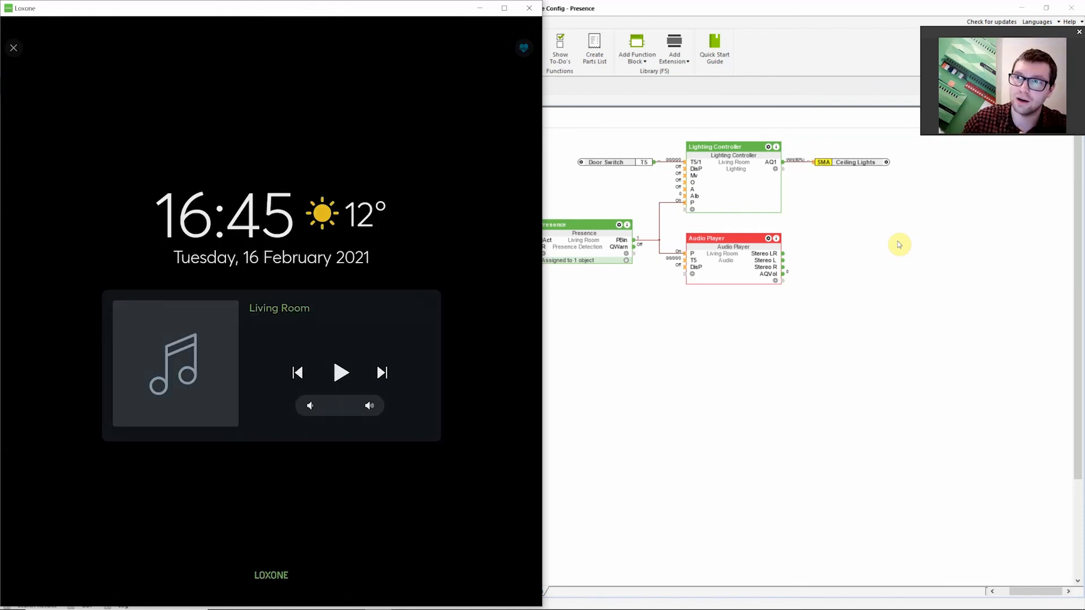
Wake the app from its screensaver again and open the Living Room's Presence details
click(438, 262)
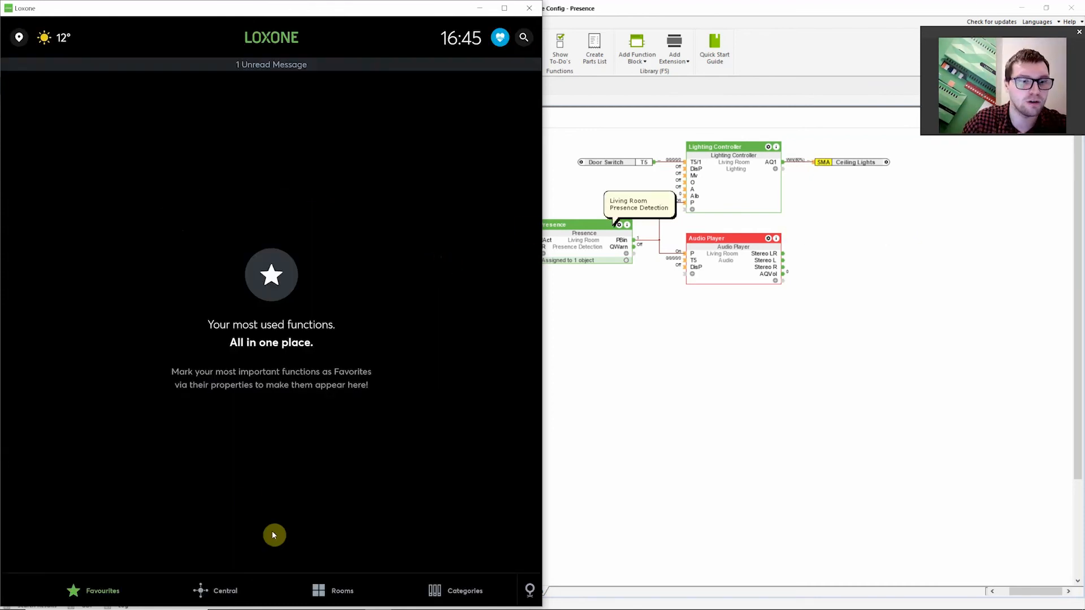
click(323, 600)
click(180, 282)
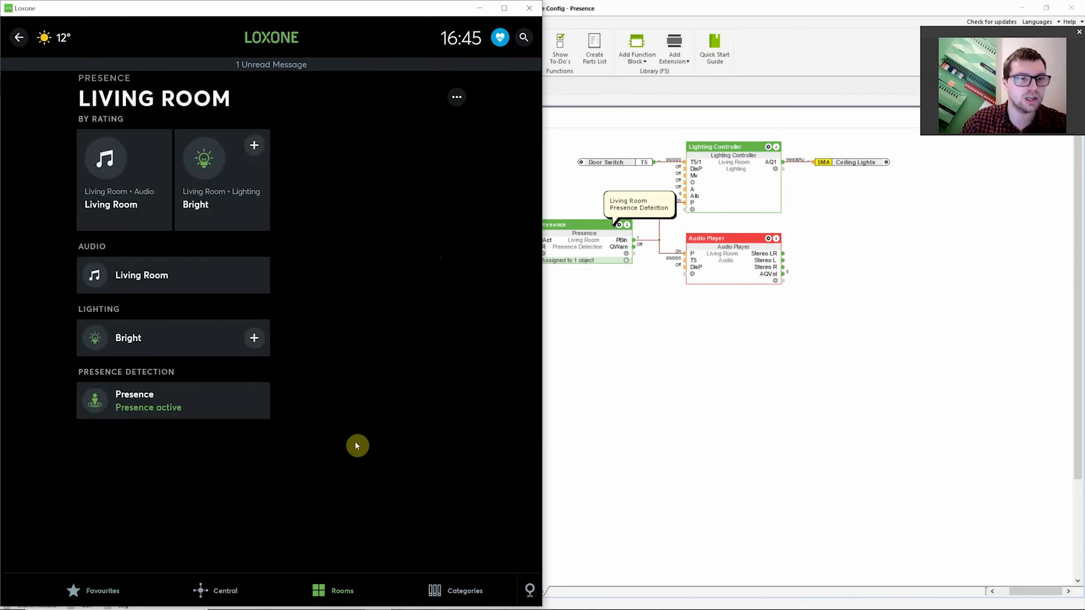
click(149, 398)
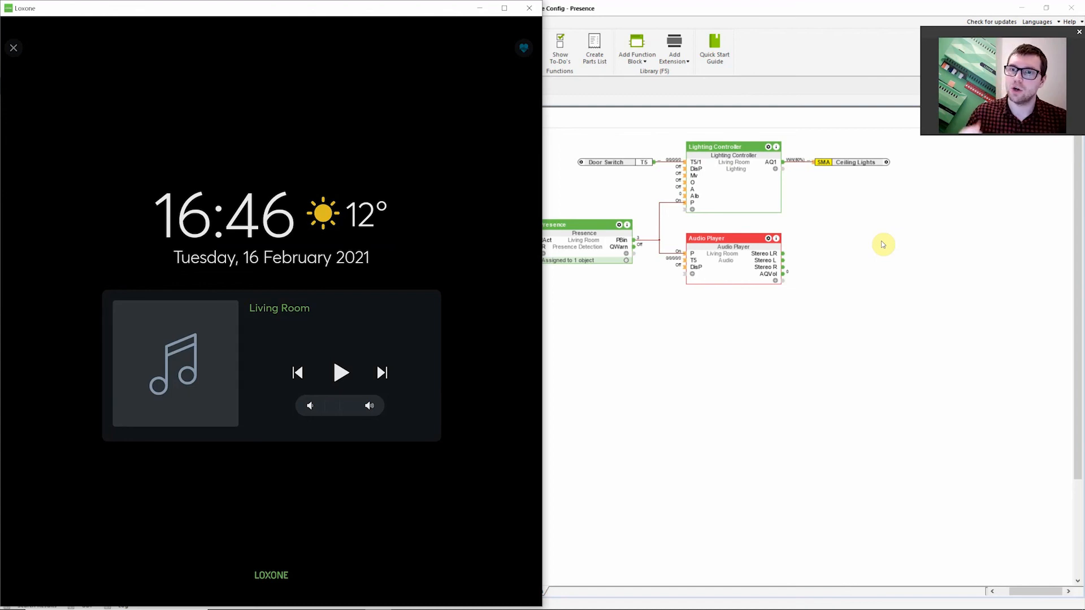
Return to the Living Room's Presence details and review the Message History of detected and ended presence
click(439, 213)
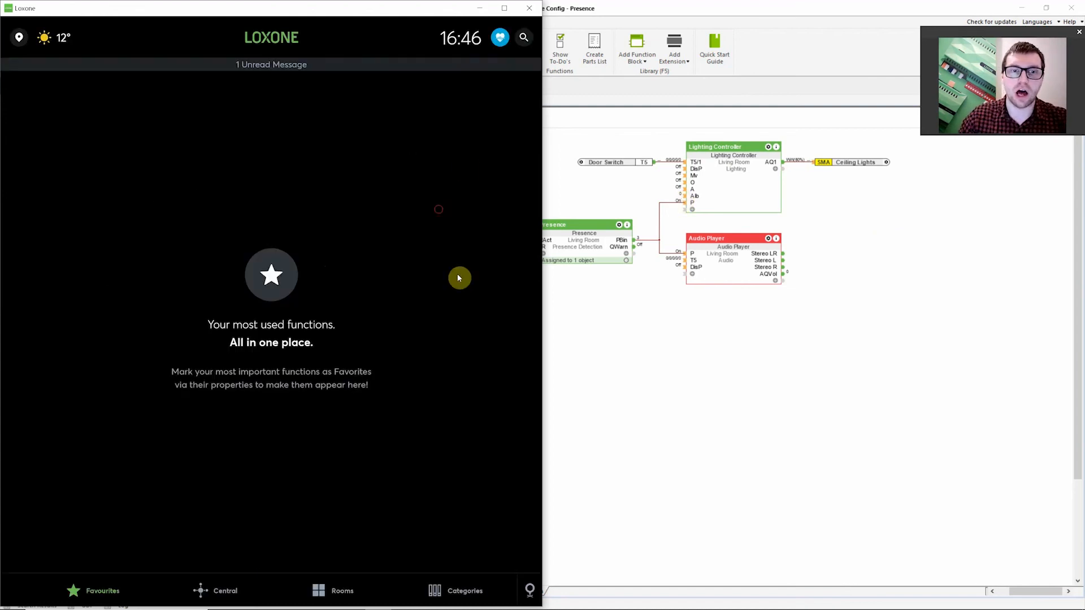
click(333, 590)
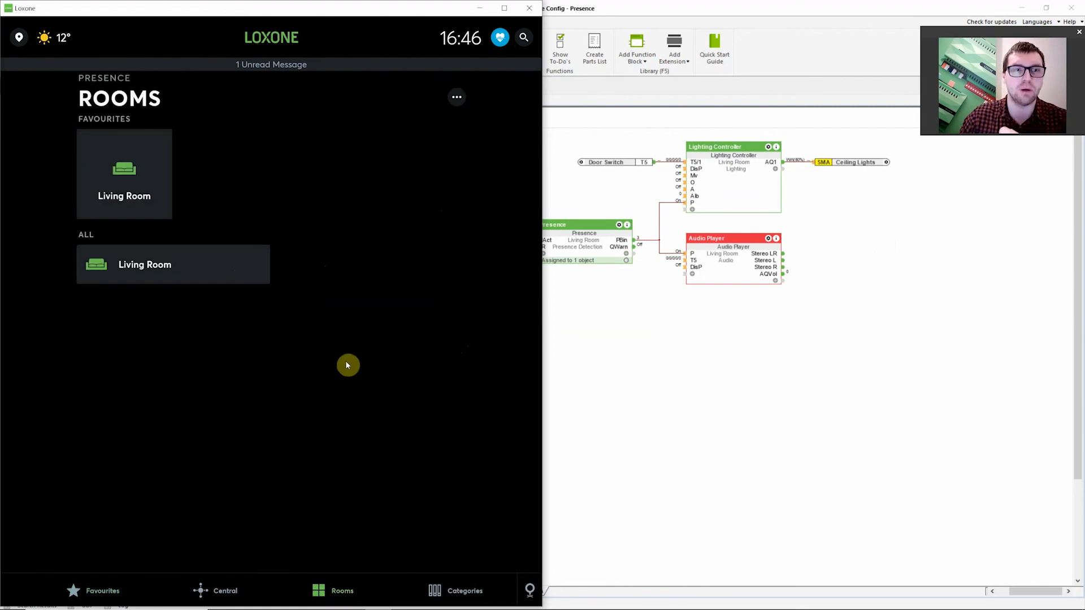
click(150, 261)
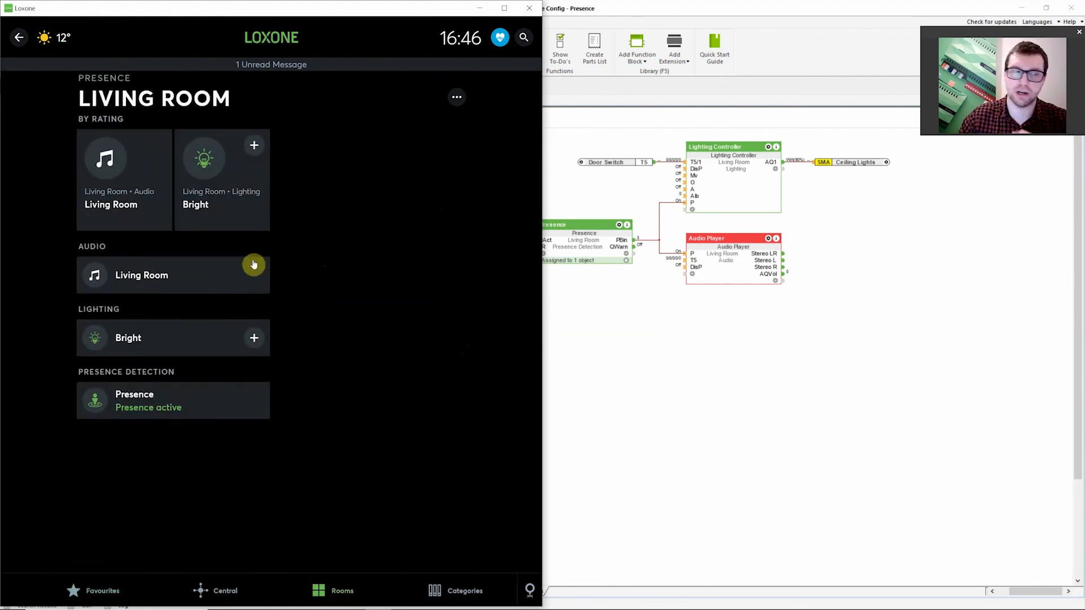
click(161, 409)
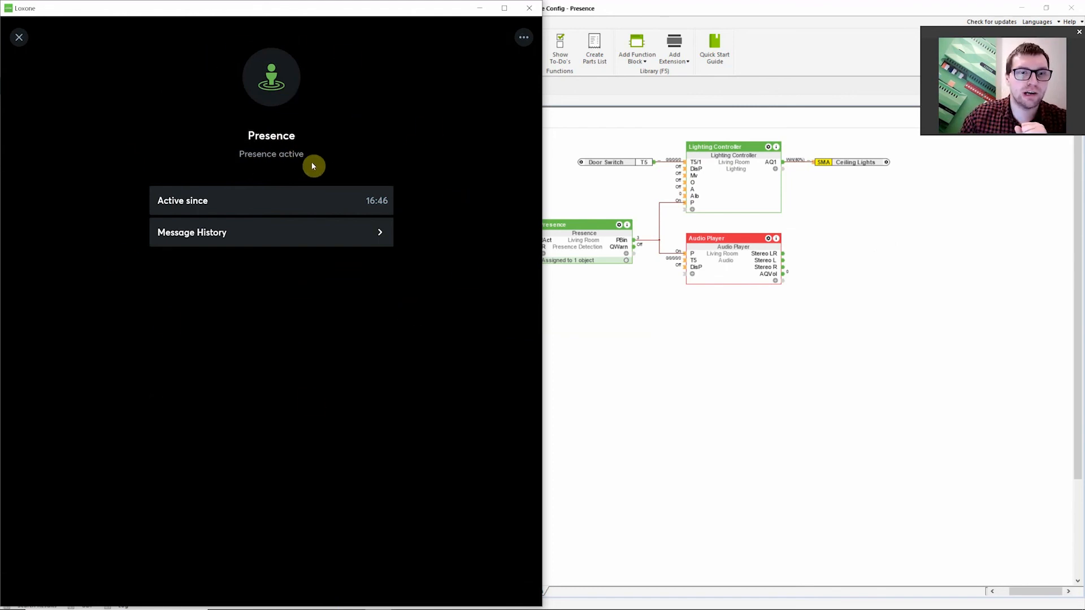
click(232, 234)
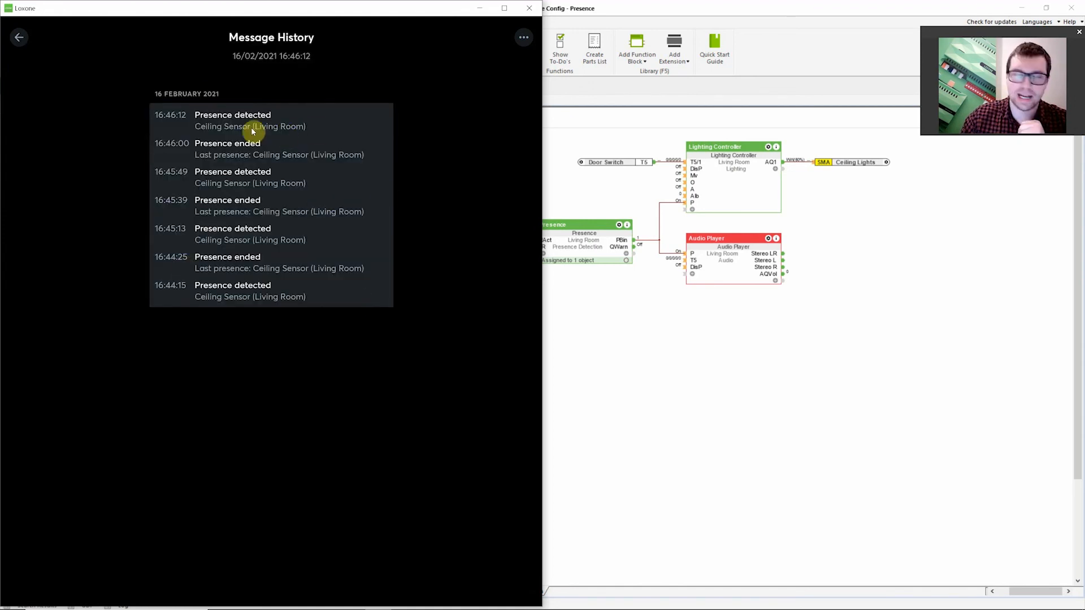
click(15, 41)
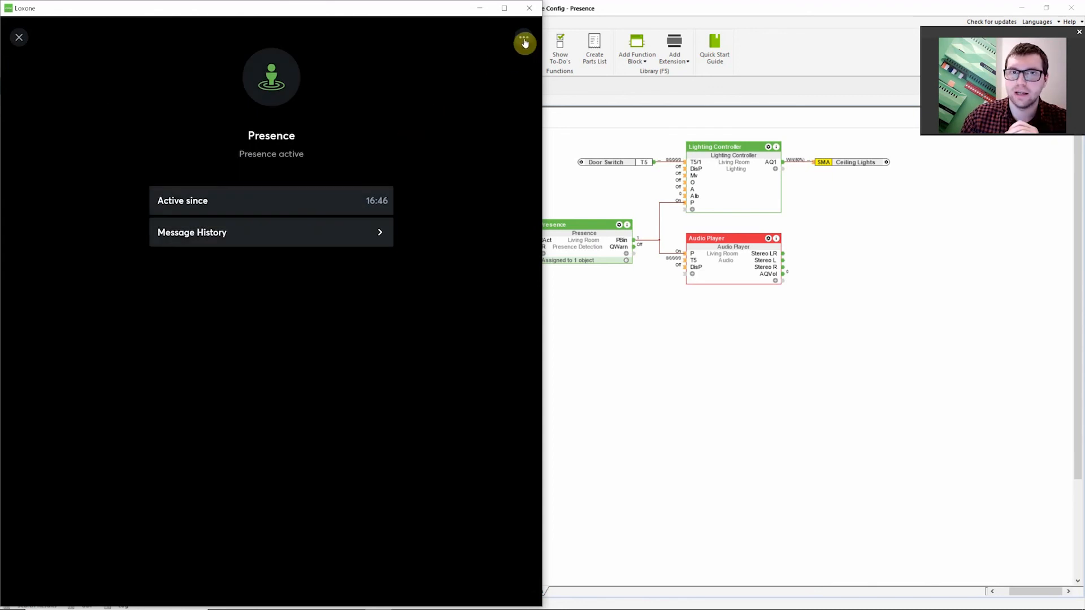
Open the Presence function's Expert Settings, entering the admin password to confirm access
click(525, 43)
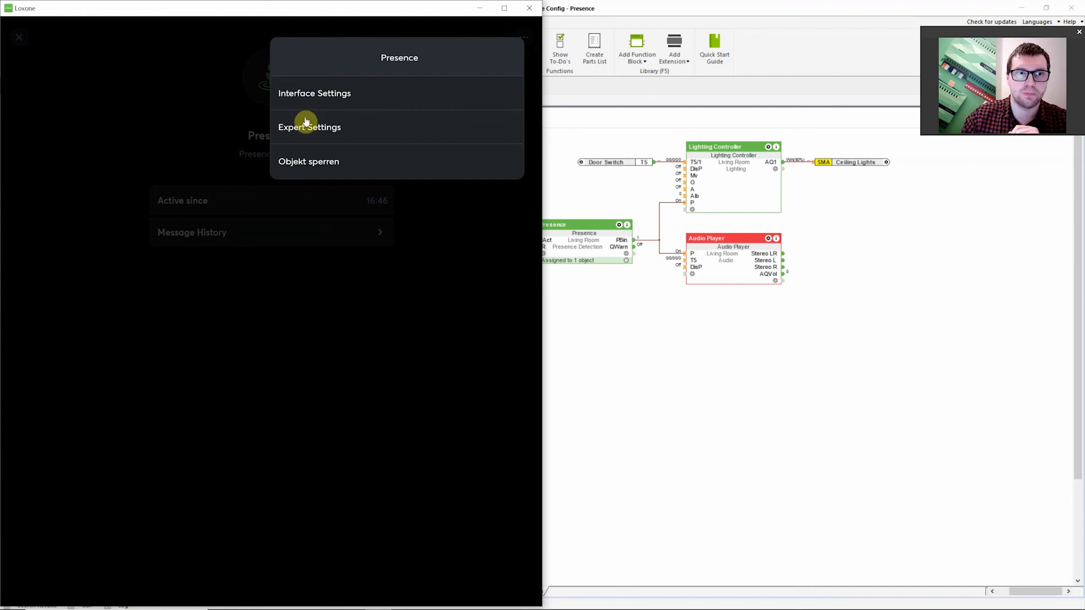
click(288, 130)
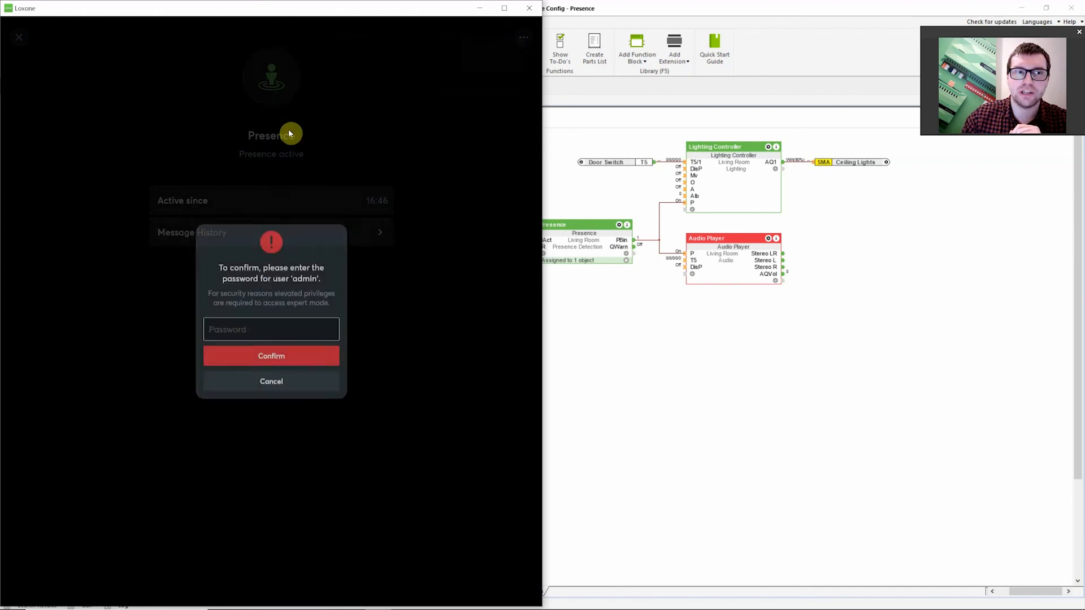
text(********)
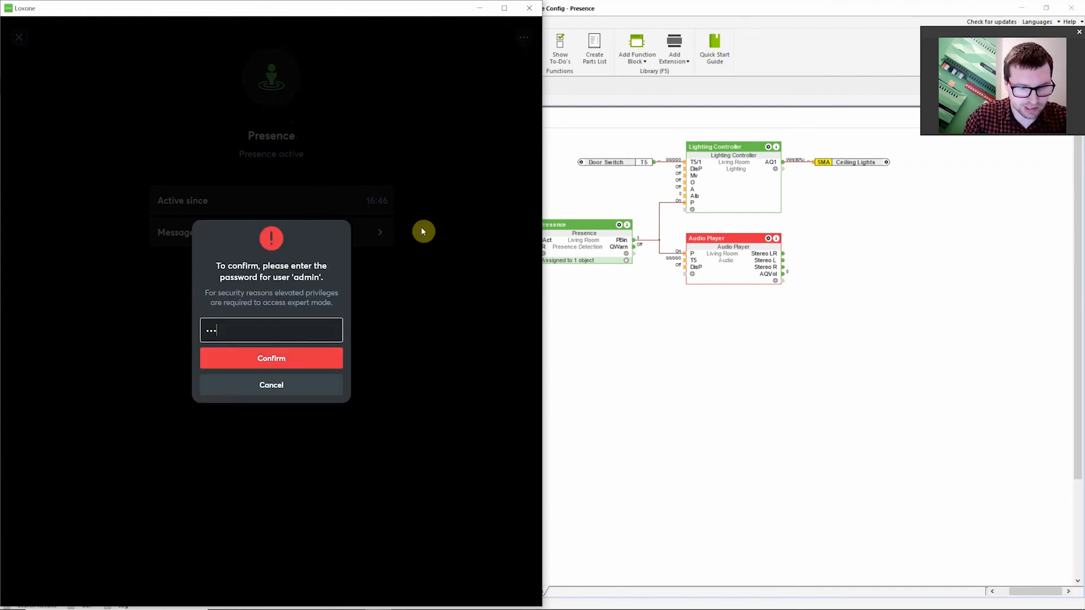
key(Return)
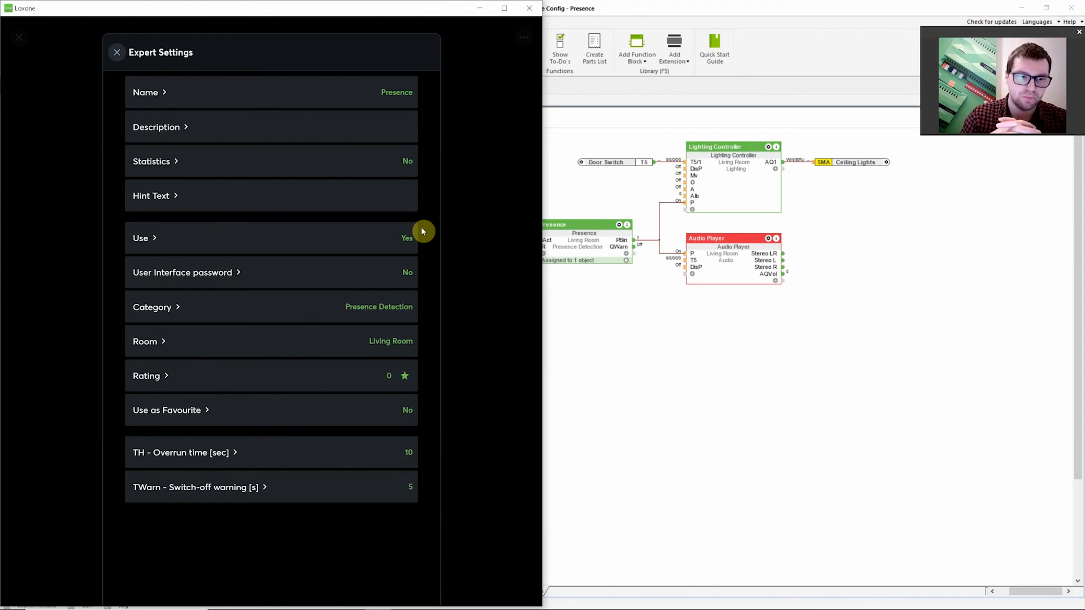
Examine the TH - Overrun time parameter and return to the Expert Settings list
click(203, 452)
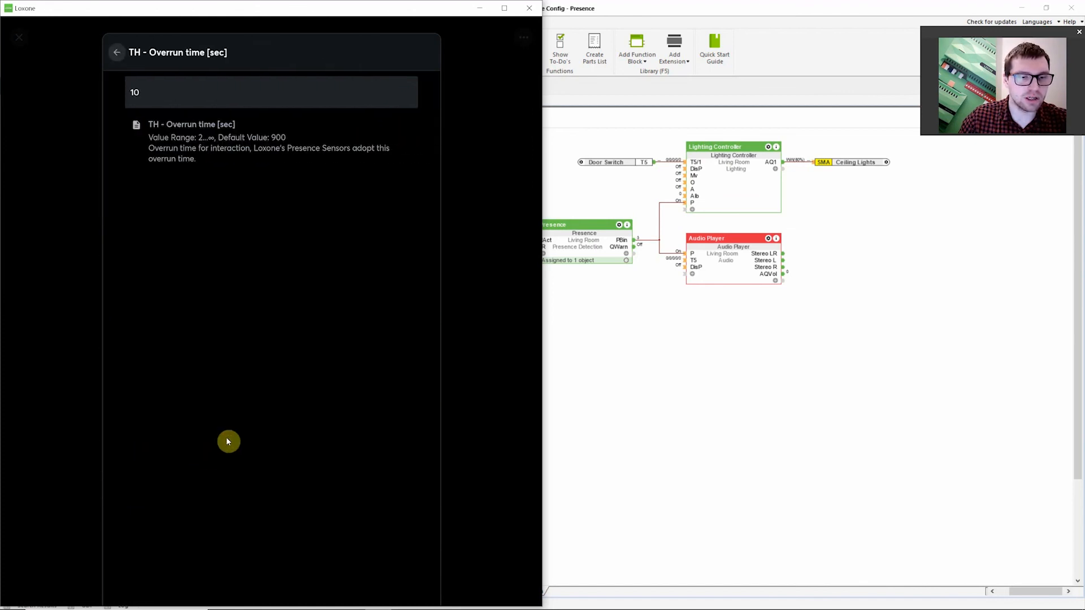
drag(192, 95, 93, 91)
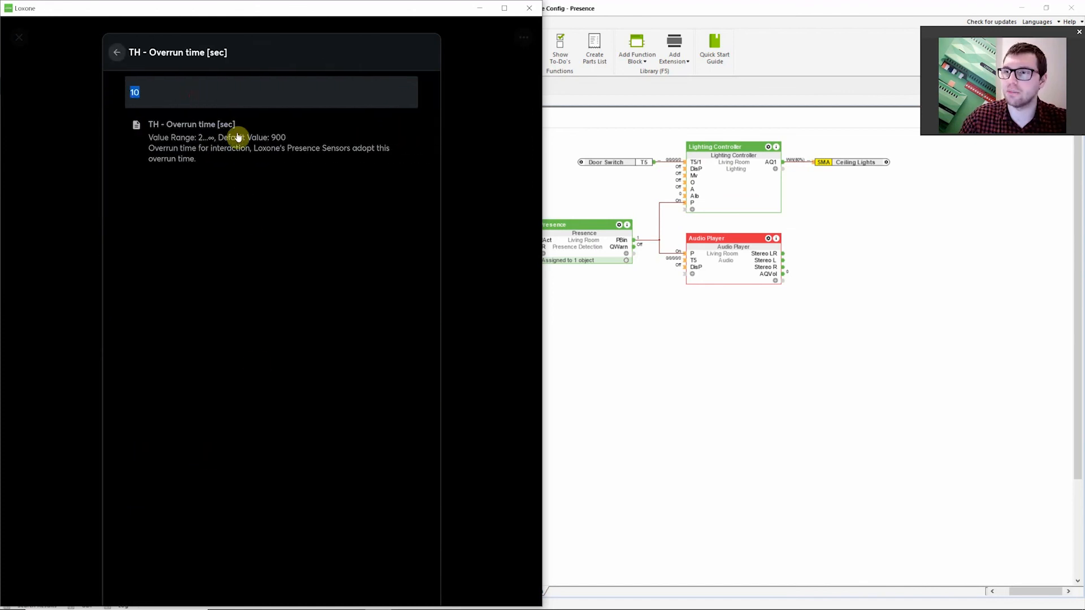
click(116, 52)
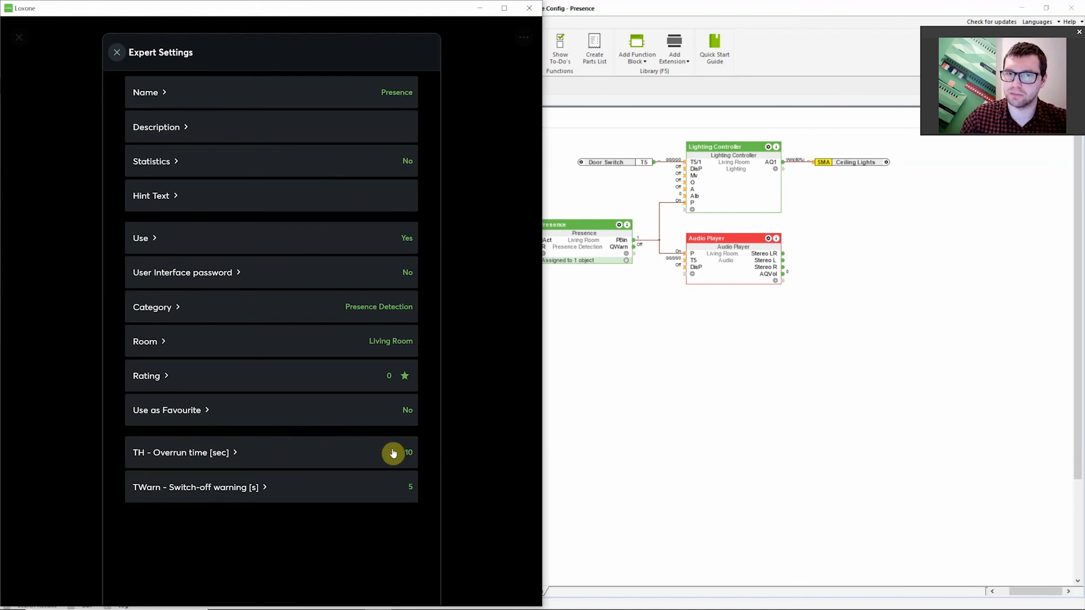
Switch to Loxone Config and compare the descriptions of the Ceiling Sensor's Motion and Presence inputs
click(825, 378)
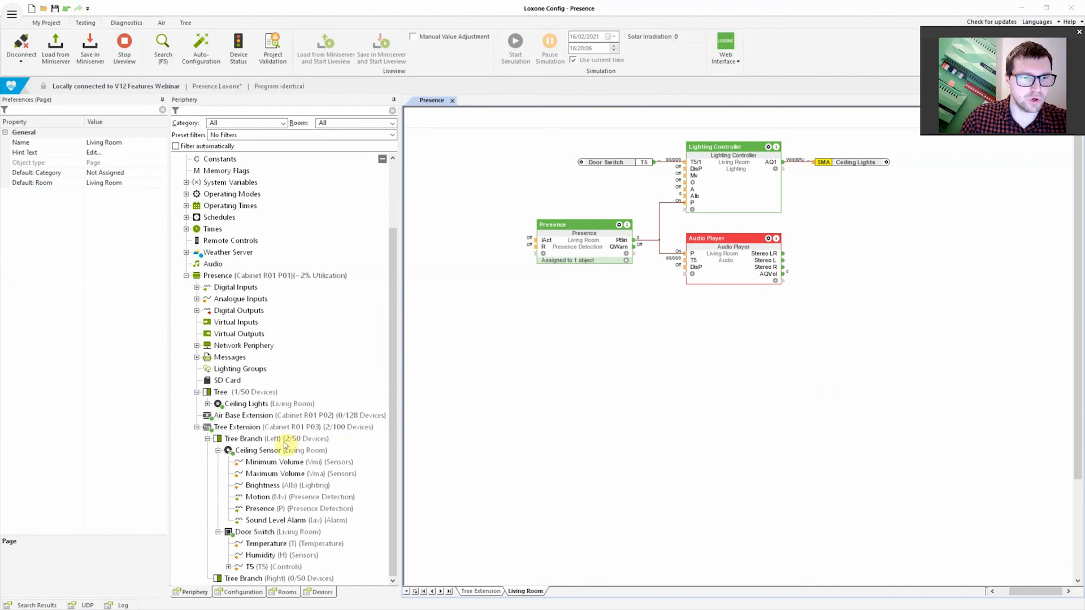
click(264, 496)
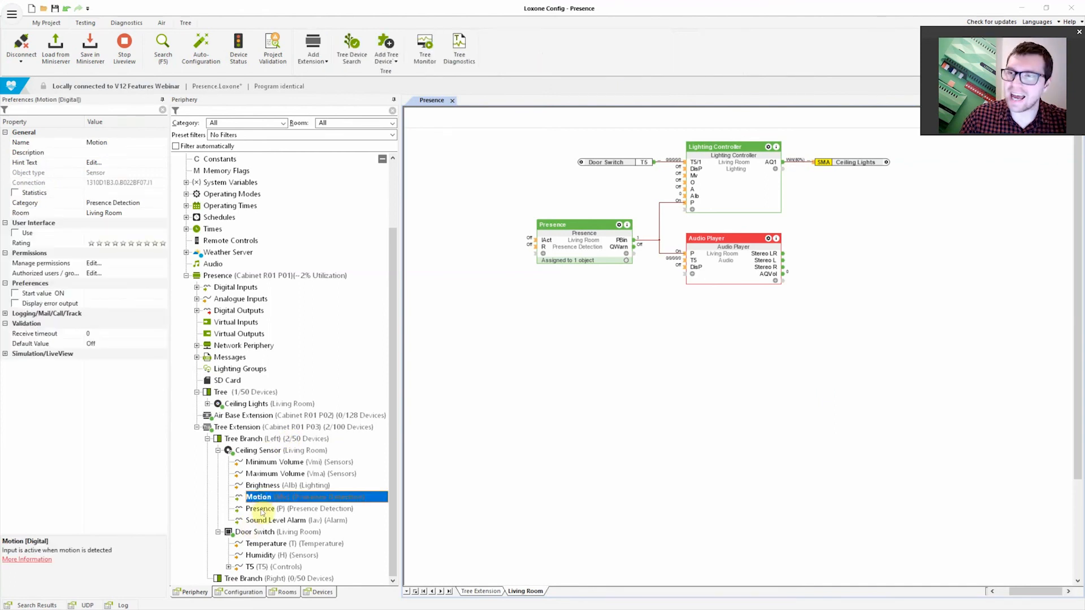
click(261, 509)
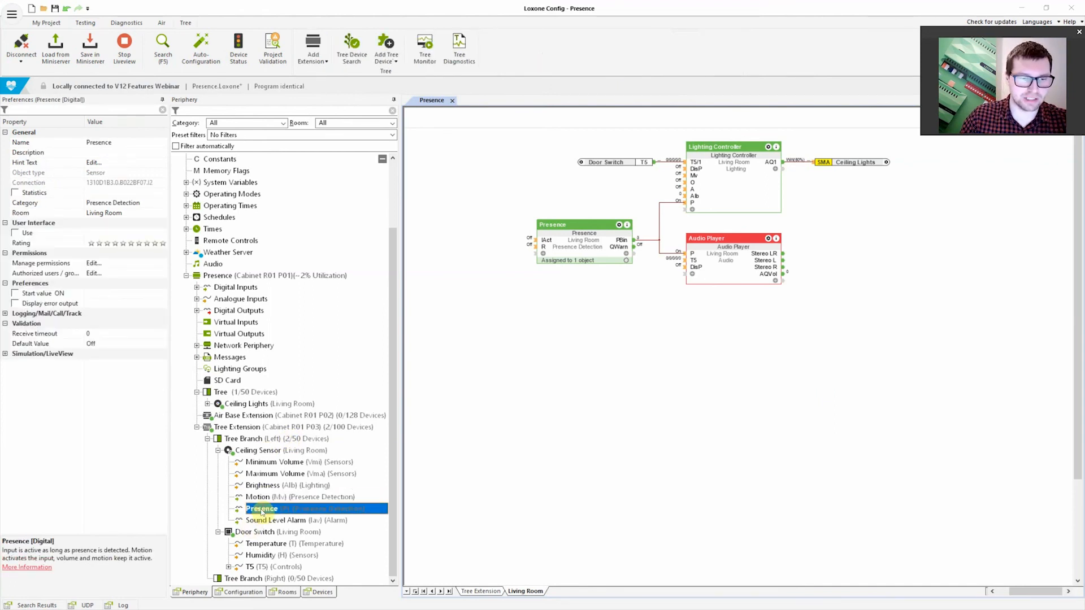
click(262, 498)
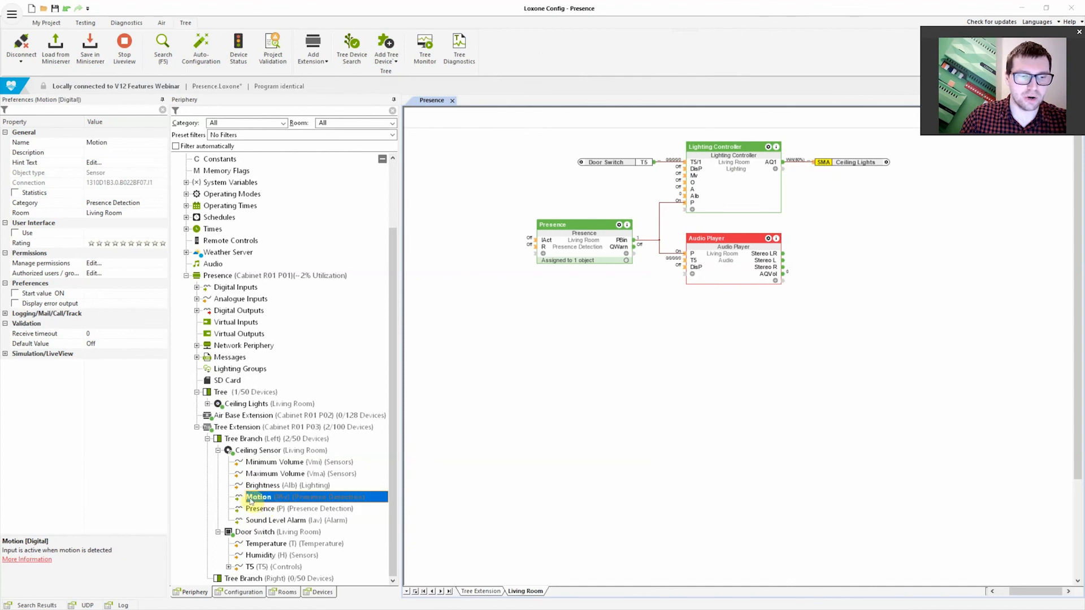
click(267, 510)
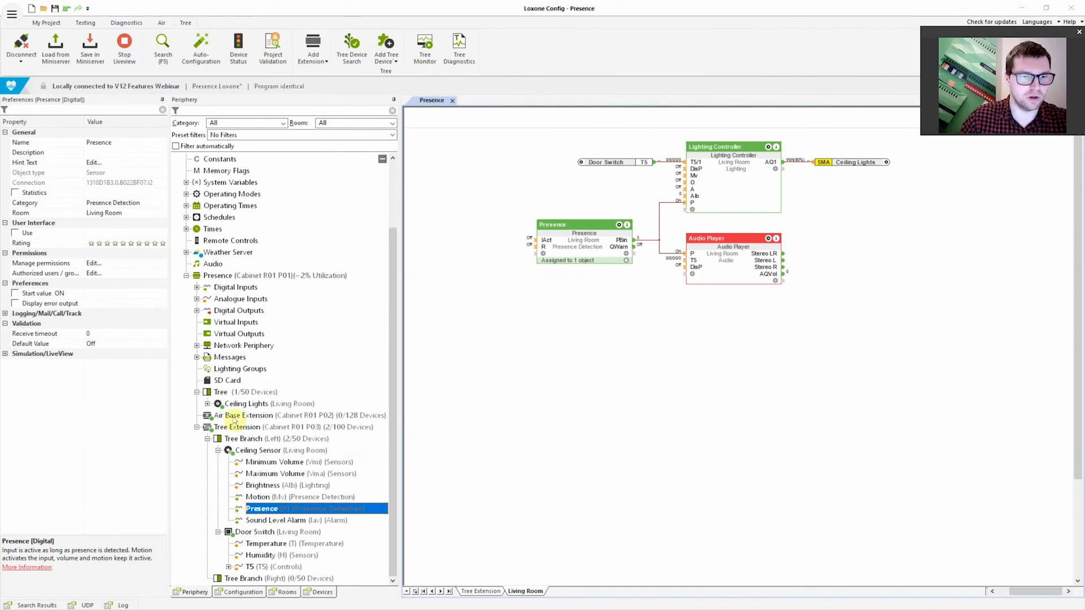
Examine the Ceiling Sensor's preferences, covering the overrun times, transmission settings and volume thresholds
click(254, 449)
click(61, 304)
click(60, 314)
click(59, 324)
click(56, 314)
click(55, 306)
click(58, 263)
click(58, 274)
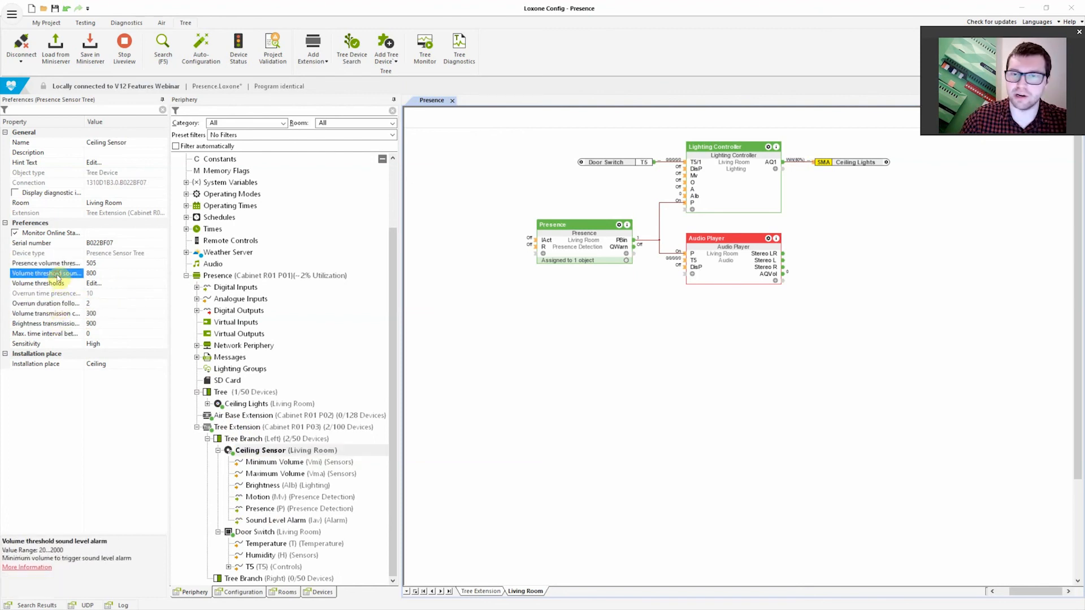
click(65, 294)
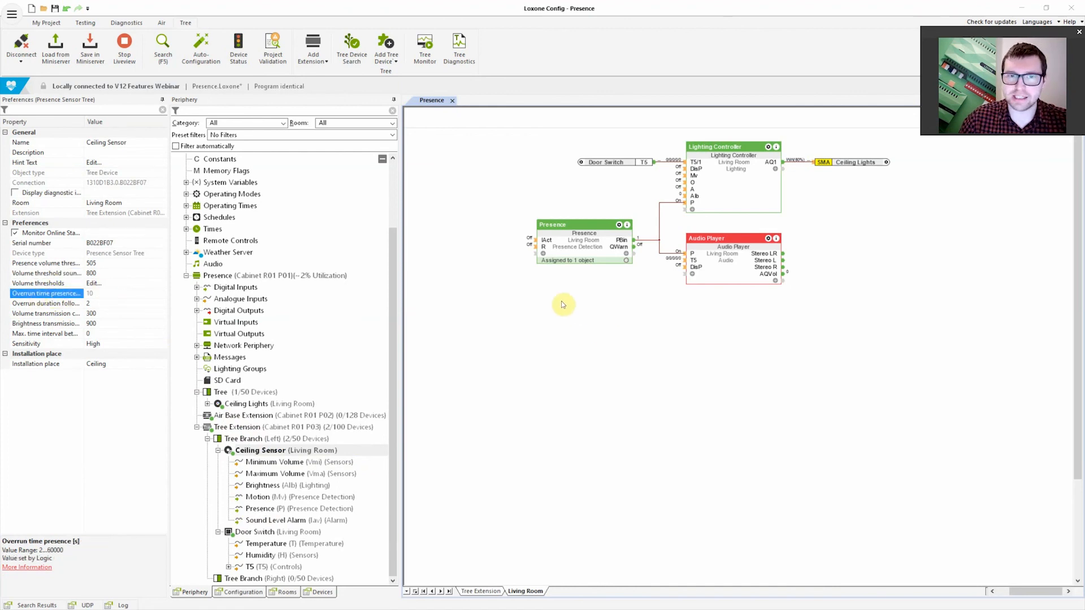
Examine the TH - Overrun time default value of the Presence block on the Living Room page
click(586, 242)
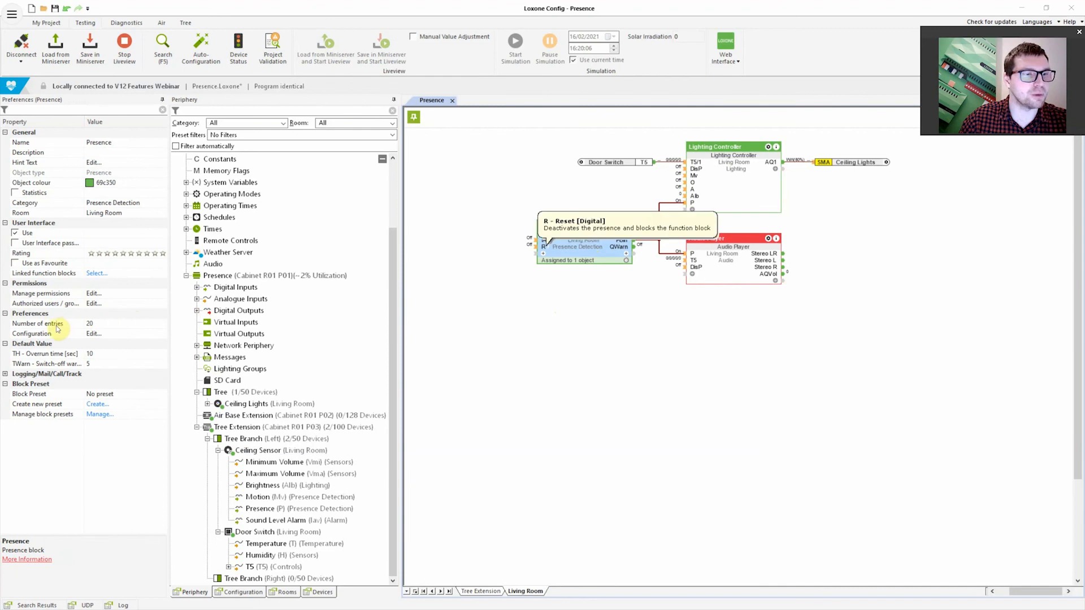
click(56, 353)
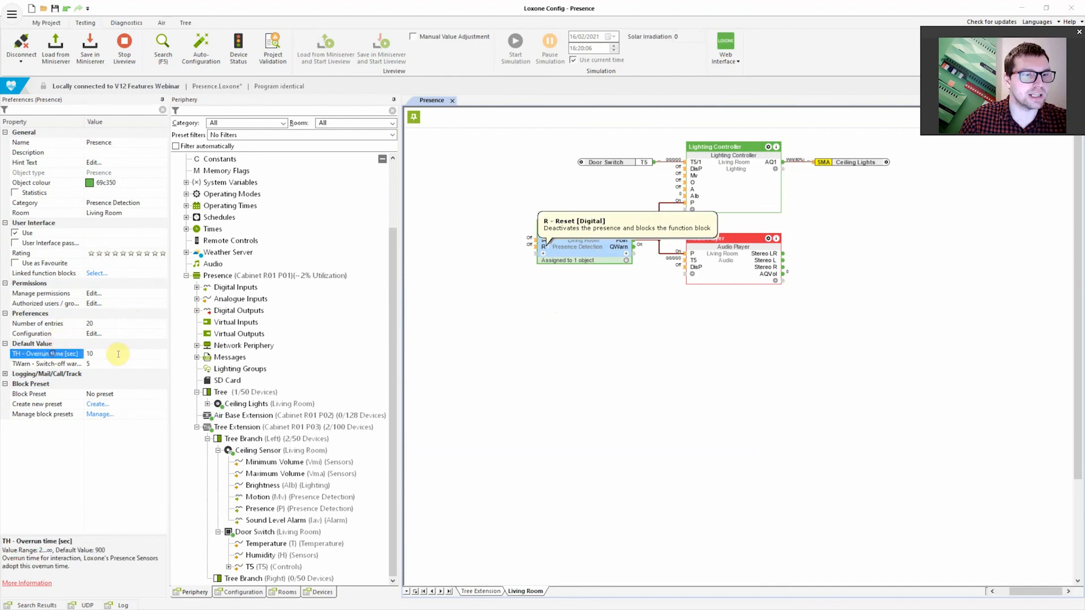
click(639, 344)
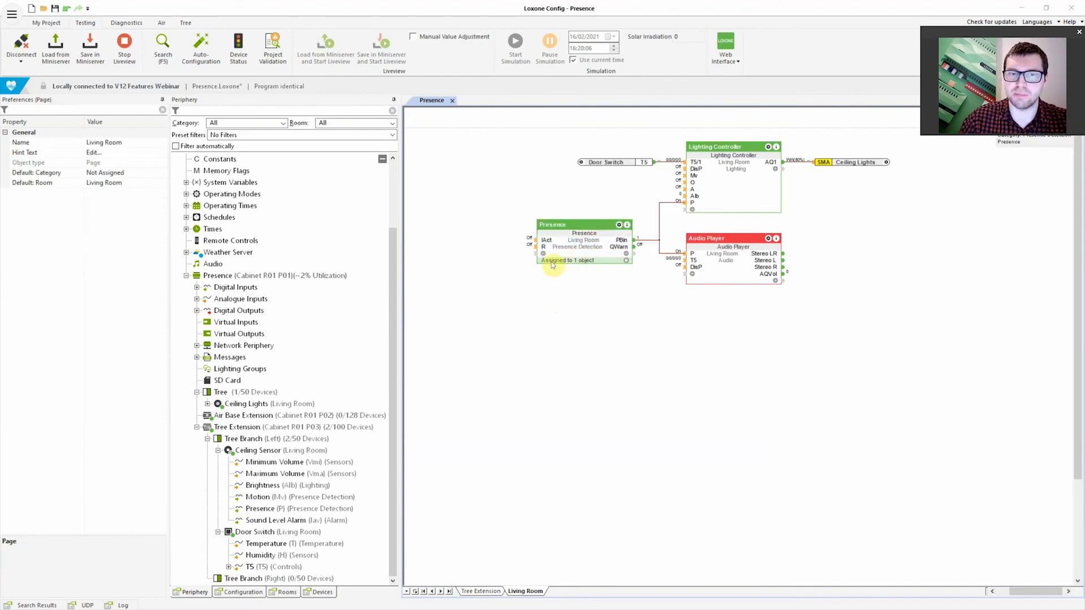
Review the Presence block's assigned objects, close the configuration, and read the description of its IAct input
double_click(582, 248)
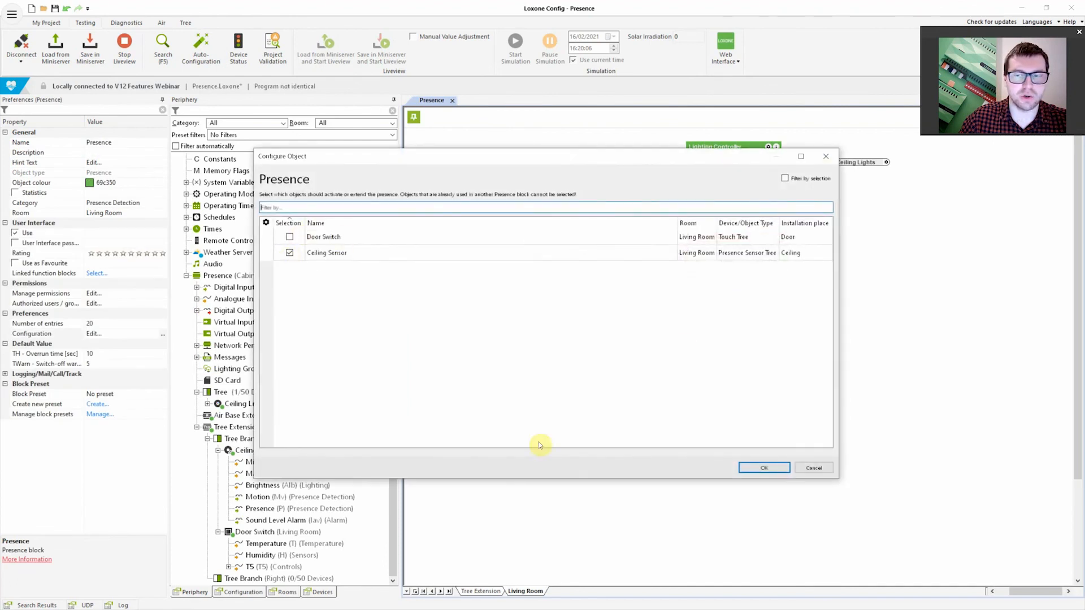
click(764, 468)
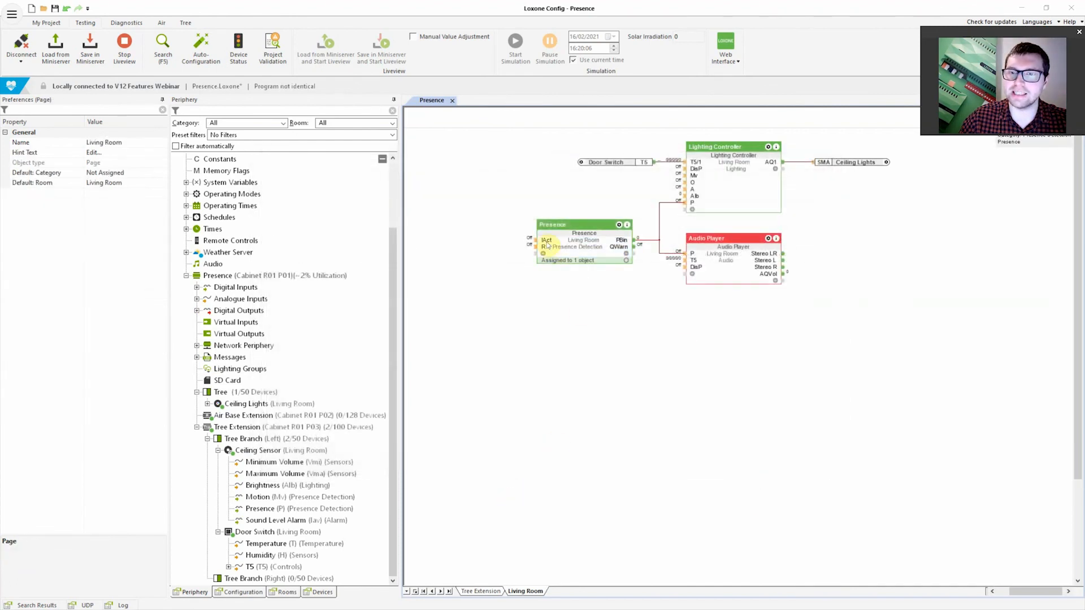
mouse_move(547, 243)
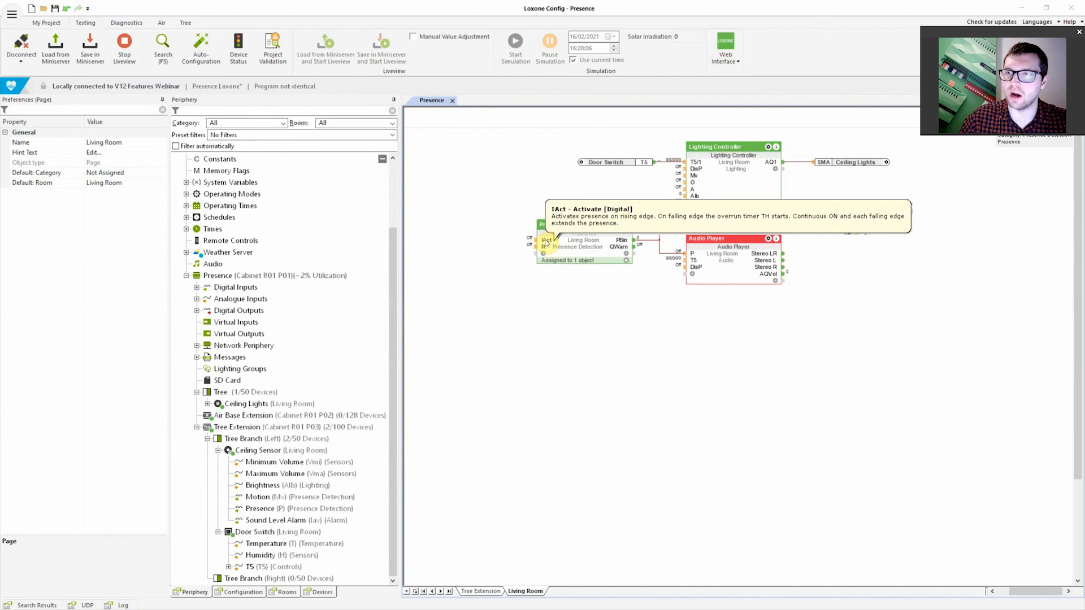